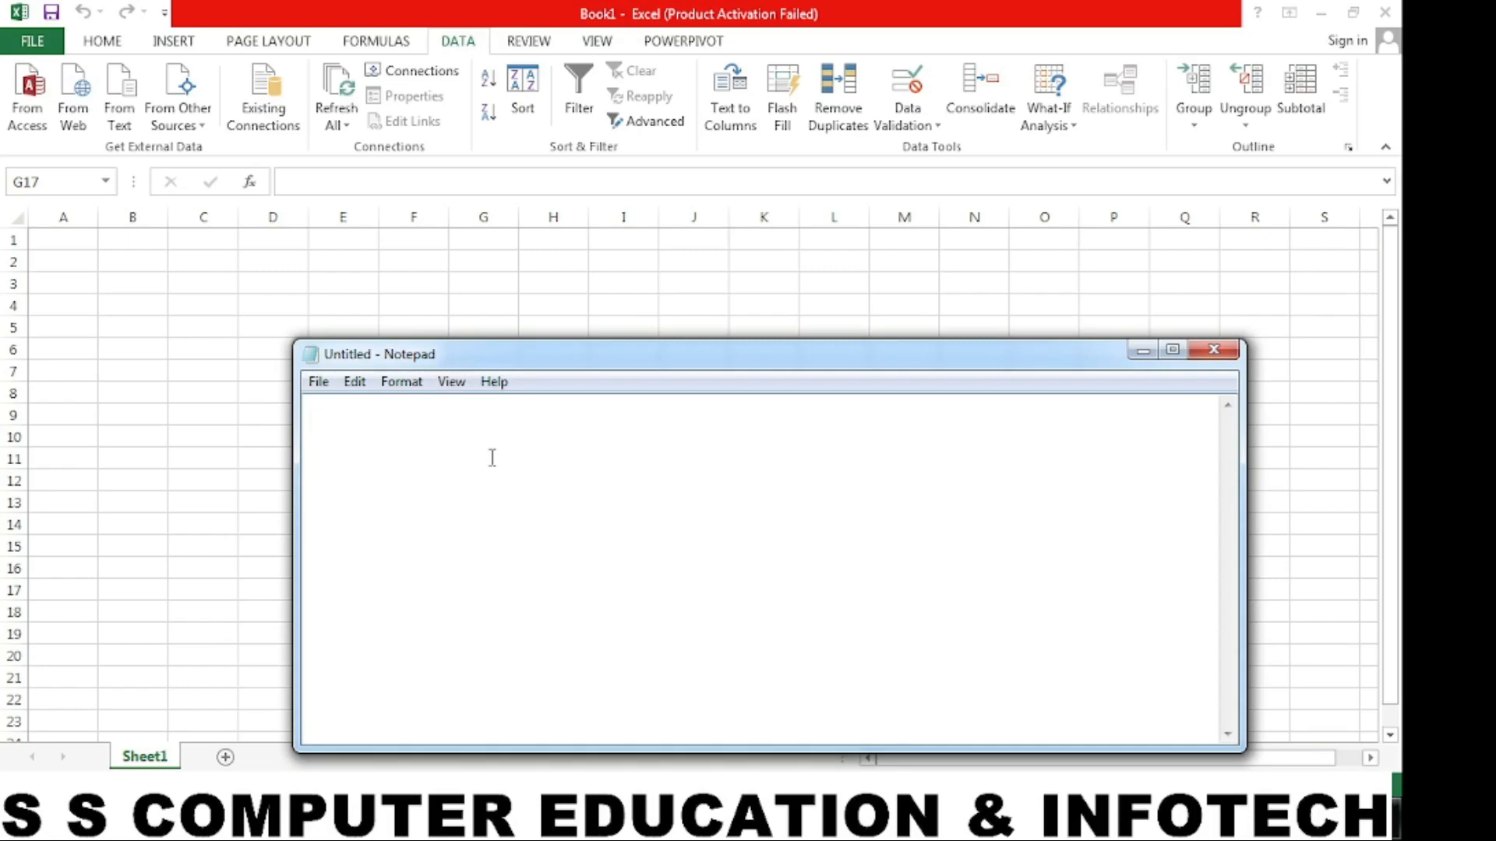
- Write "Hello Friends..! Welcome to My Youtube Channel..!!" as the first line of the blank note
text(h)
key(BackSpace)
text(Hello Fri)
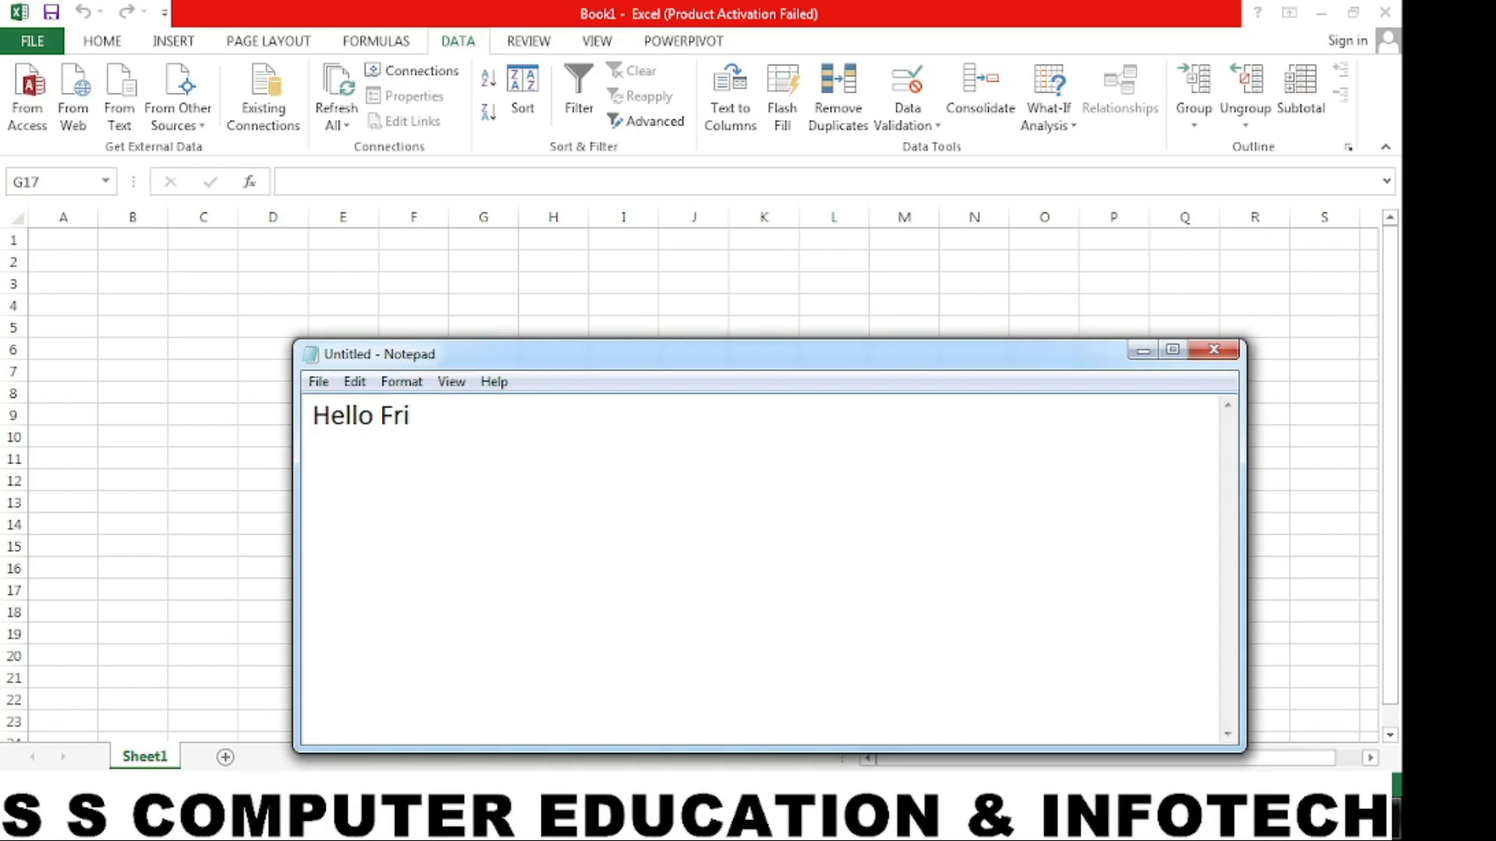
text(ends..! W)
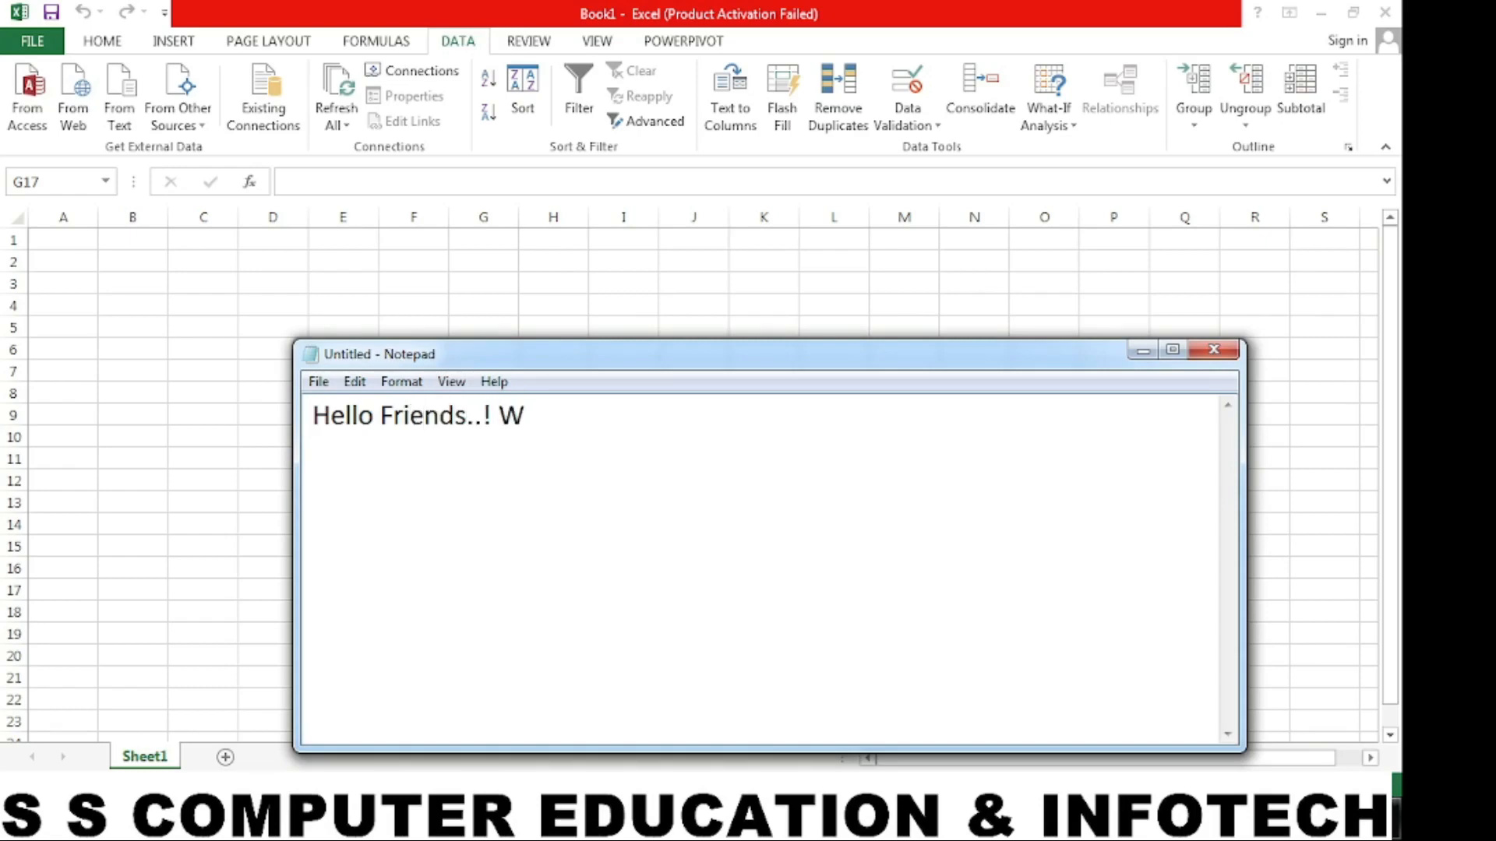
text(elcome to)
key(BackSpace)
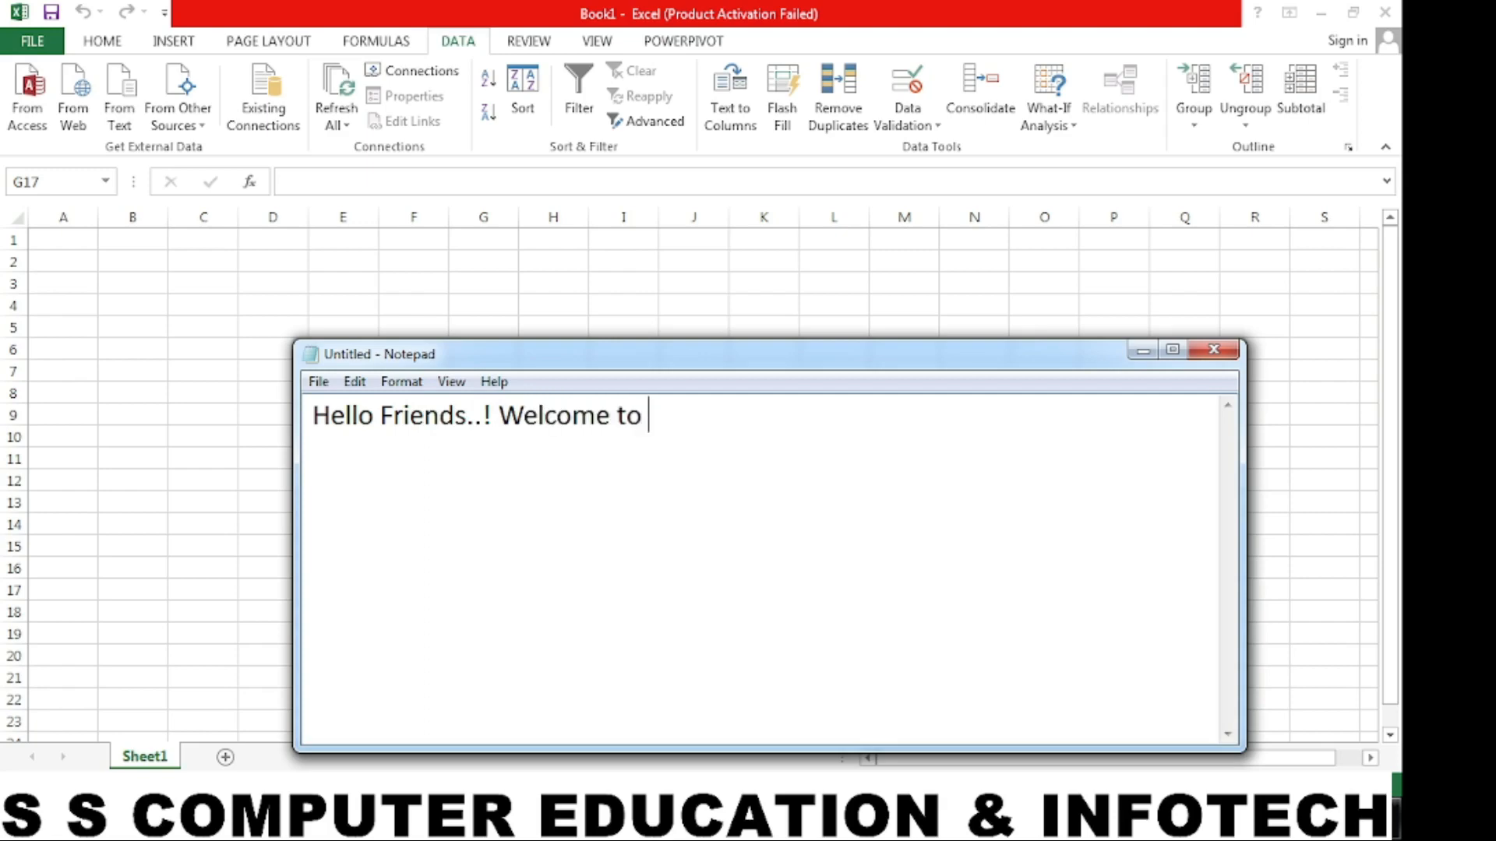
text(My Youtube )
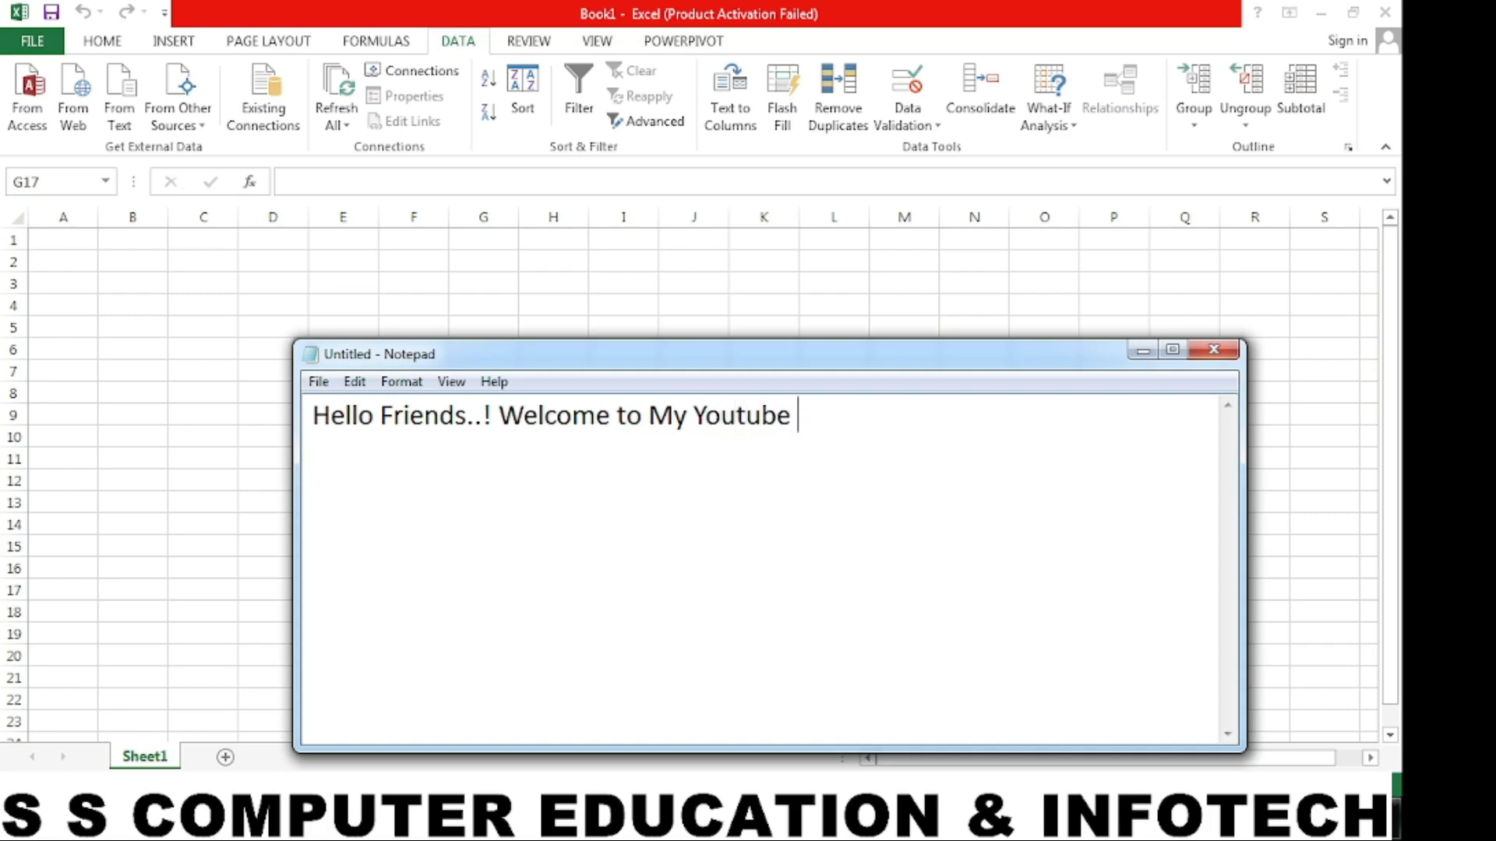
text(Channel.)
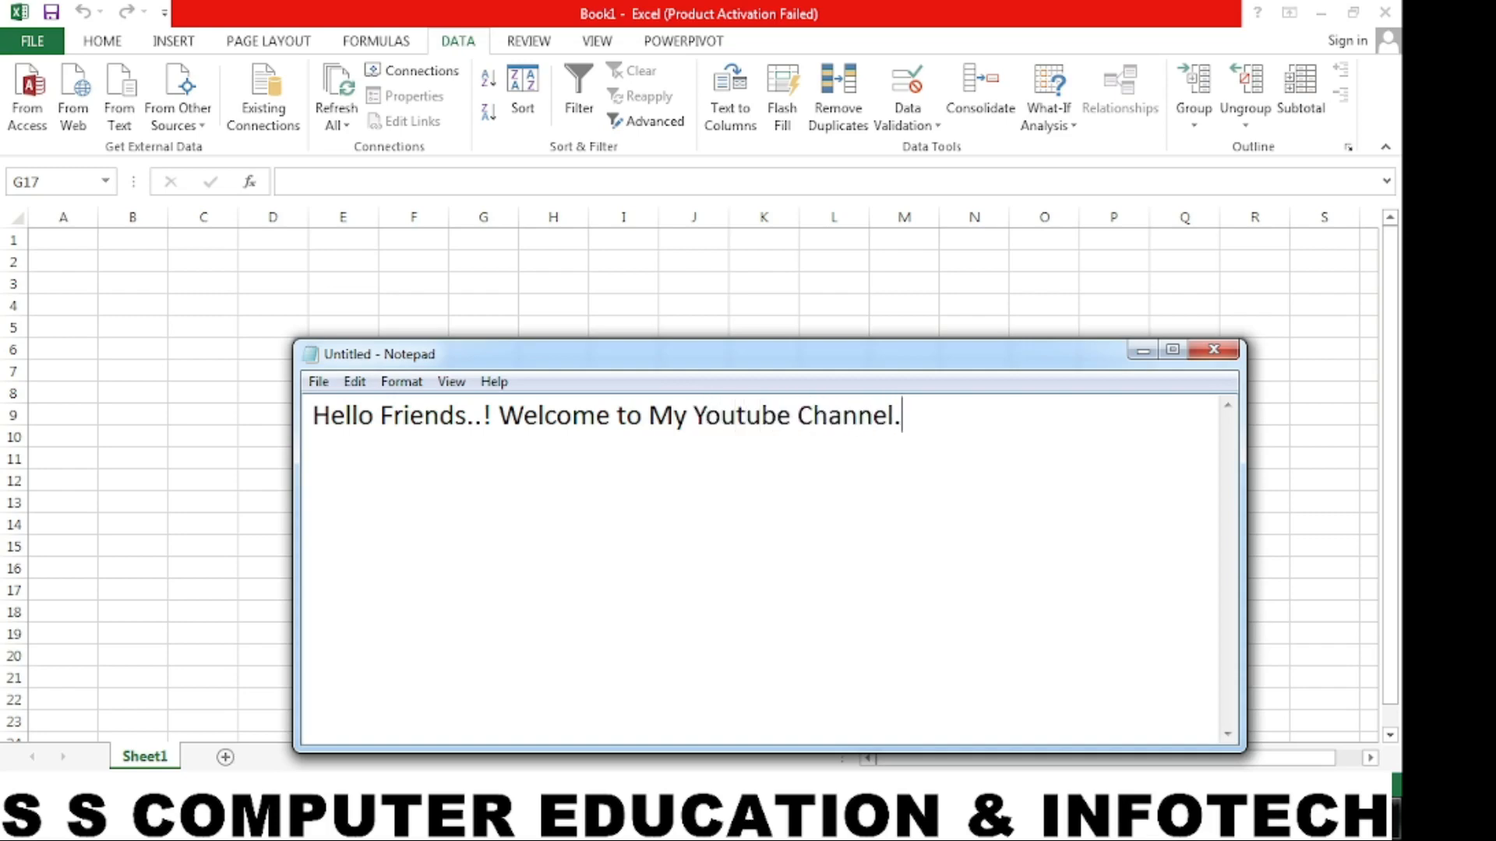
text(.!!)
- Add a second line to the note reading "Today We Learn Data Table Option in Excel...!"
key(Return)
text(Today )
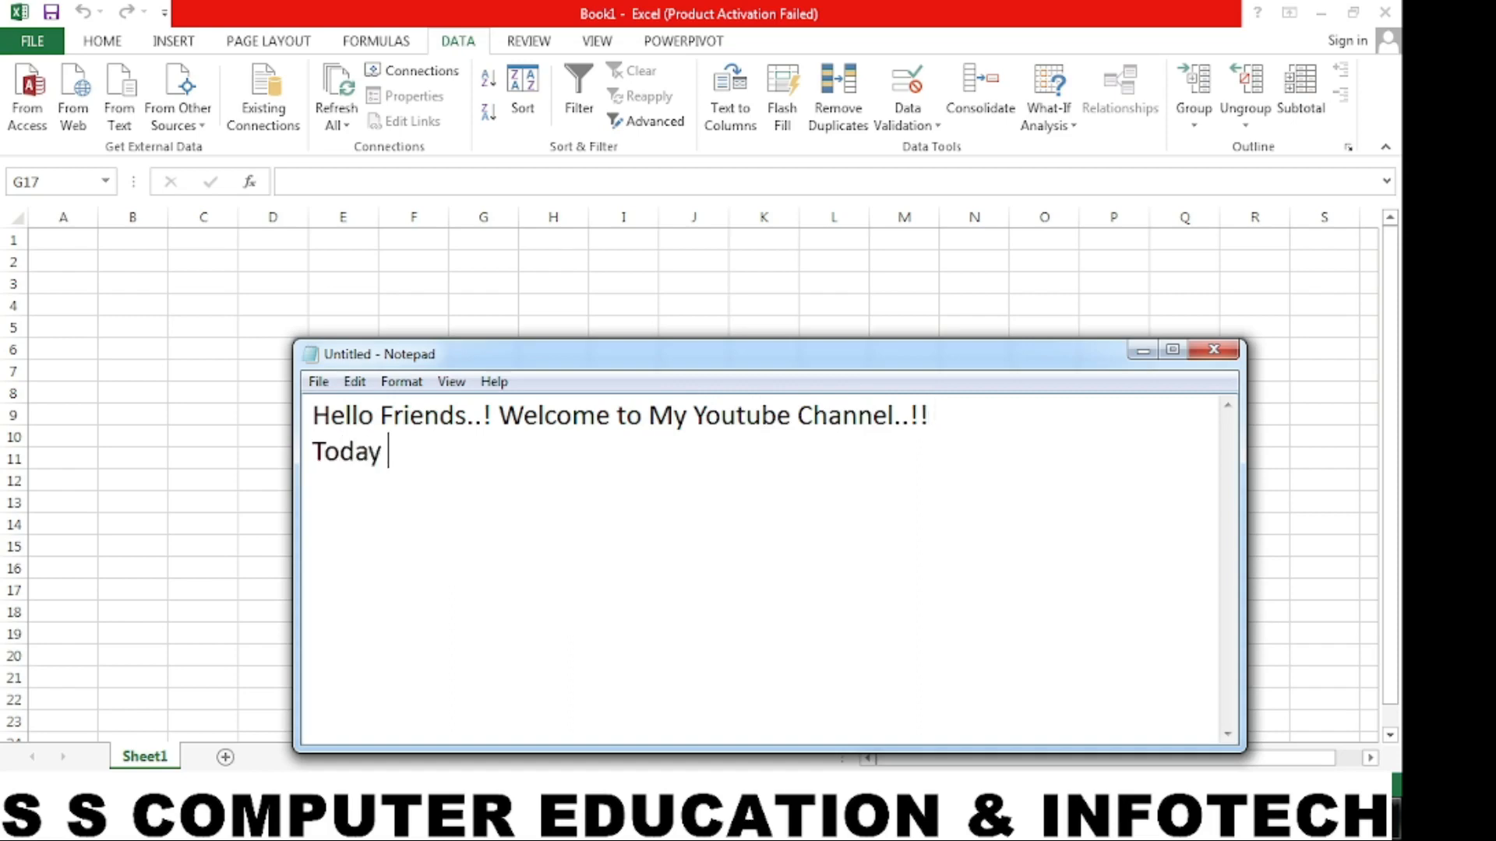
text(We Learn )
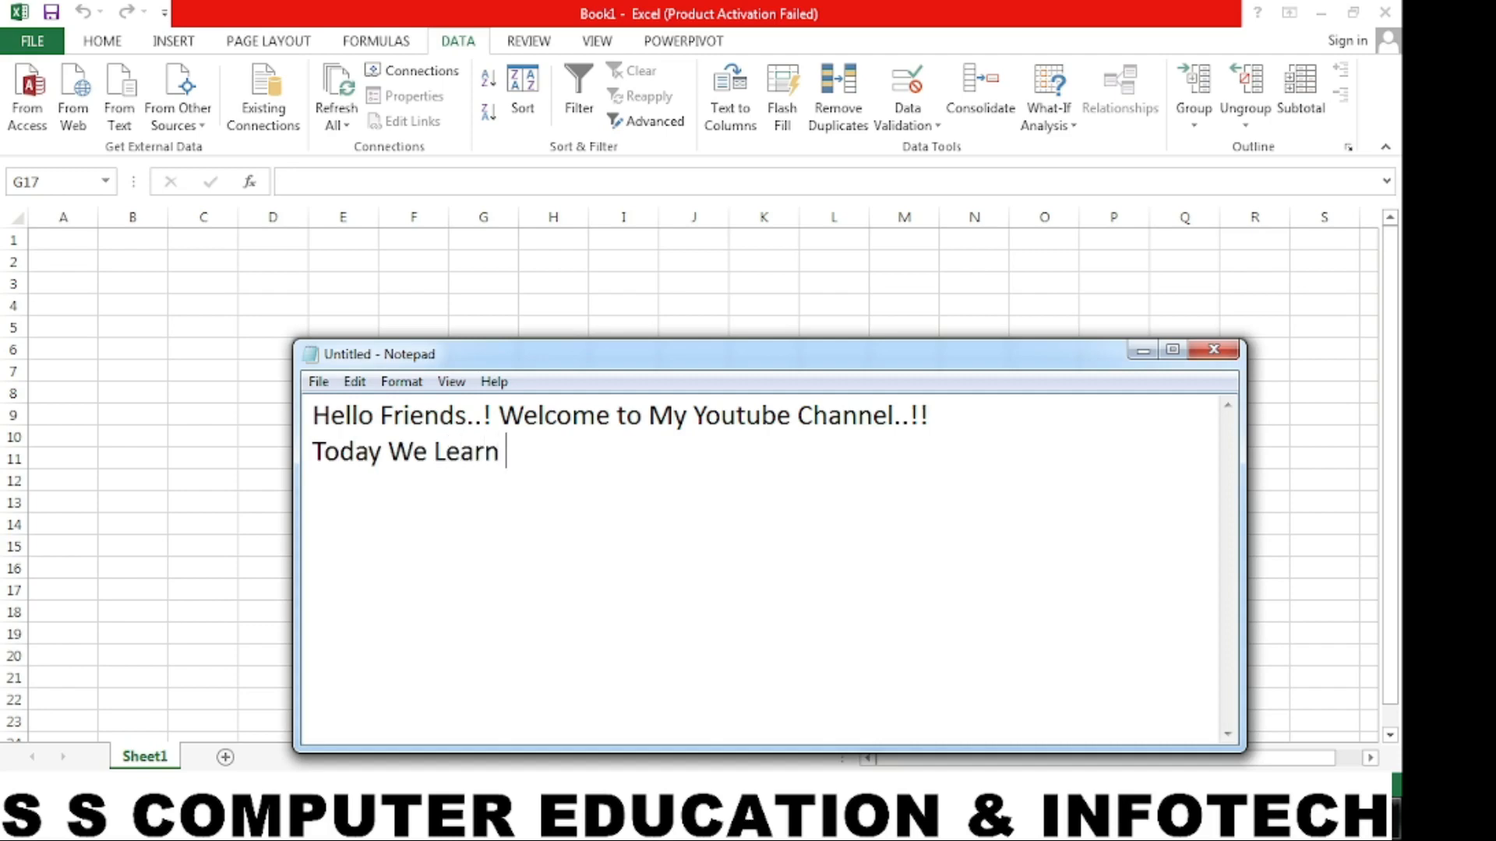
text(Data Table)
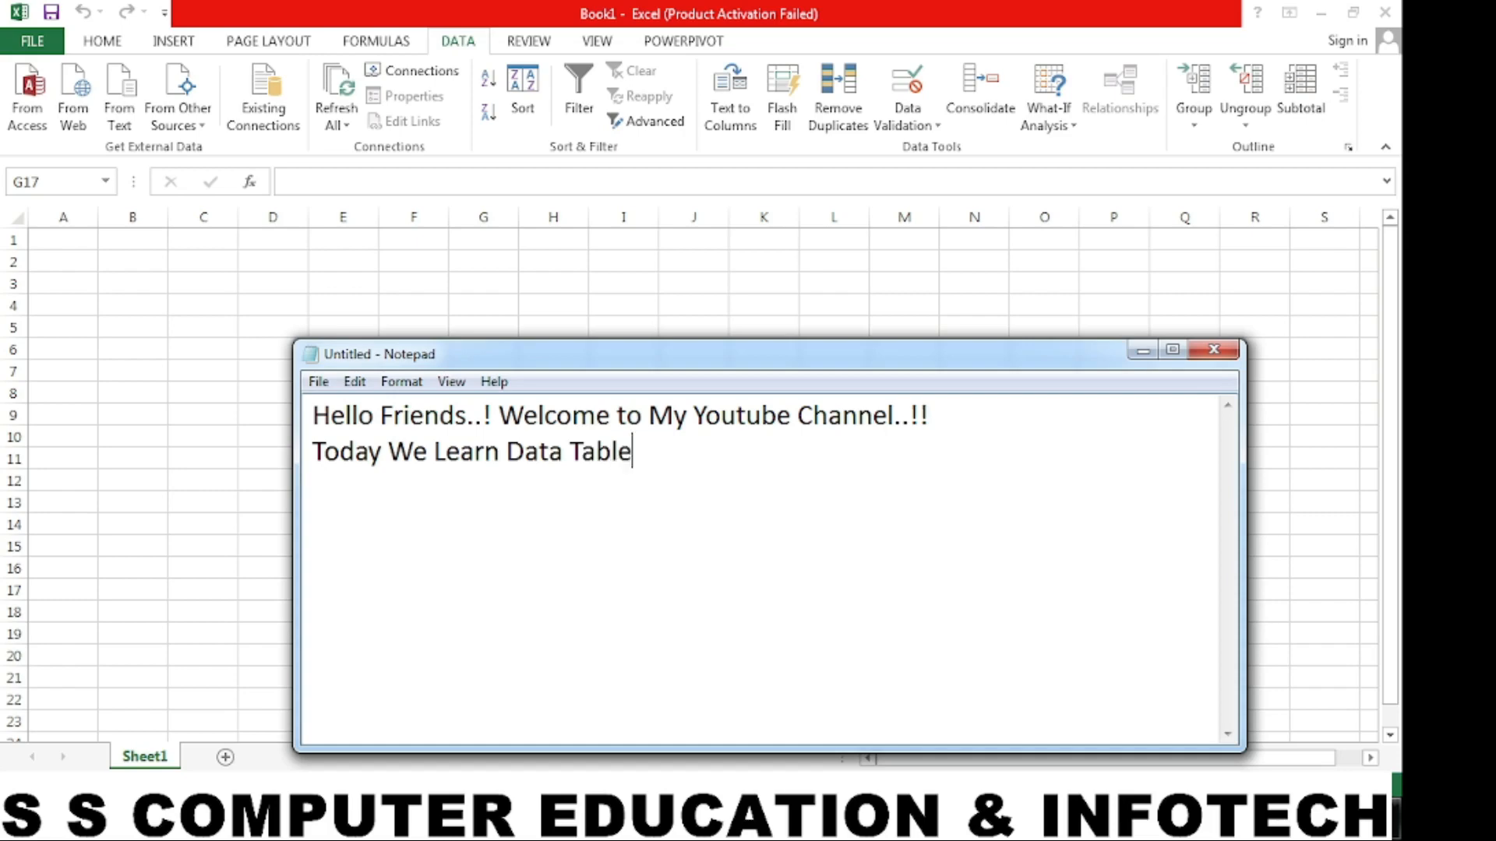
text( Option in)
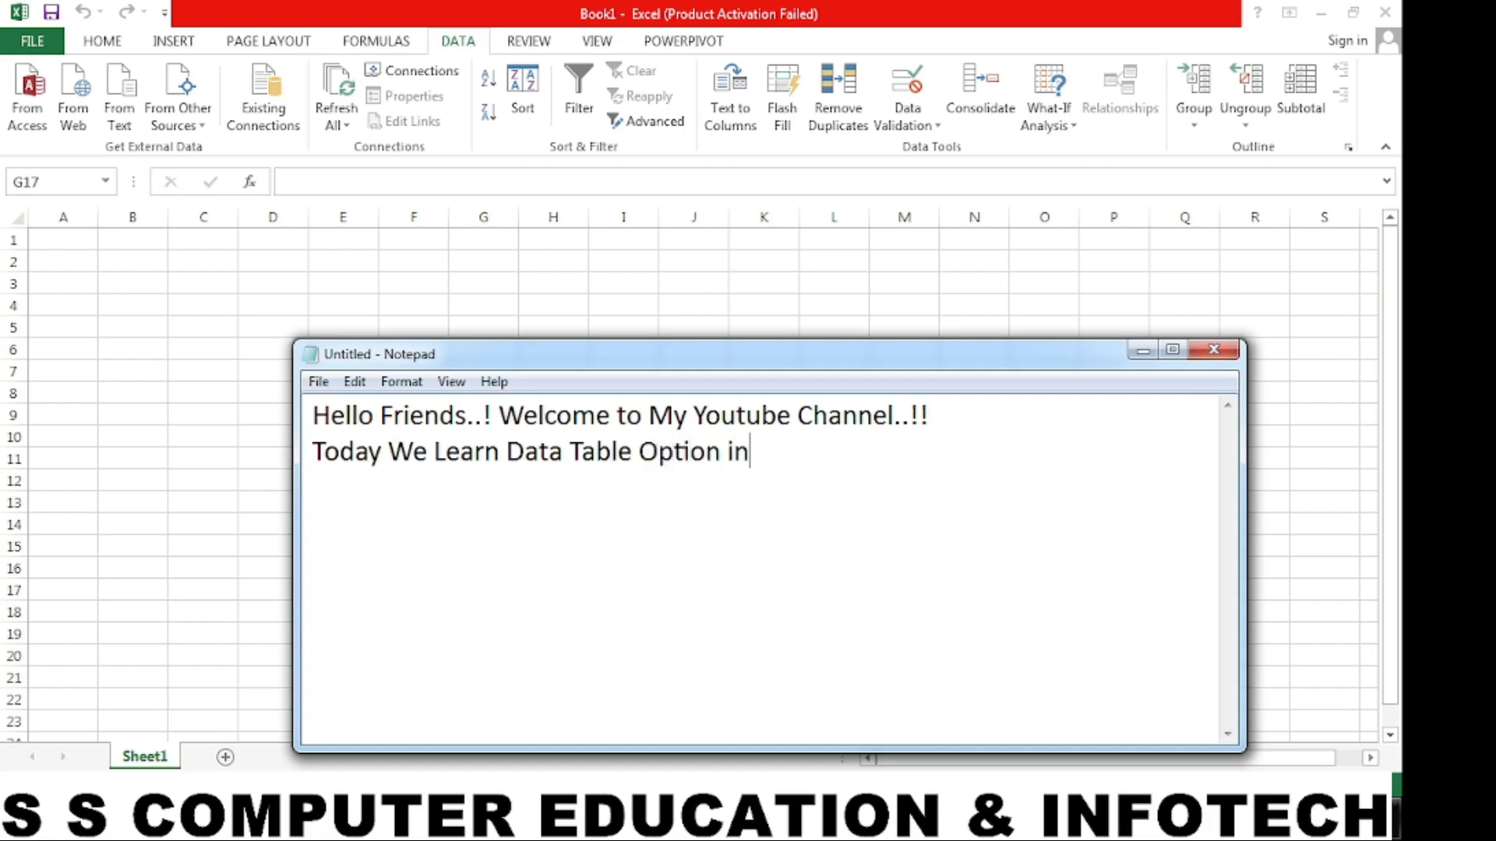
text( Excel...!)
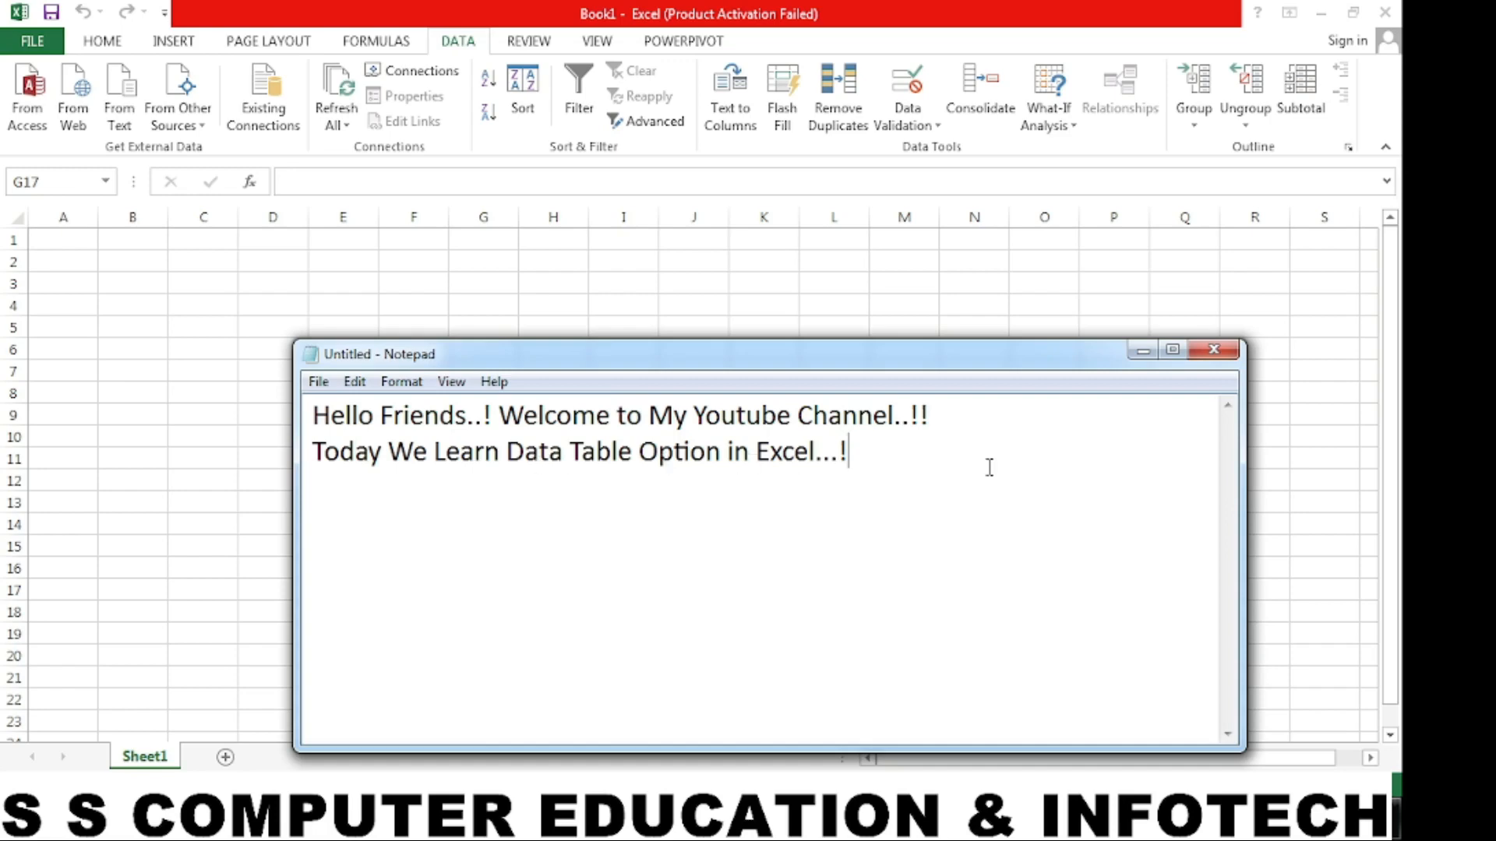
- Add "Lets Start..!" as the third line of the note and minimize Notepad to return to the Excel workbook
key(Return)
text(Lets Star..)
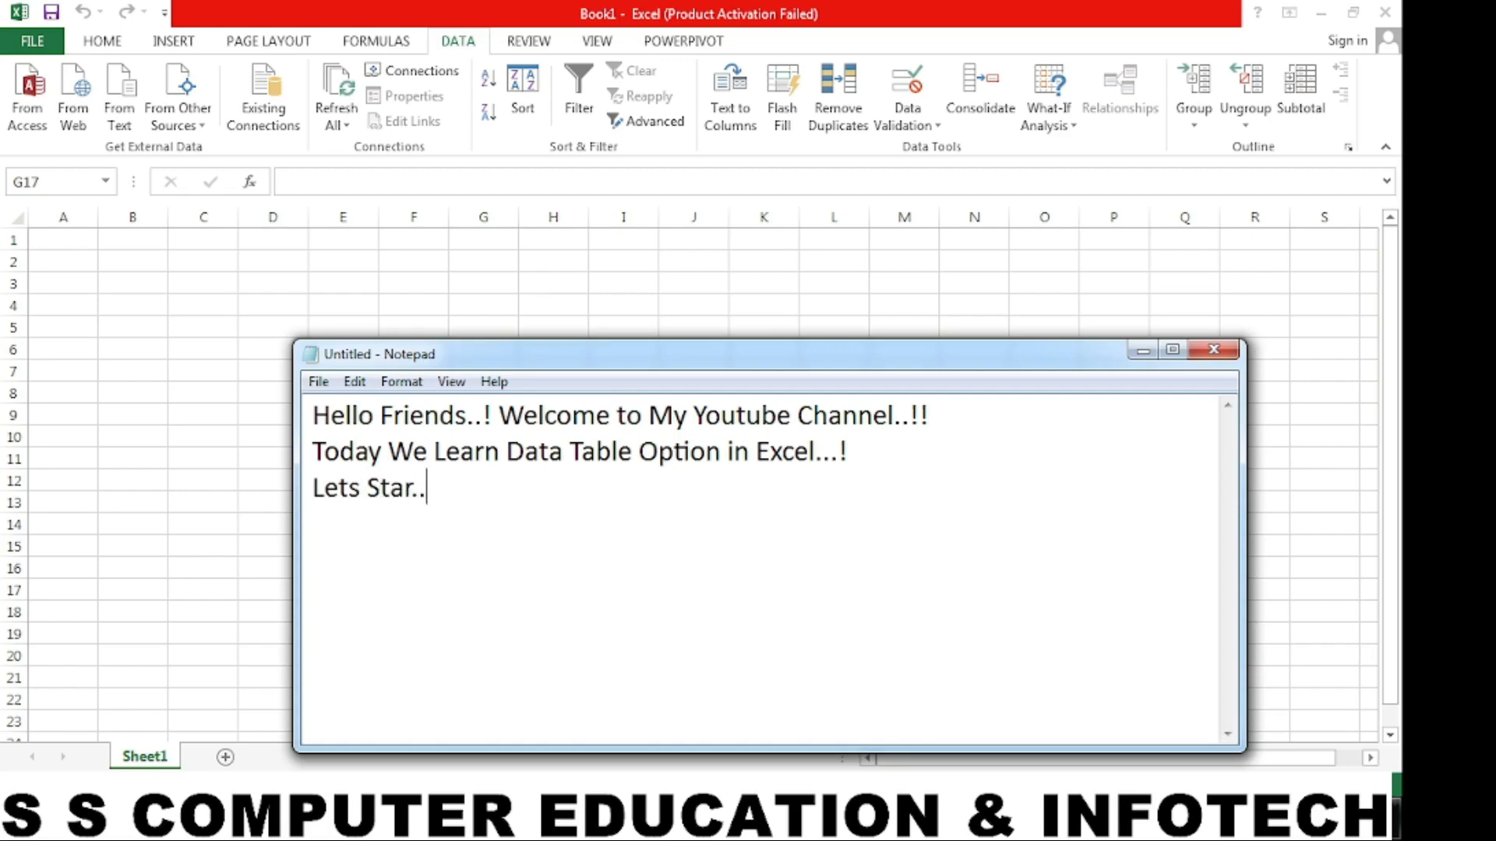
text(!)
click(419, 489)
text(t)
click(1143, 351)
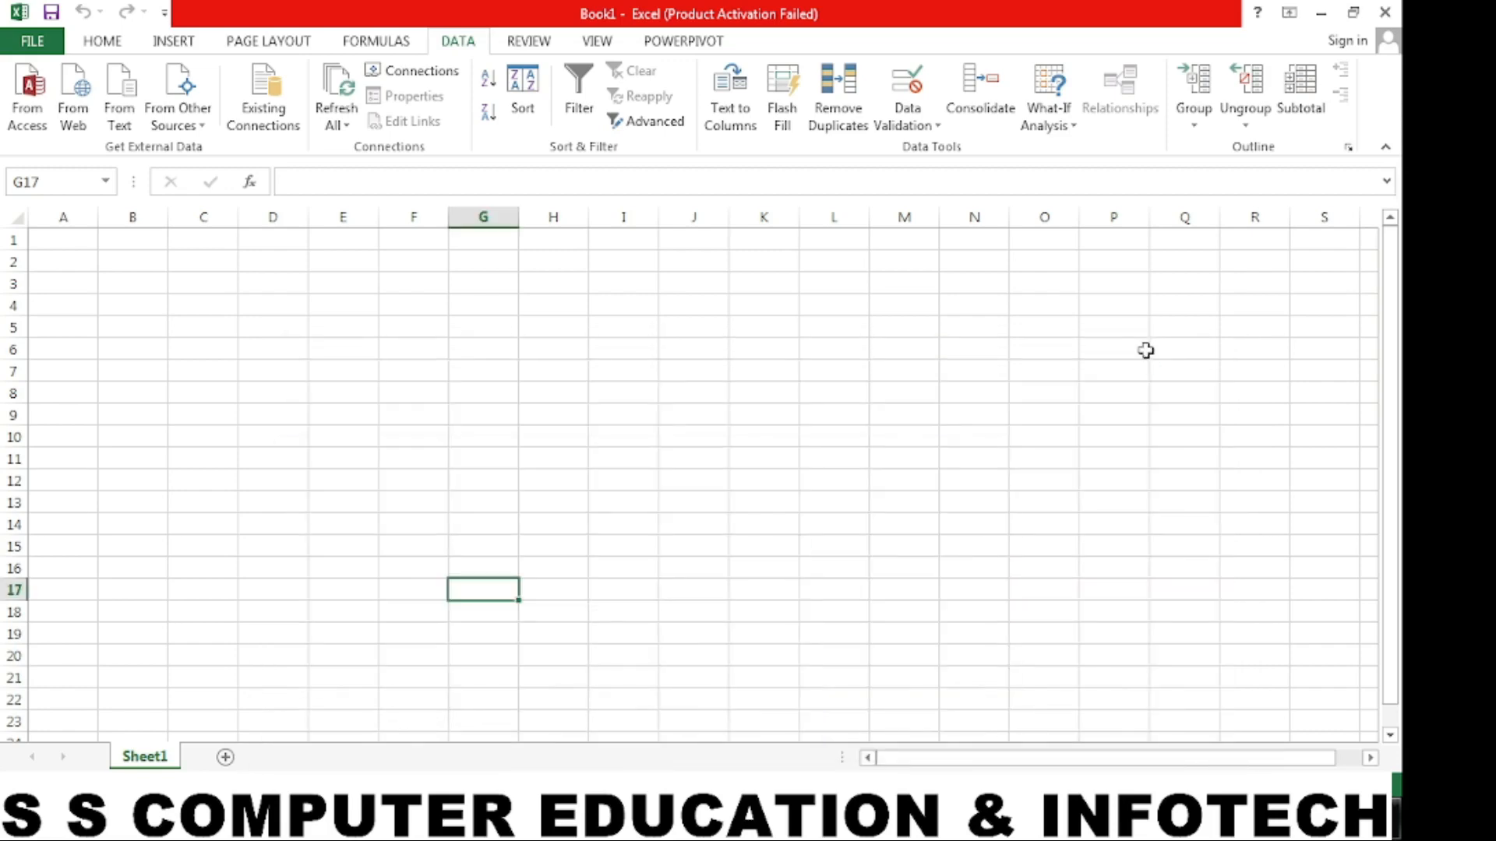
- Enter 5 in E3 and 10 in F3, and extend the series across row 3 to 50 in N3
click(539, 340)
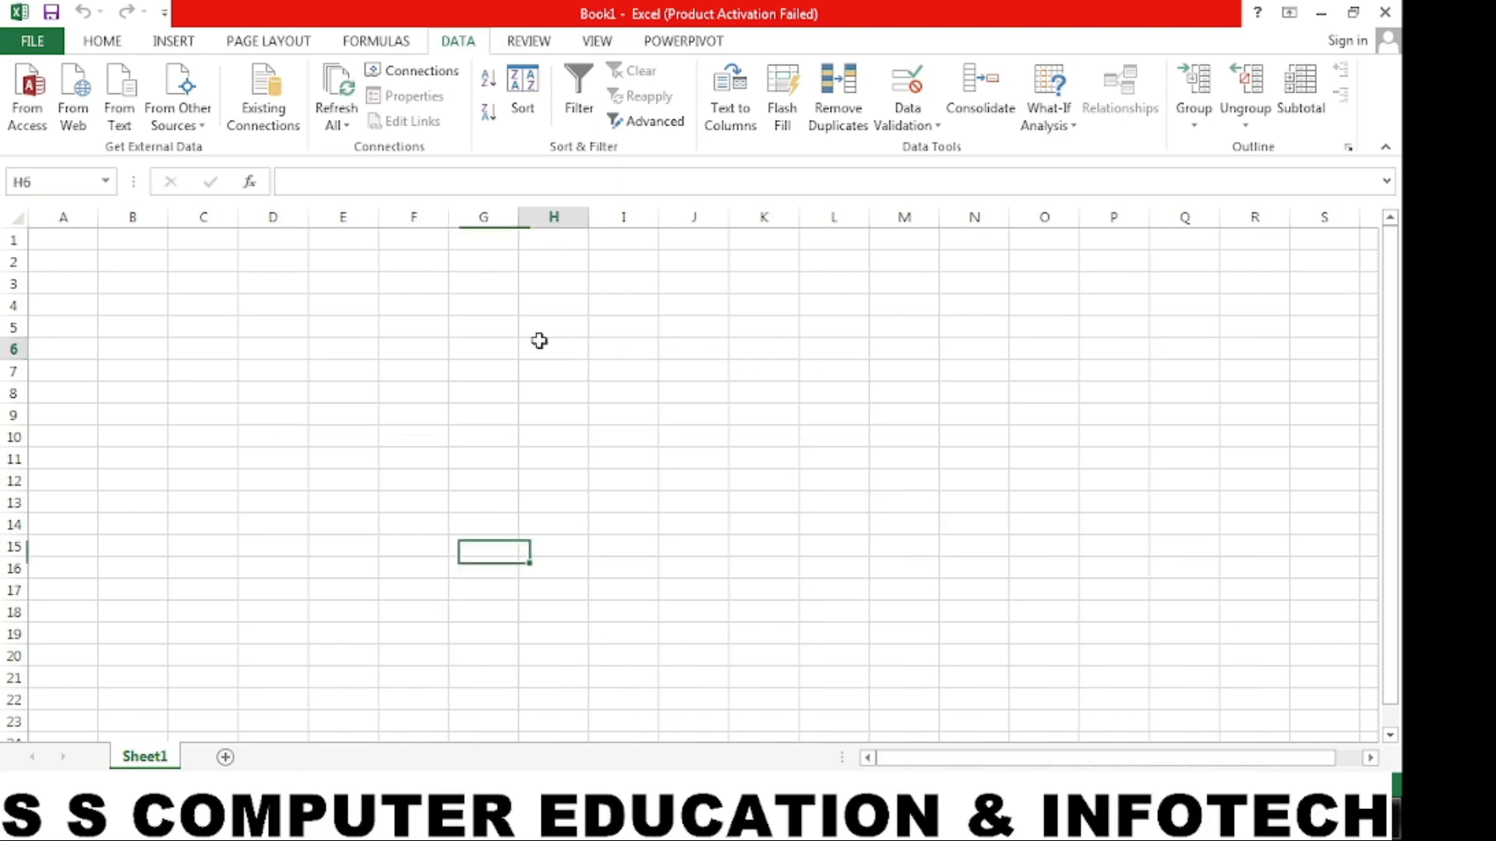
click(323, 284)
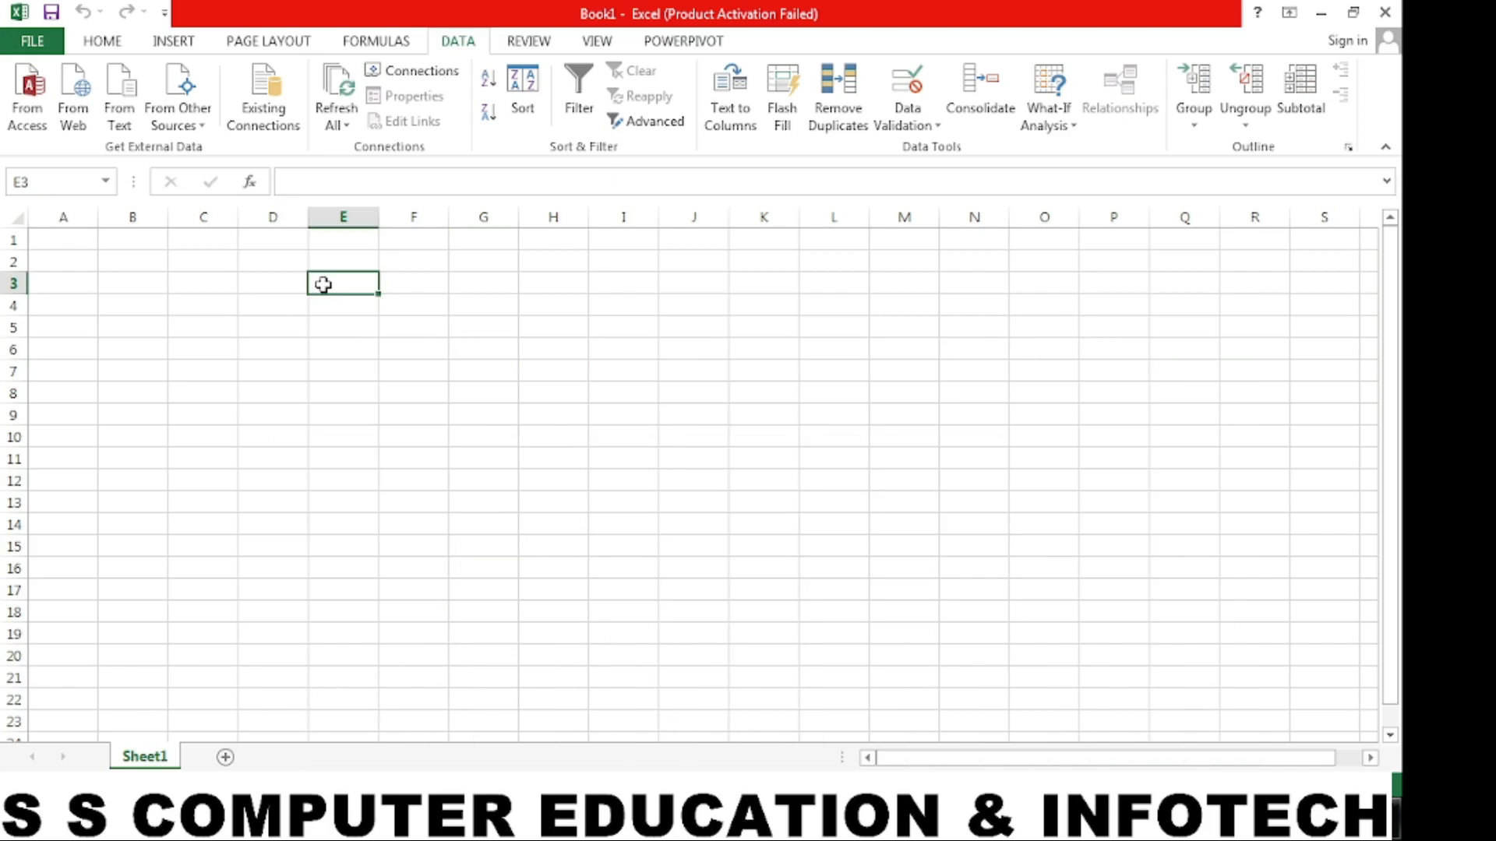
text(5)
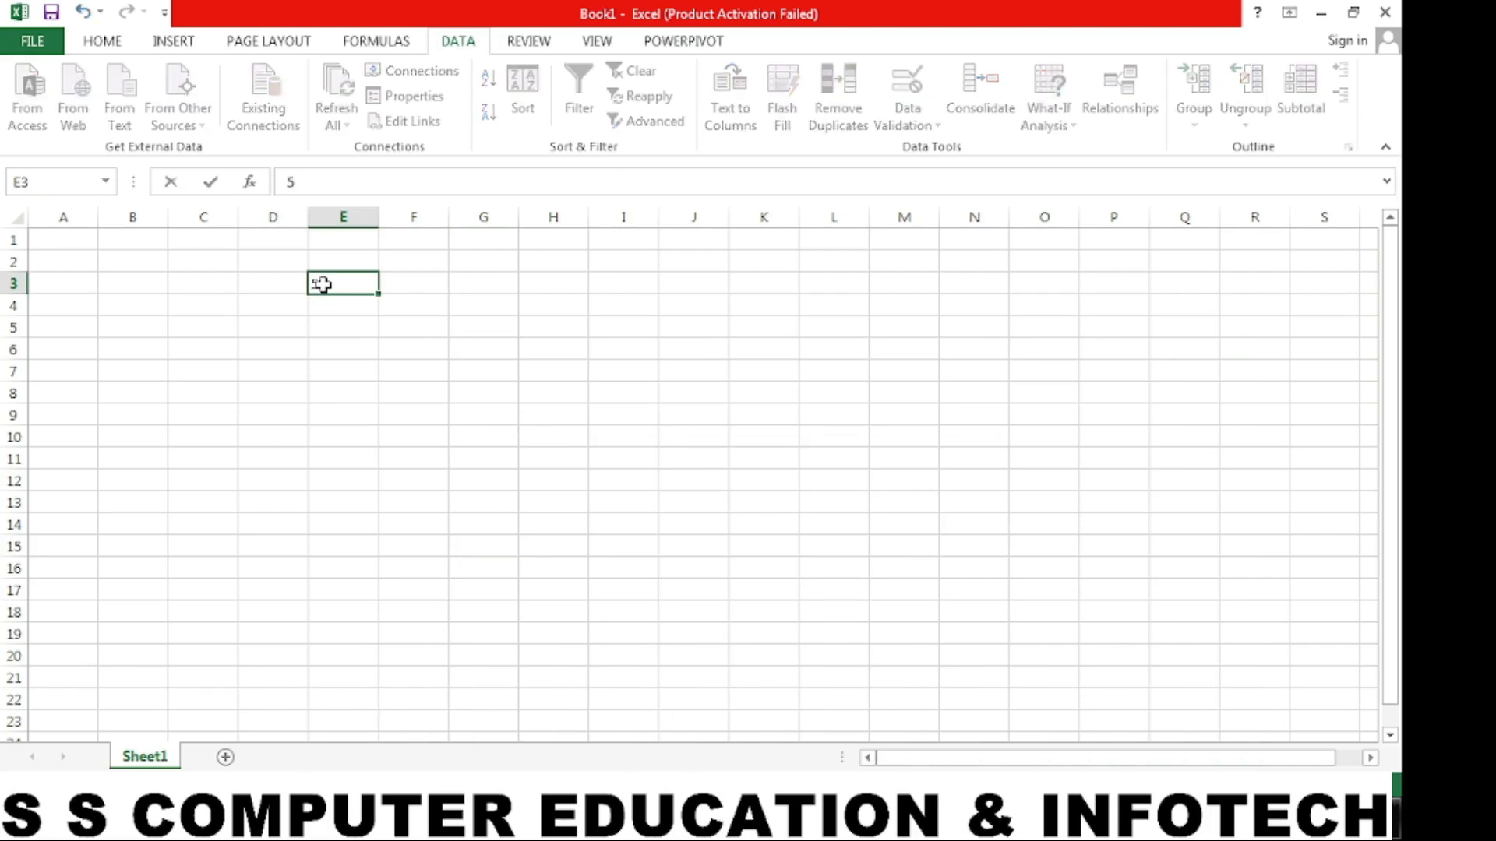
key(Tab)
text(10)
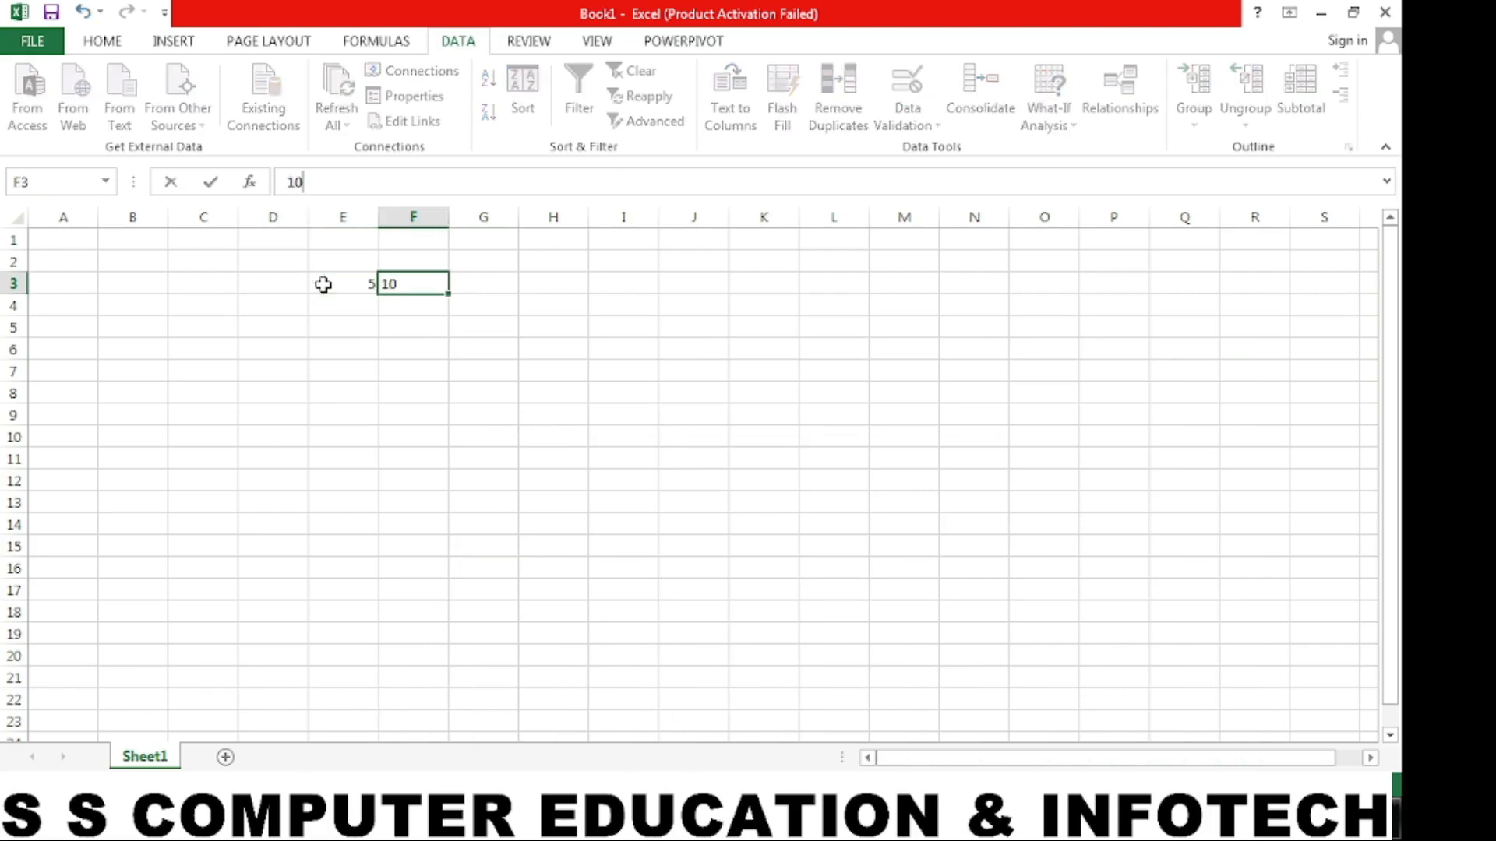
key(Tab)
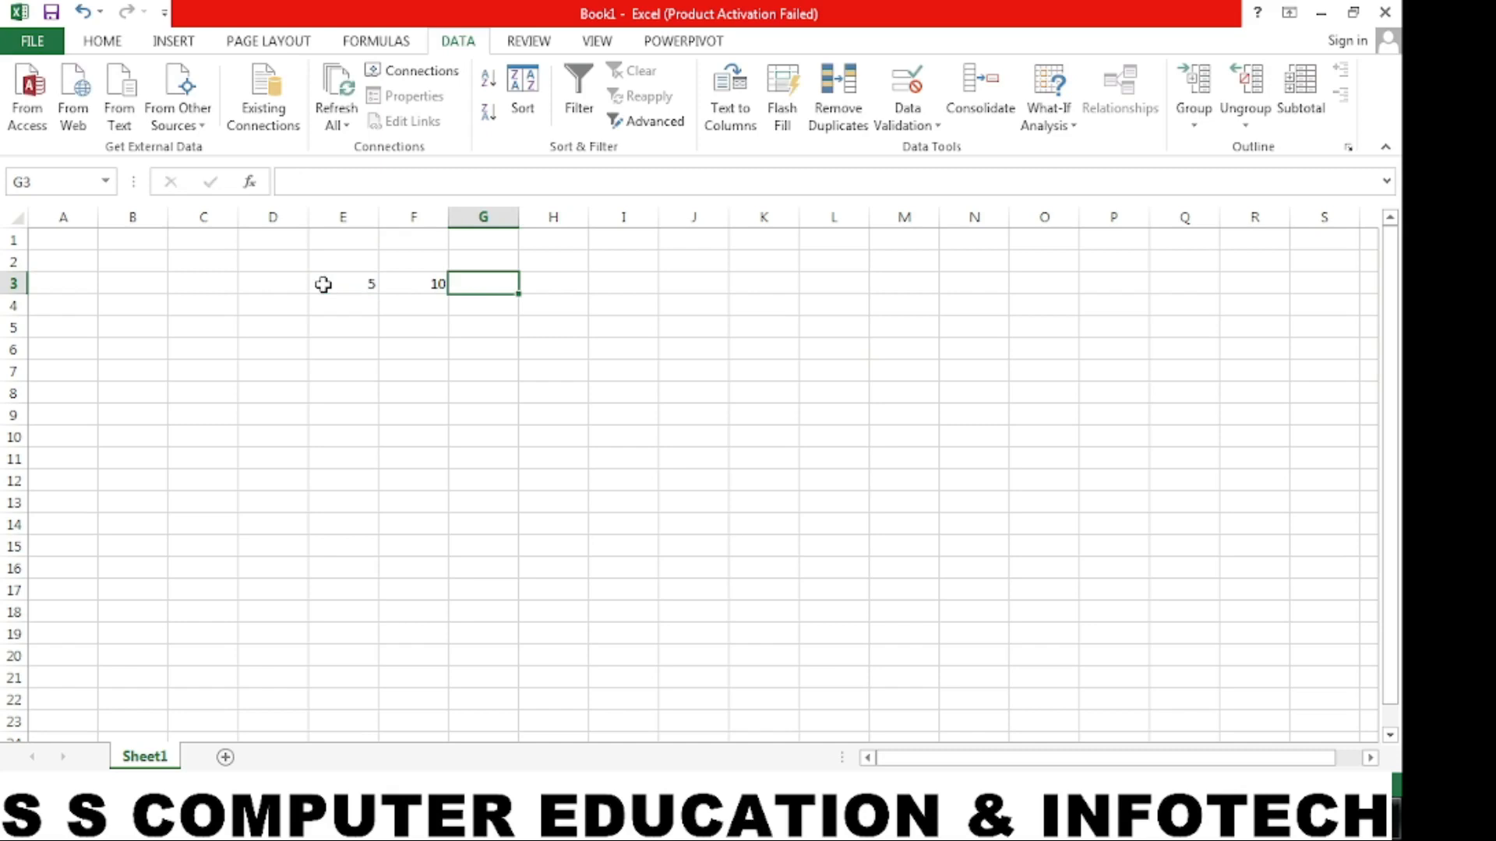
drag(324, 284, 1002, 311)
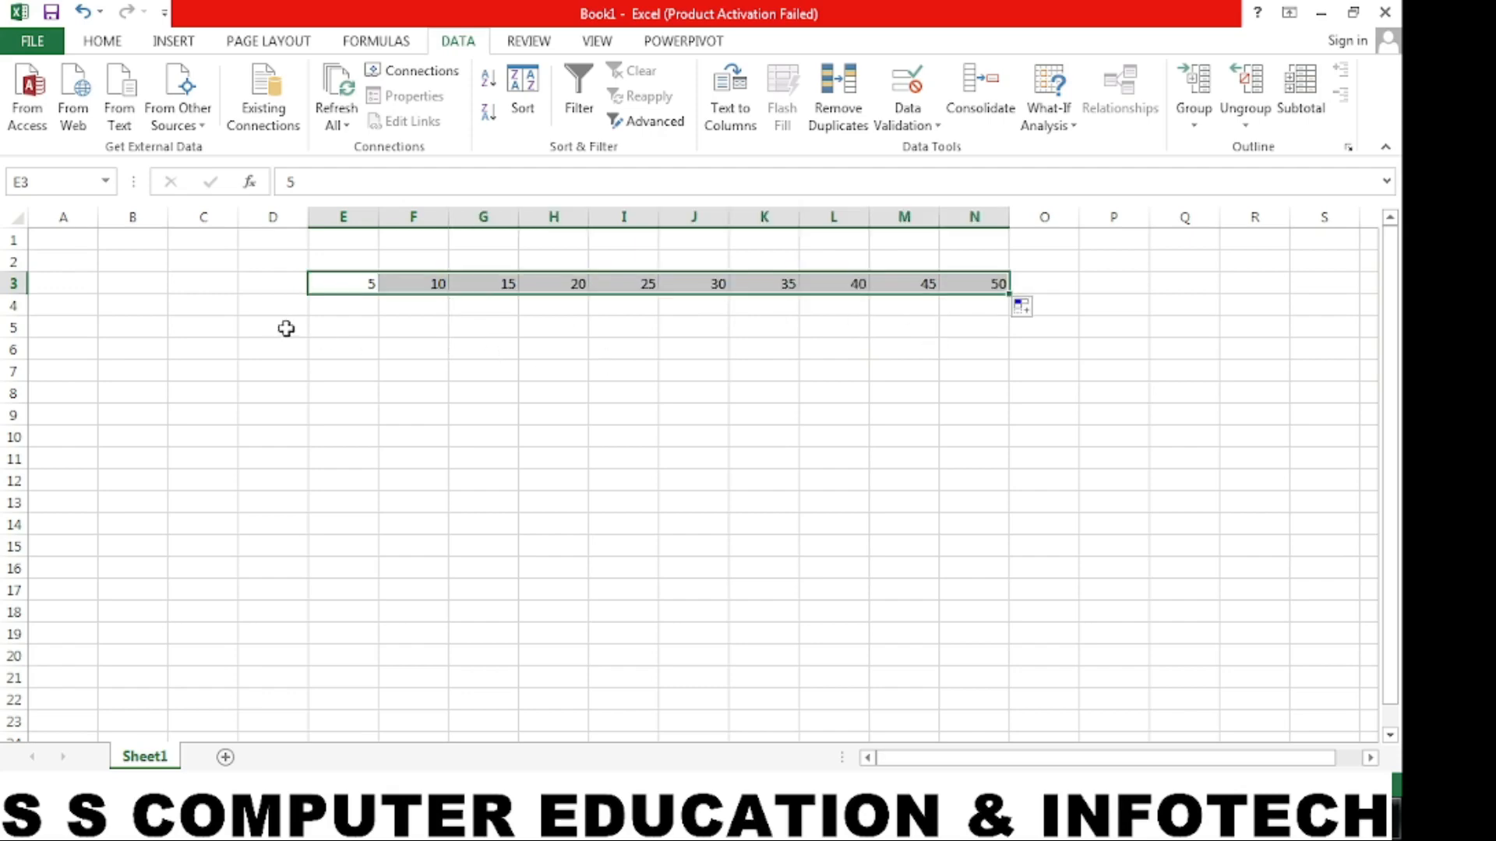
- Enter 1 in D4 and 2 in D5, and extend the series down column D to 10 in D13
click(264, 309)
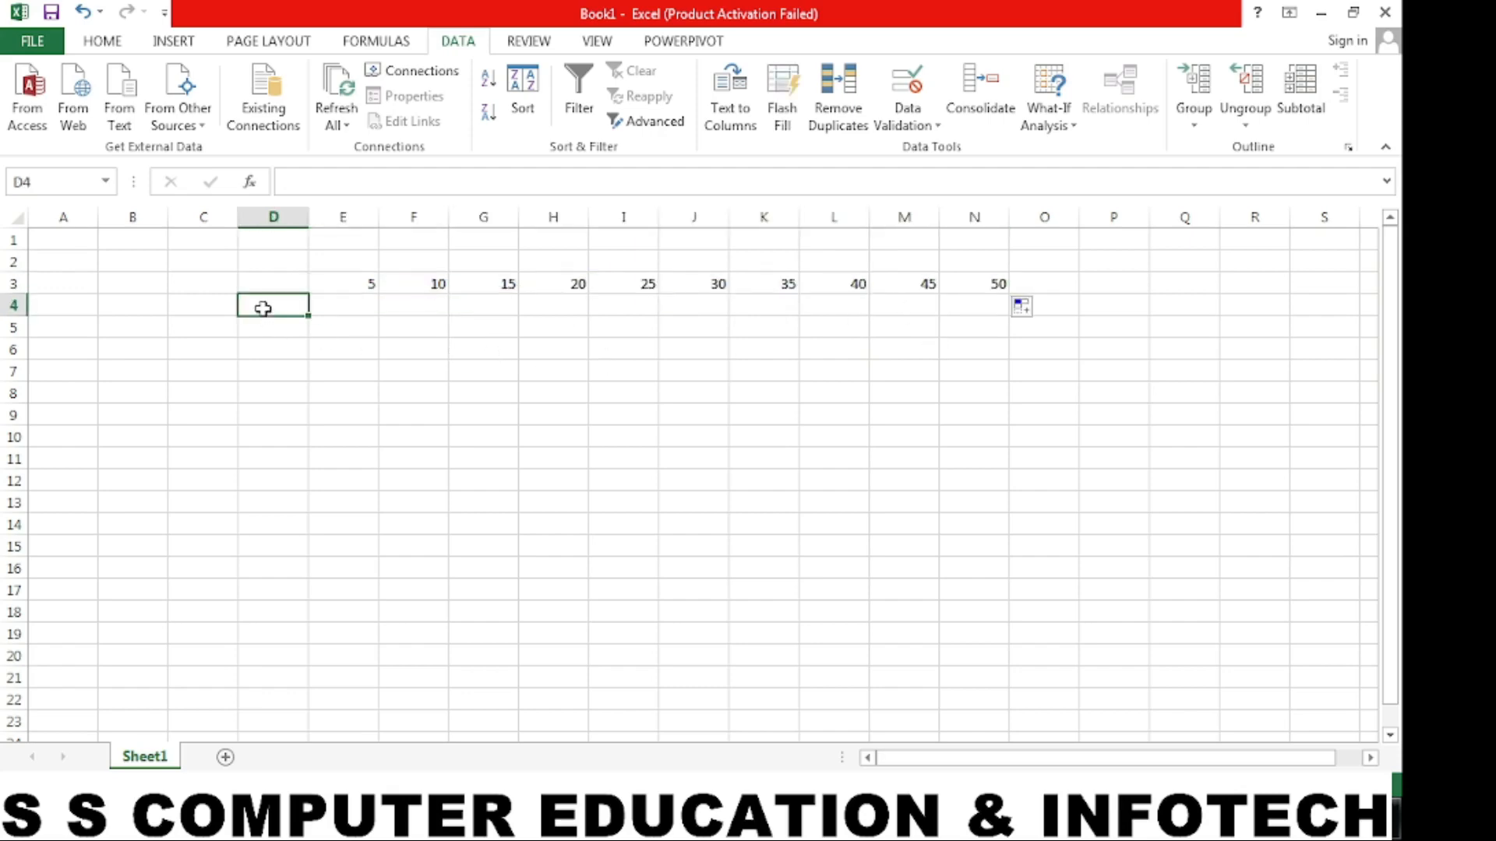
text(1)
key(Return)
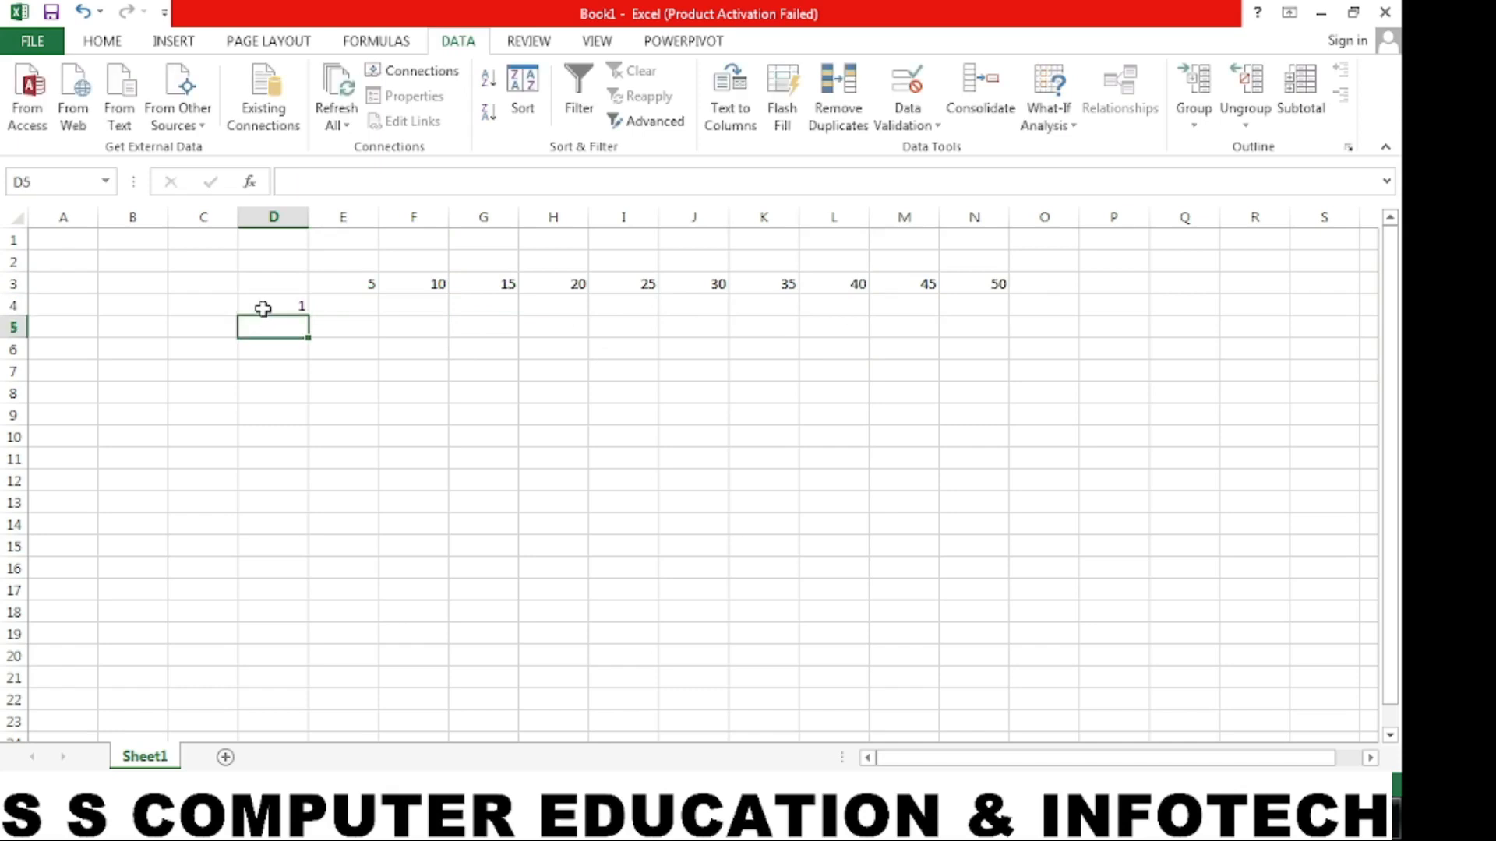
text(2)
key(Return)
drag(264, 308, 306, 524)
click(427, 529)
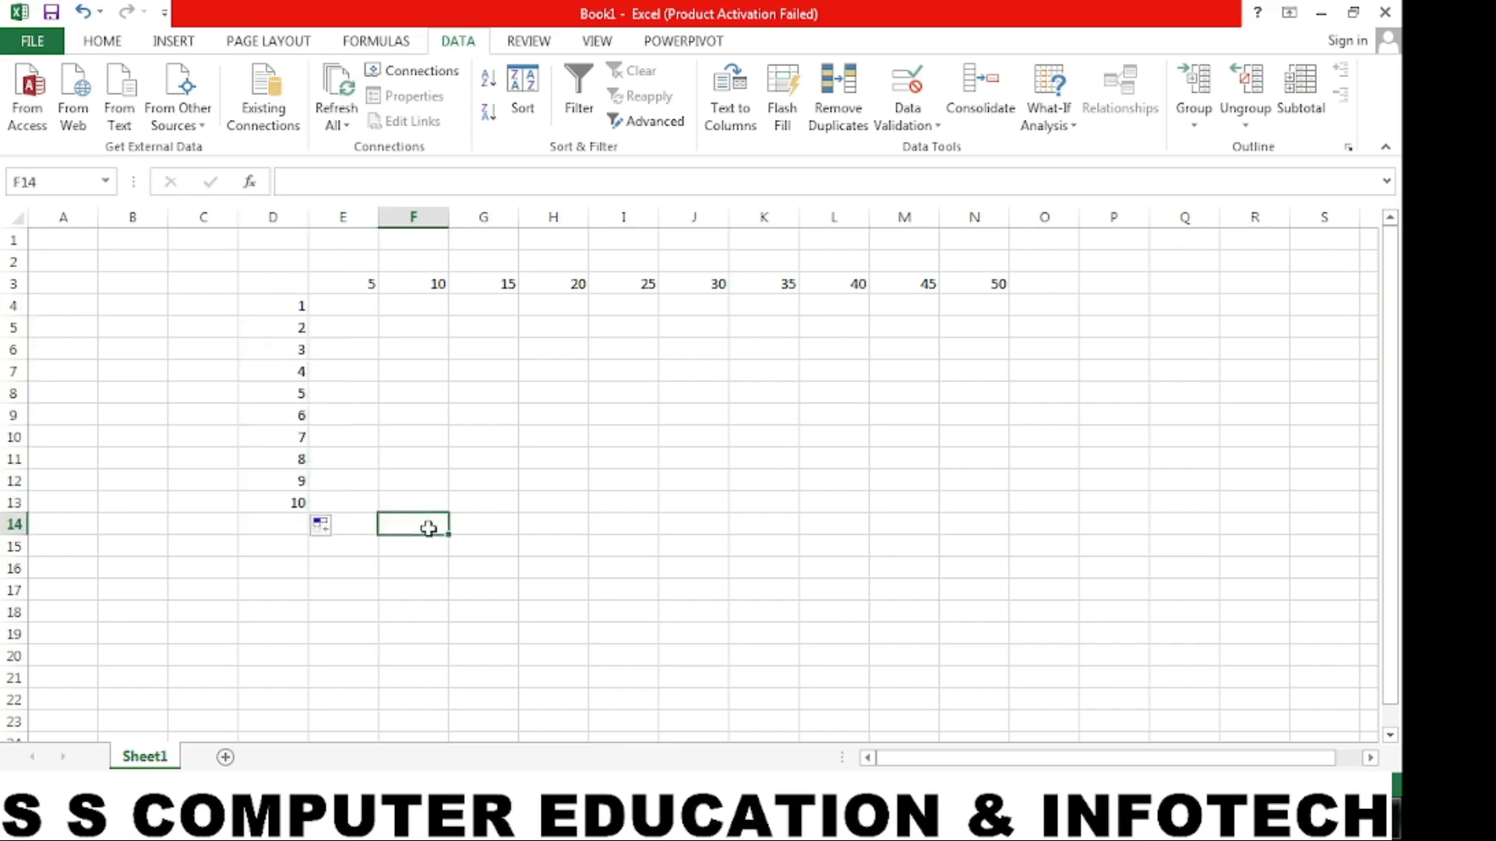
- Enter the formula =A1*B1 in corner cell D3, referencing the two empty input cells
click(286, 285)
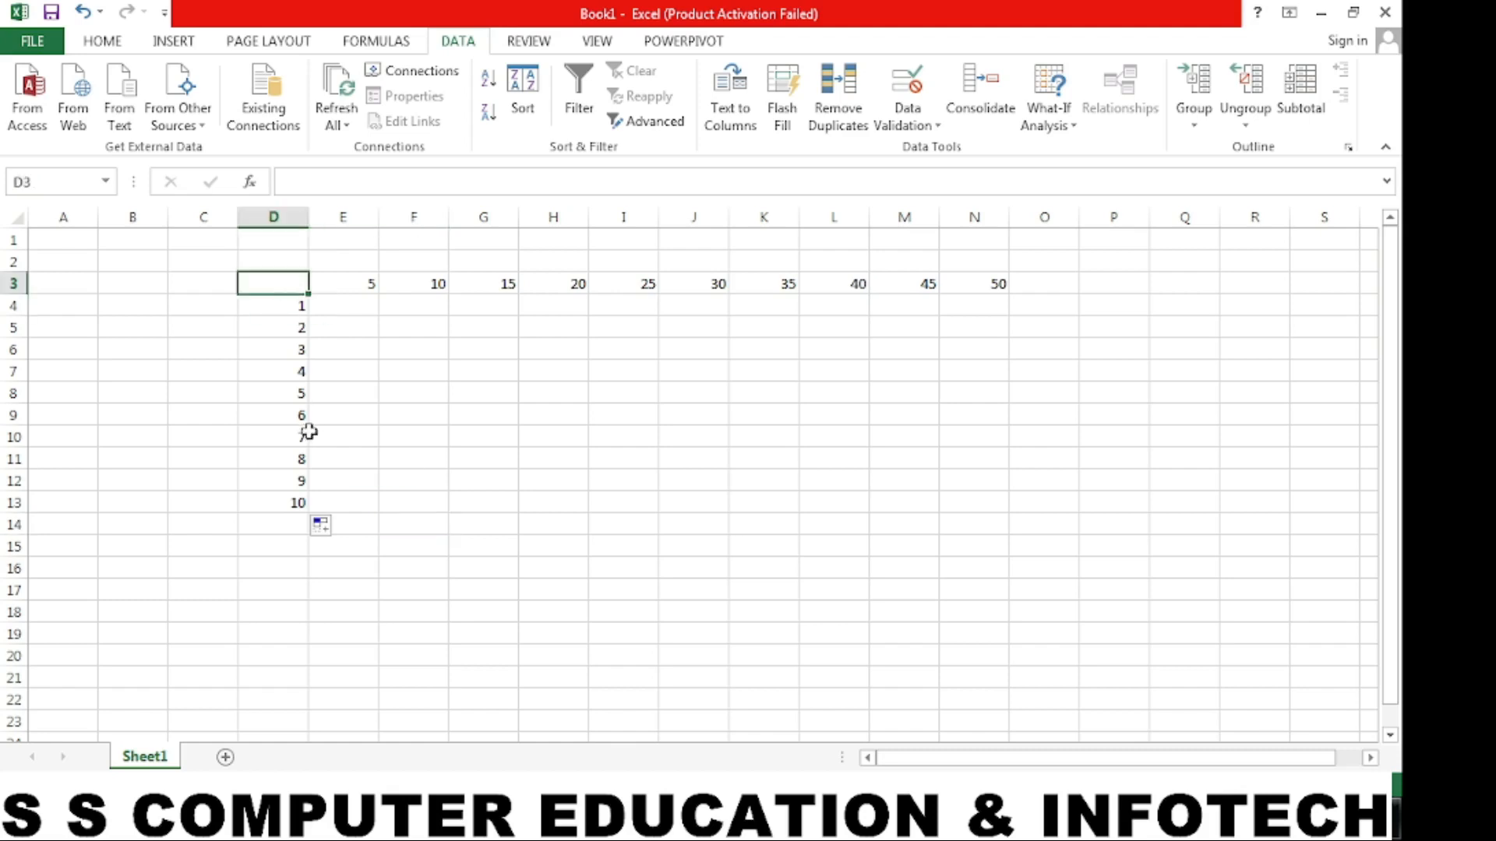
text(=)
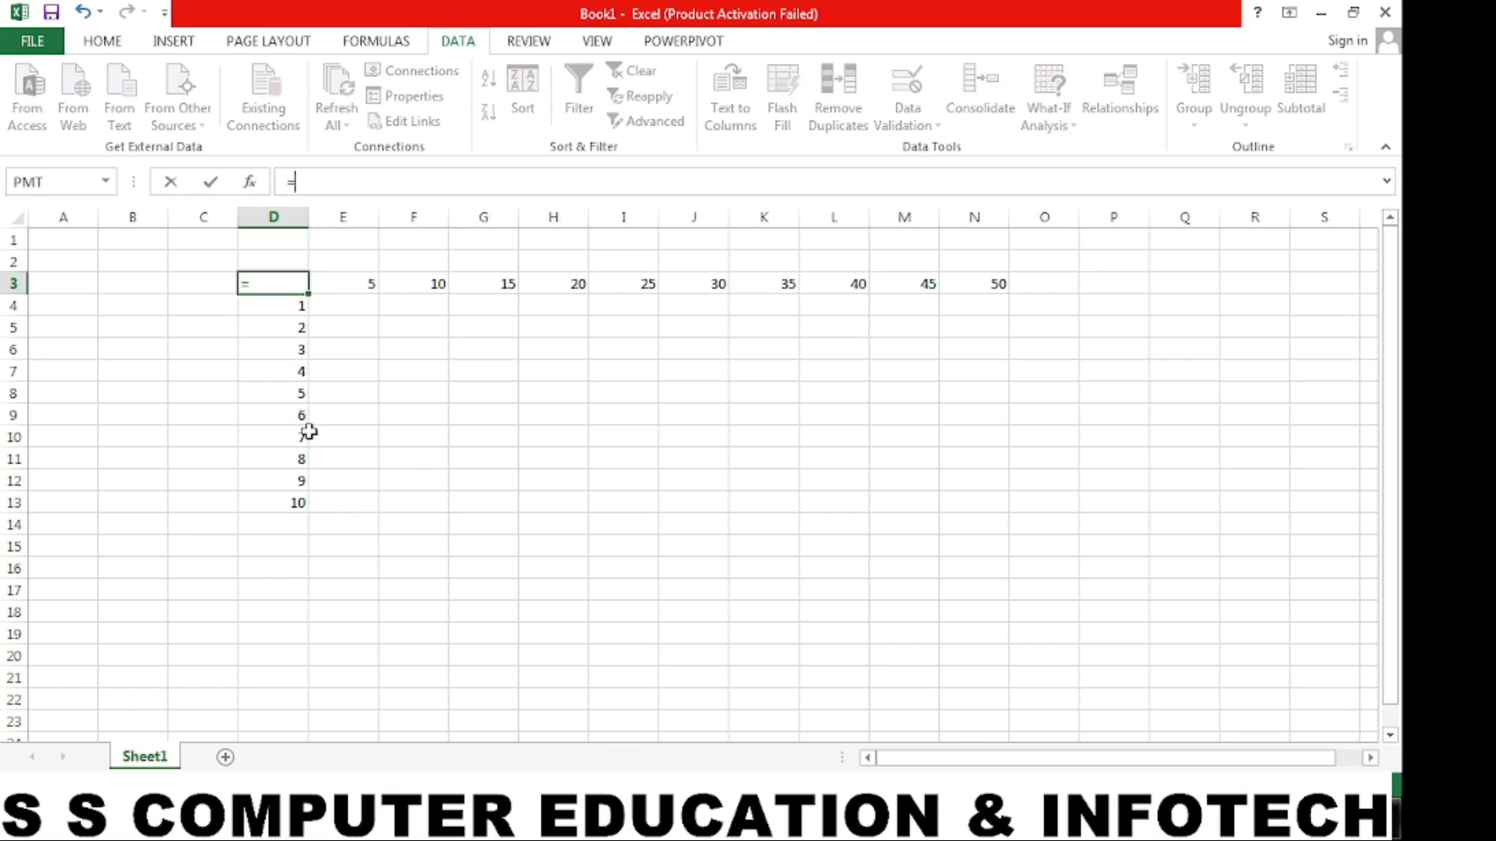
click(70, 240)
text(,)
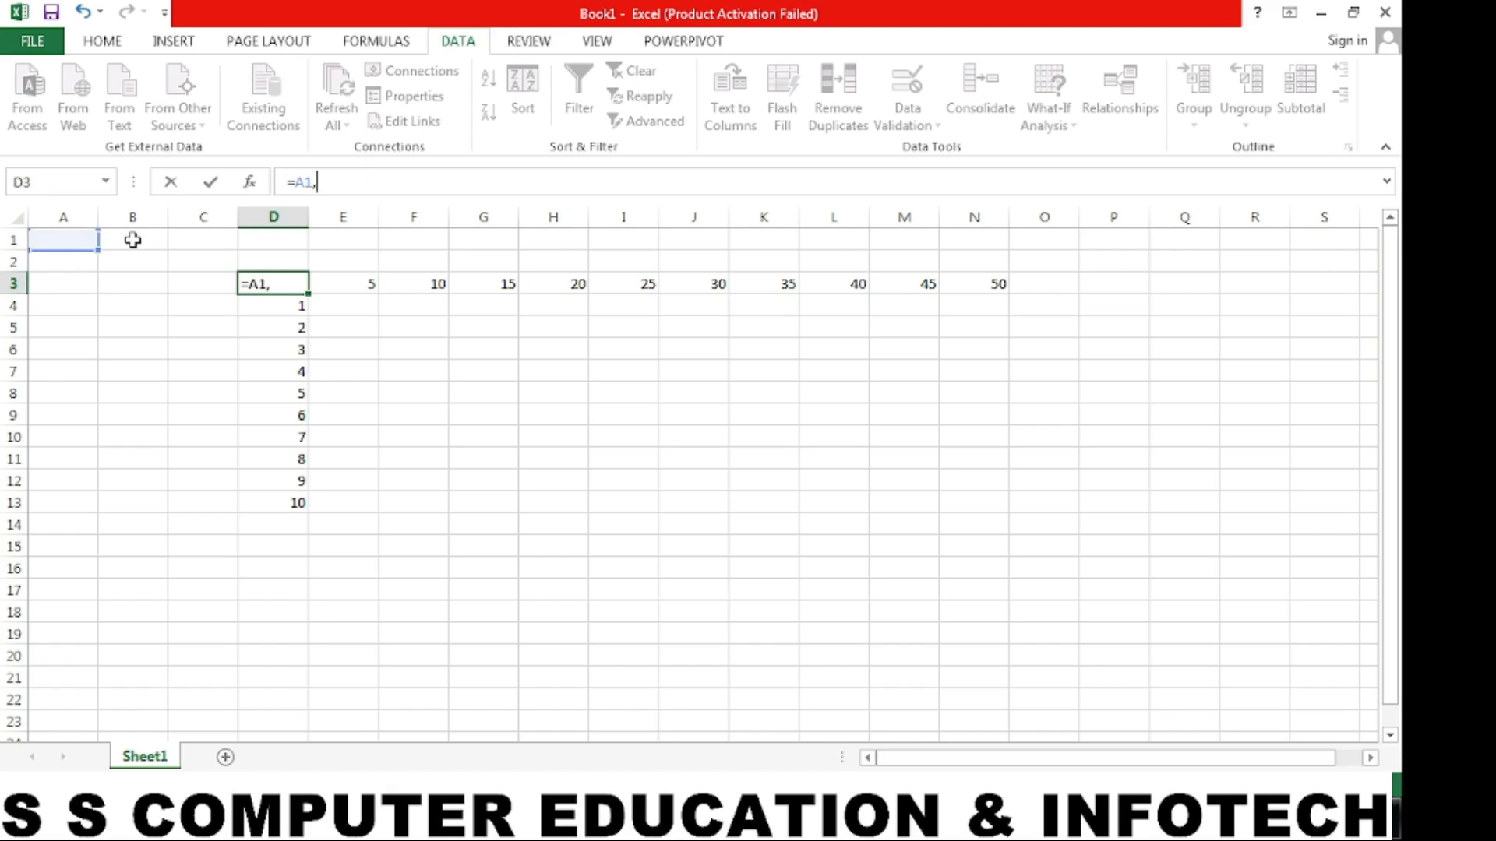
key(BackSpace)
text(*)
click(133, 240)
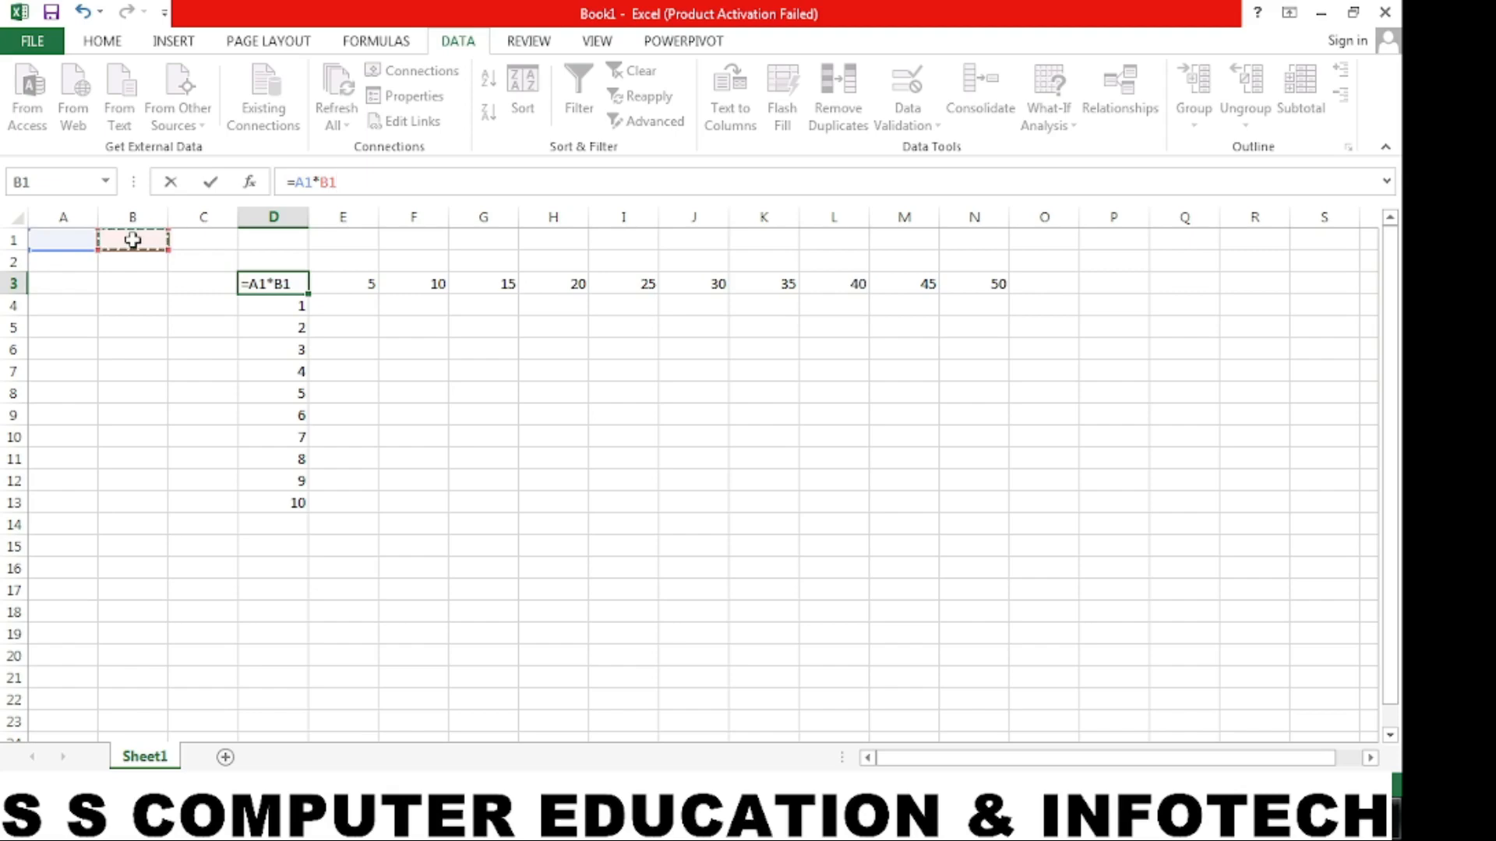
key(Return)
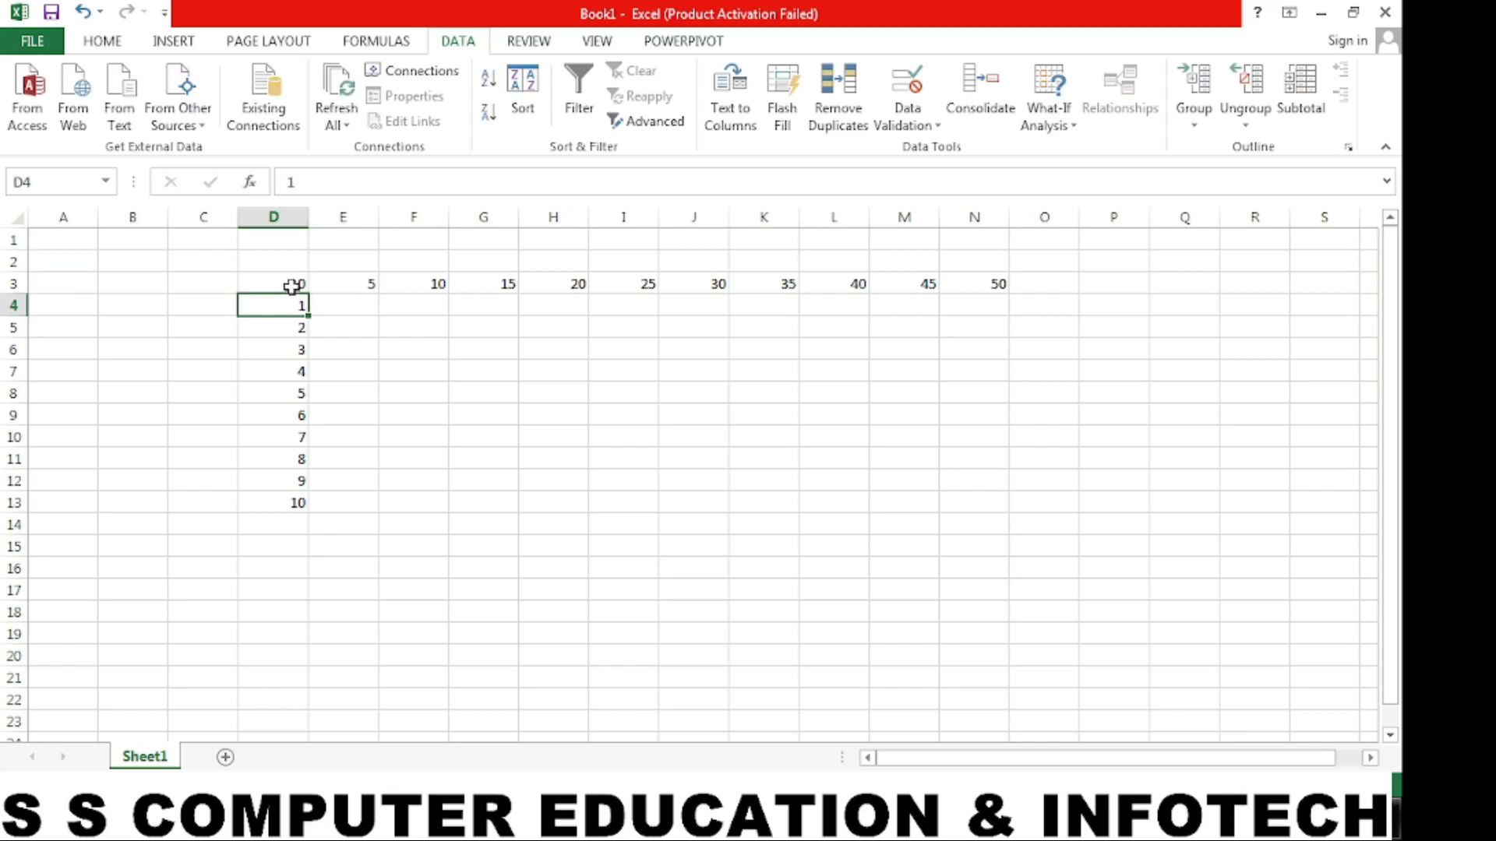
- Create a What-If data table over D3:N13 with row input cell $A$1 and column input cell $B$1
drag(292, 287, 980, 494)
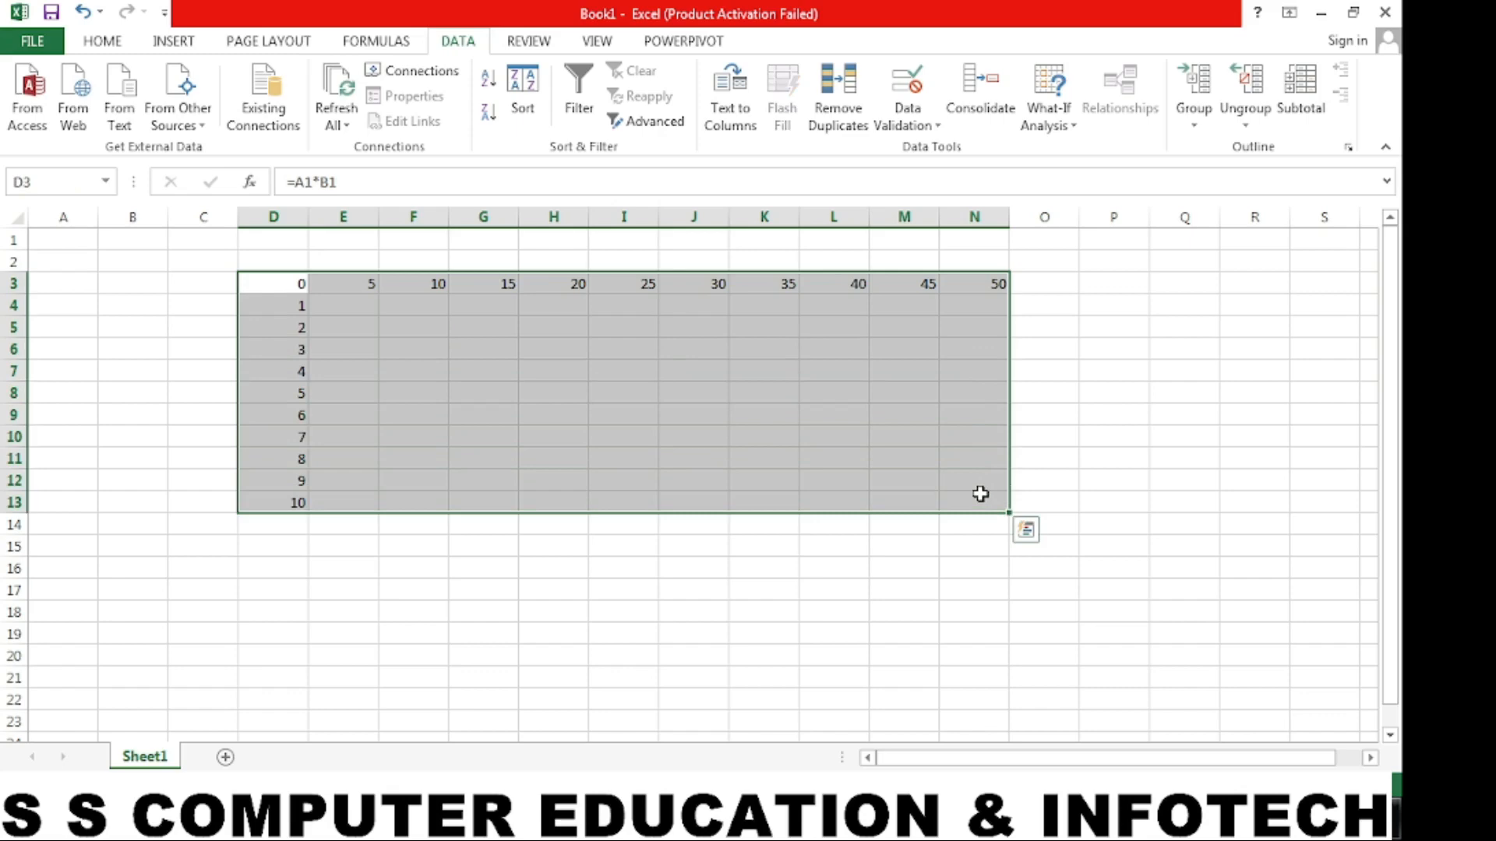
click(1042, 110)
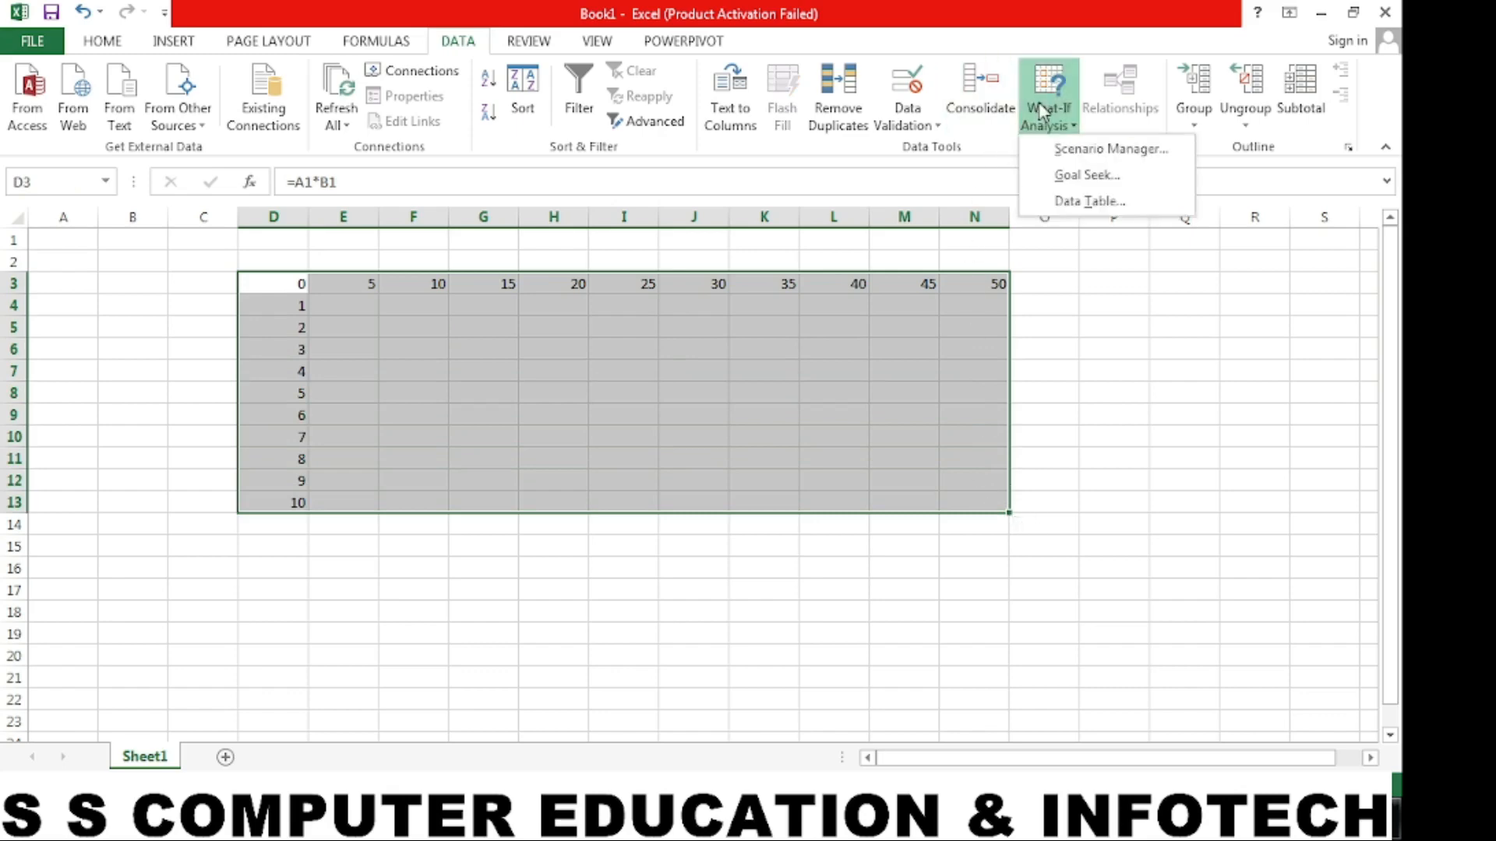
click(1091, 202)
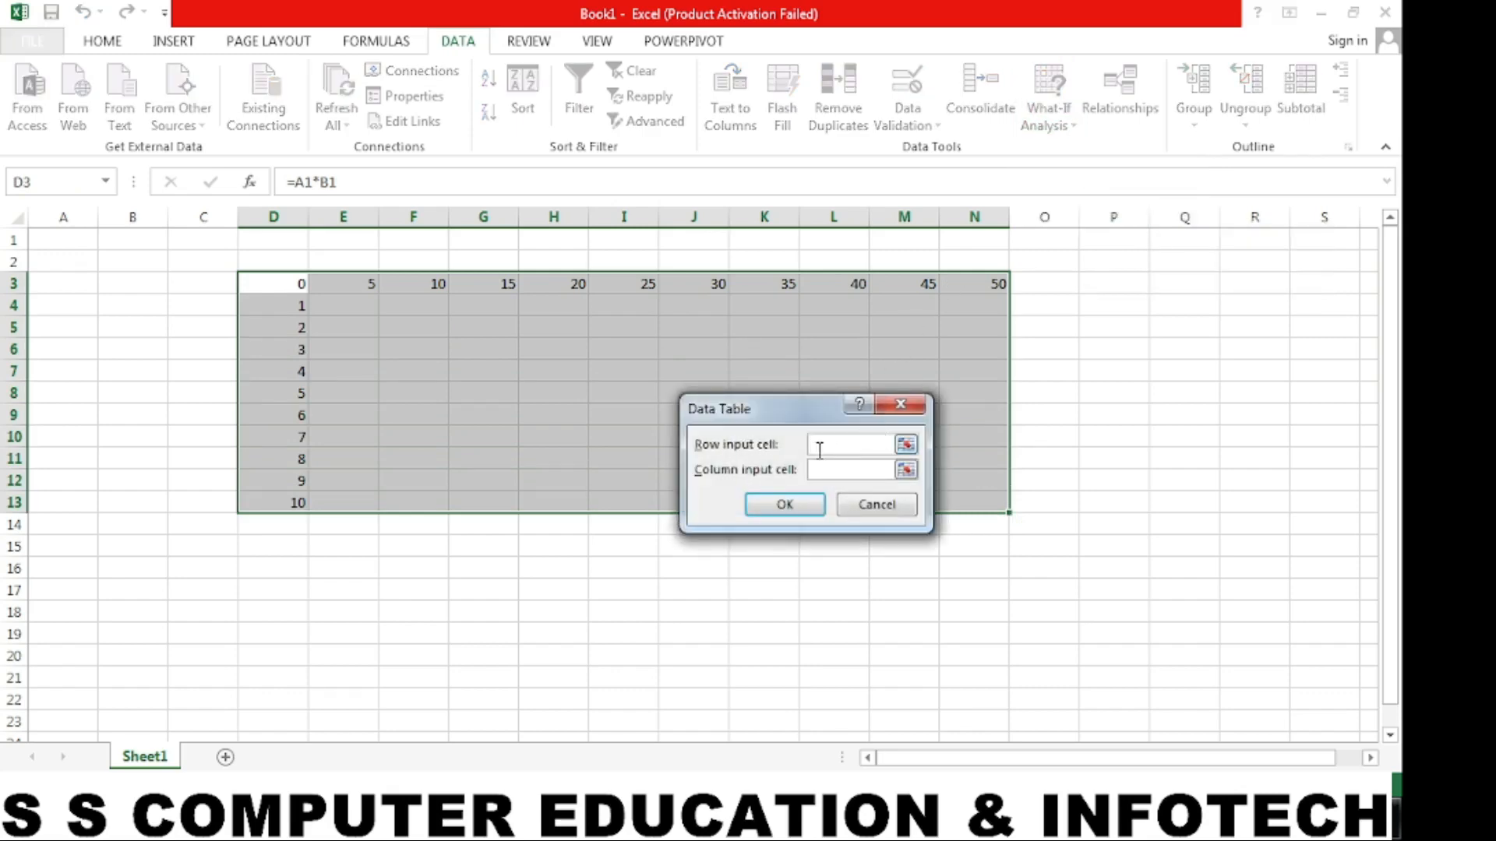
click(74, 240)
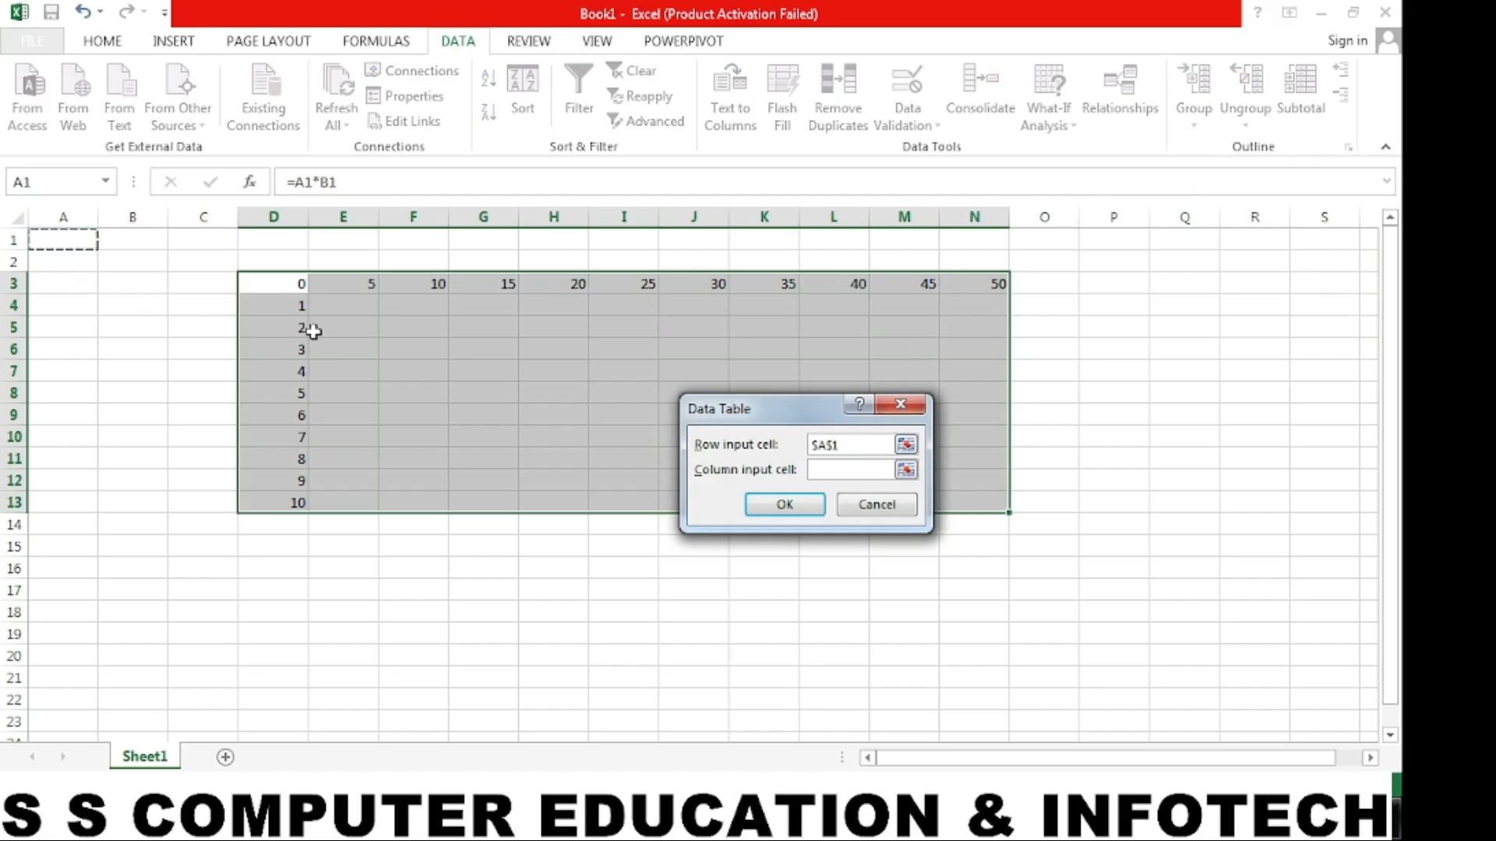
click(824, 471)
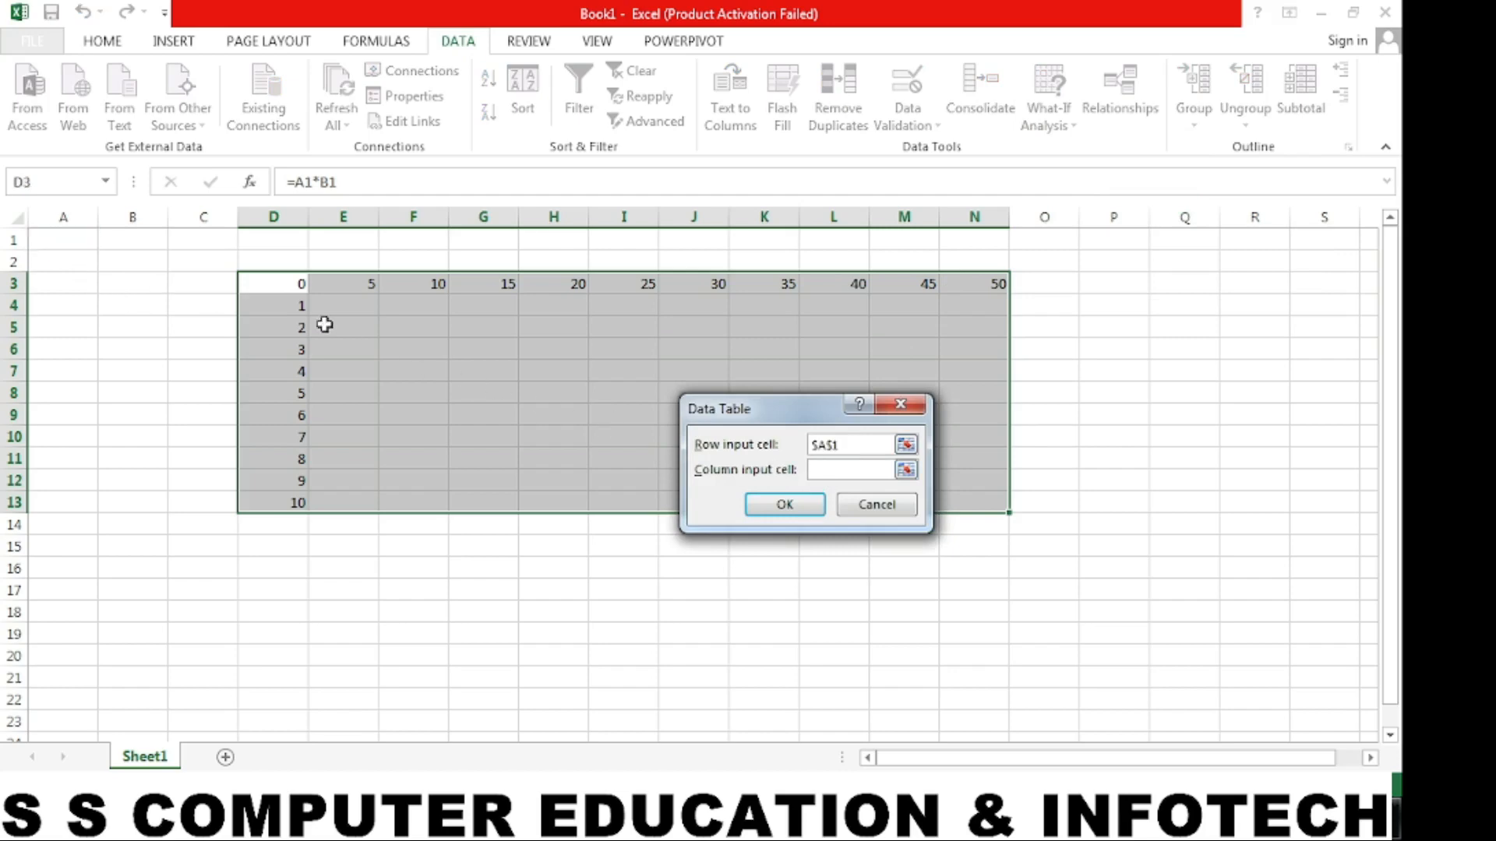
click(153, 241)
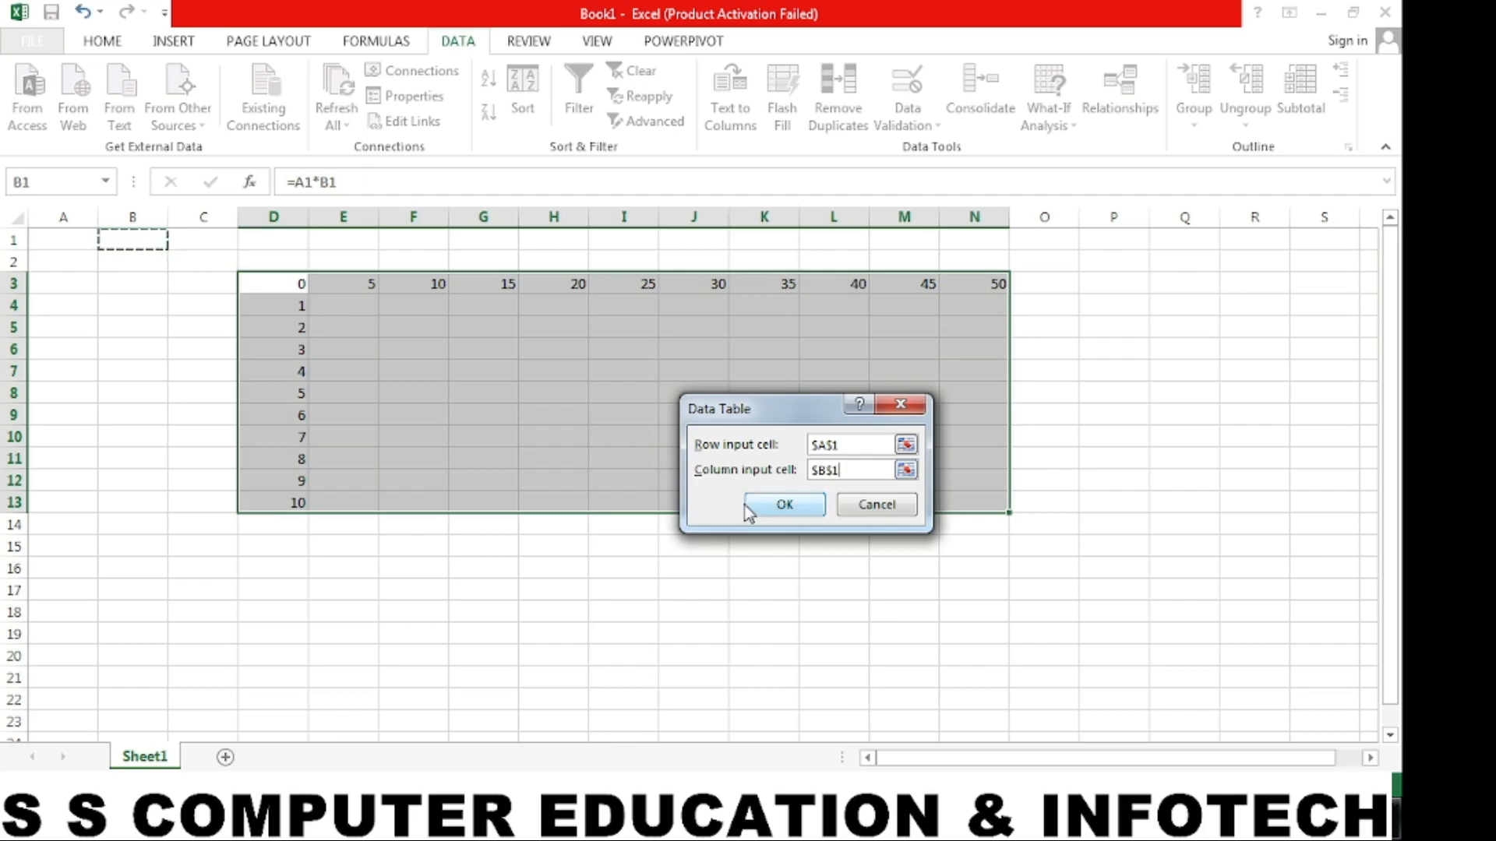
click(783, 505)
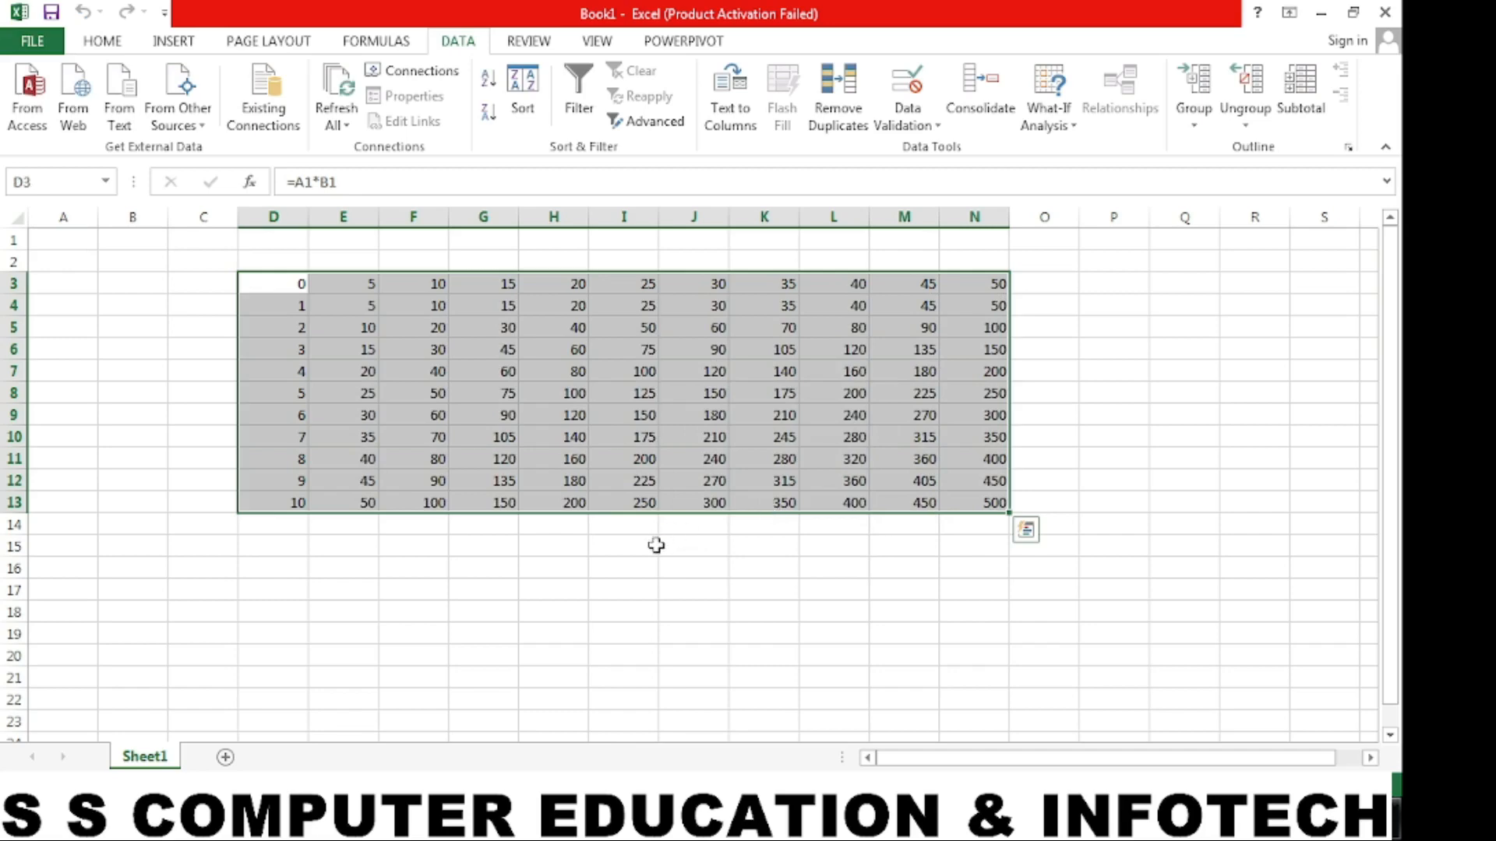
click(593, 631)
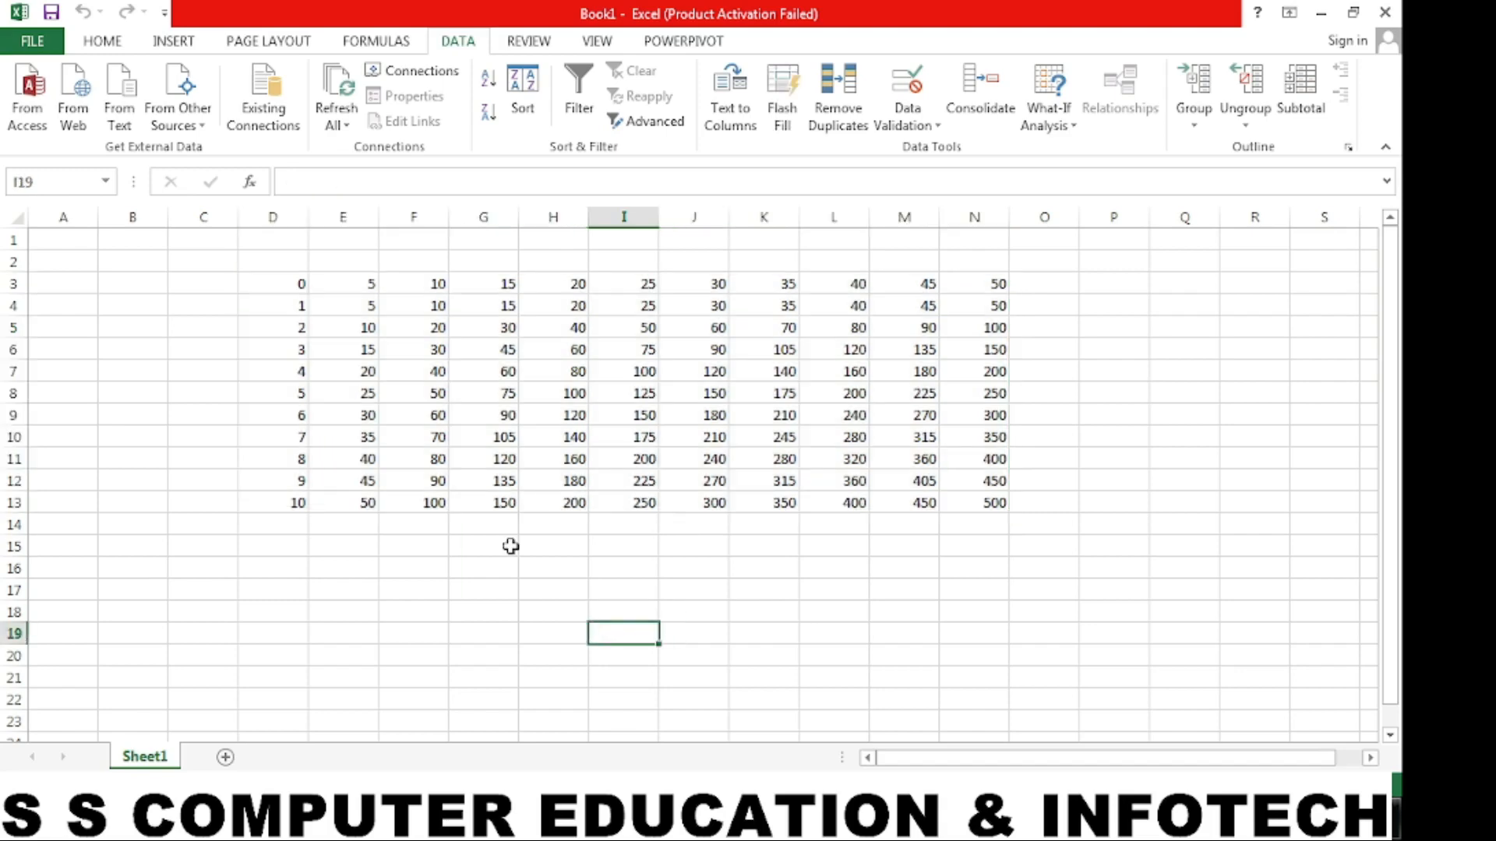
scroll(677, 468, down, 1)
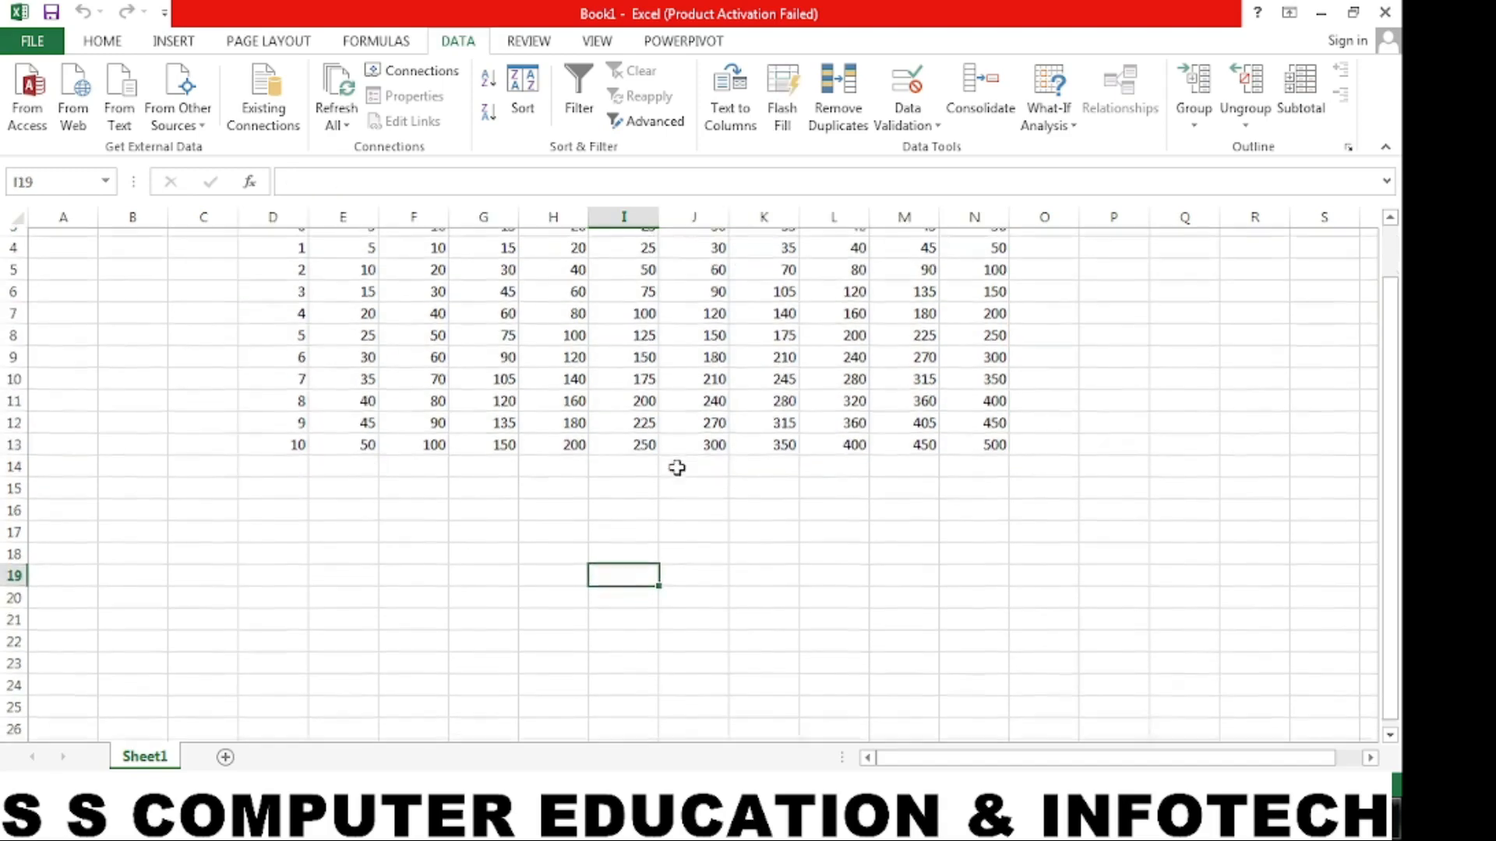
- Enter the note "this option we can use also to calculate the price list..!!!" in E16, below the multiplication table
scroll(623, 465, up, 1)
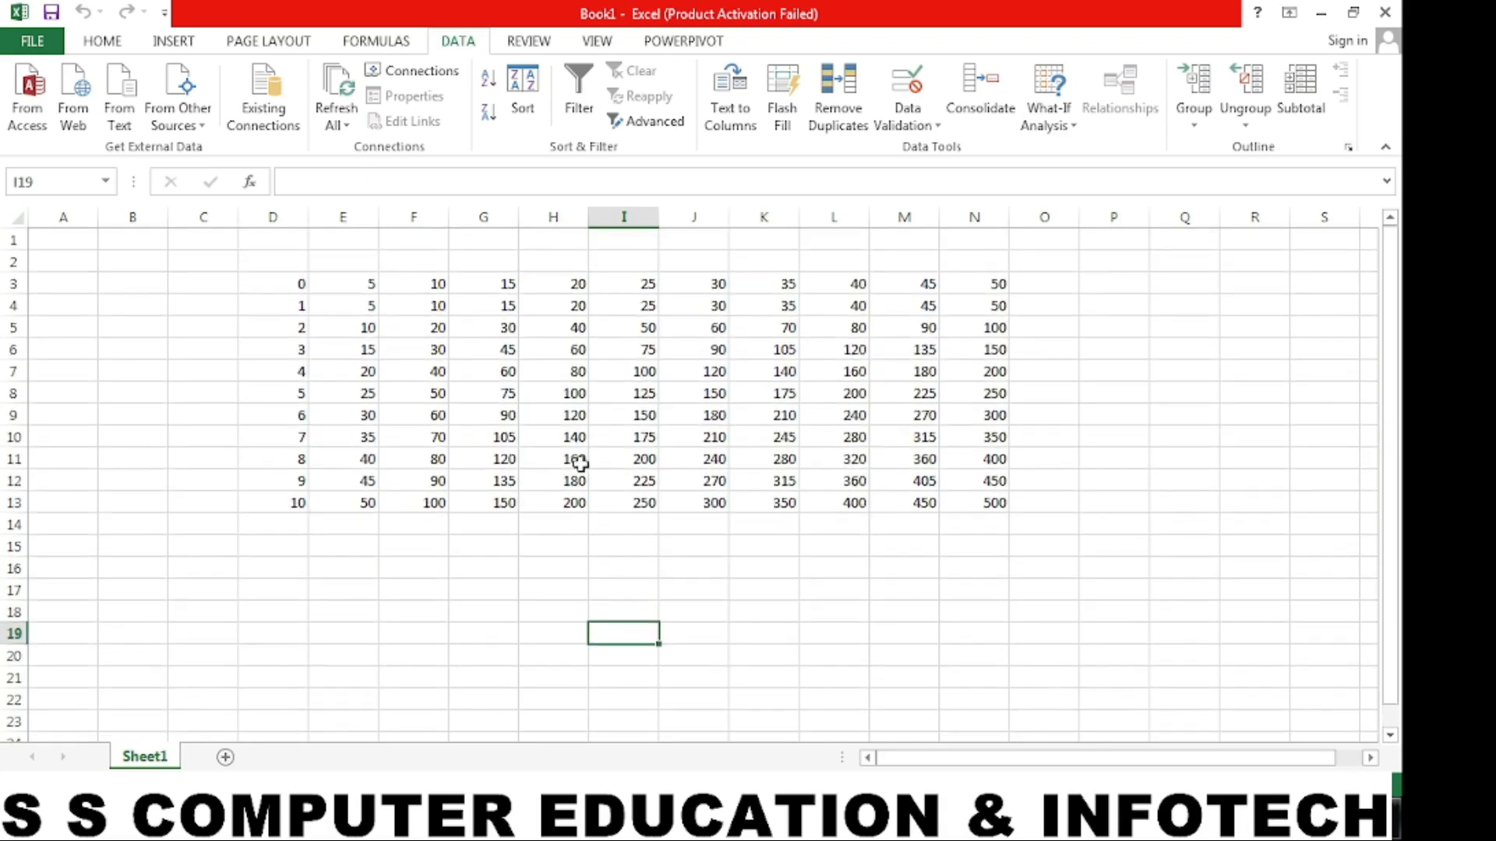
scroll(581, 463, down, 1)
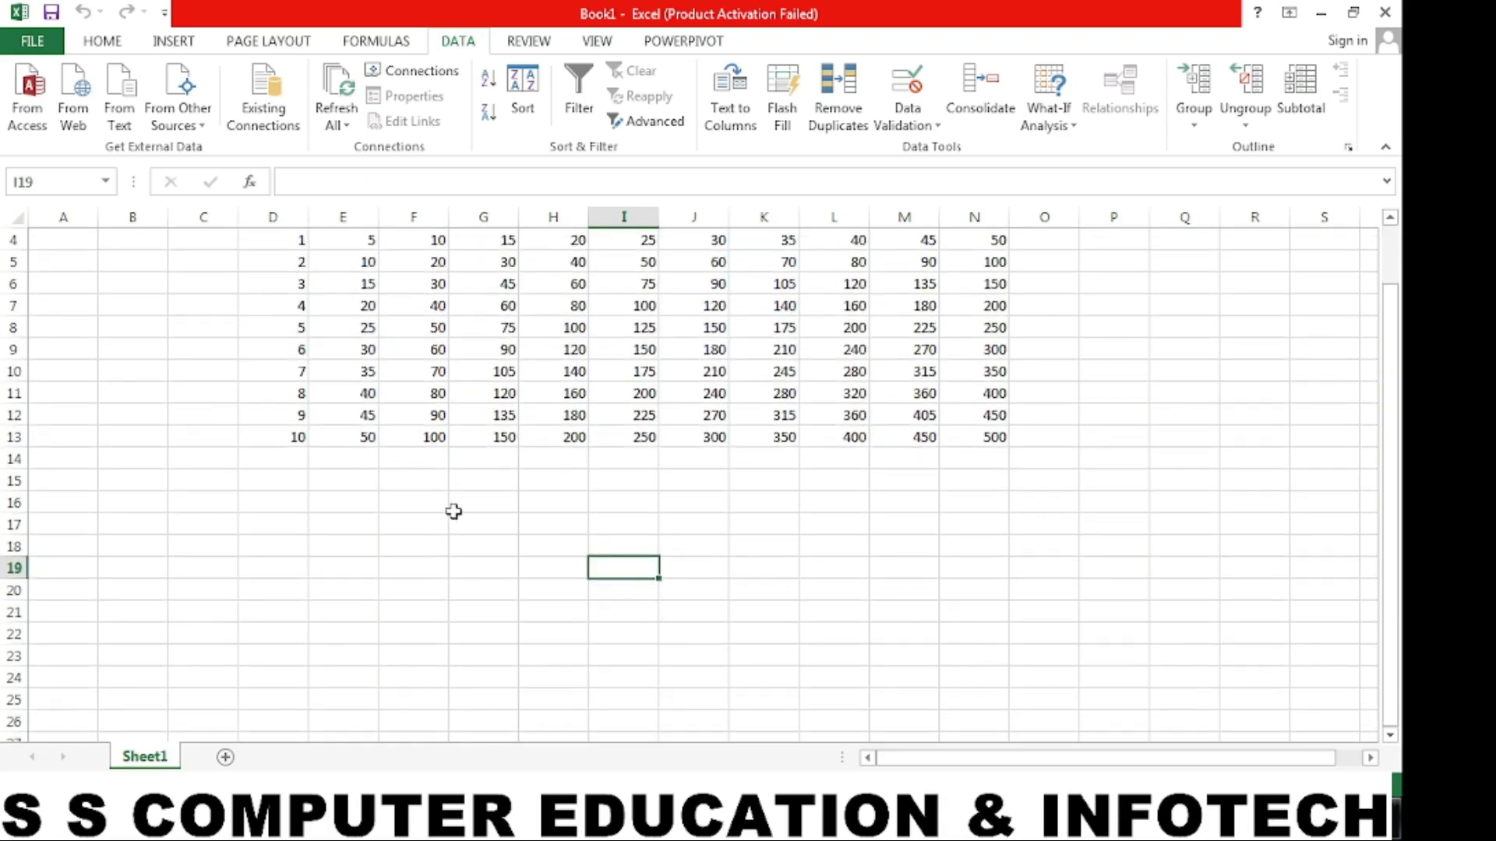
click(357, 513)
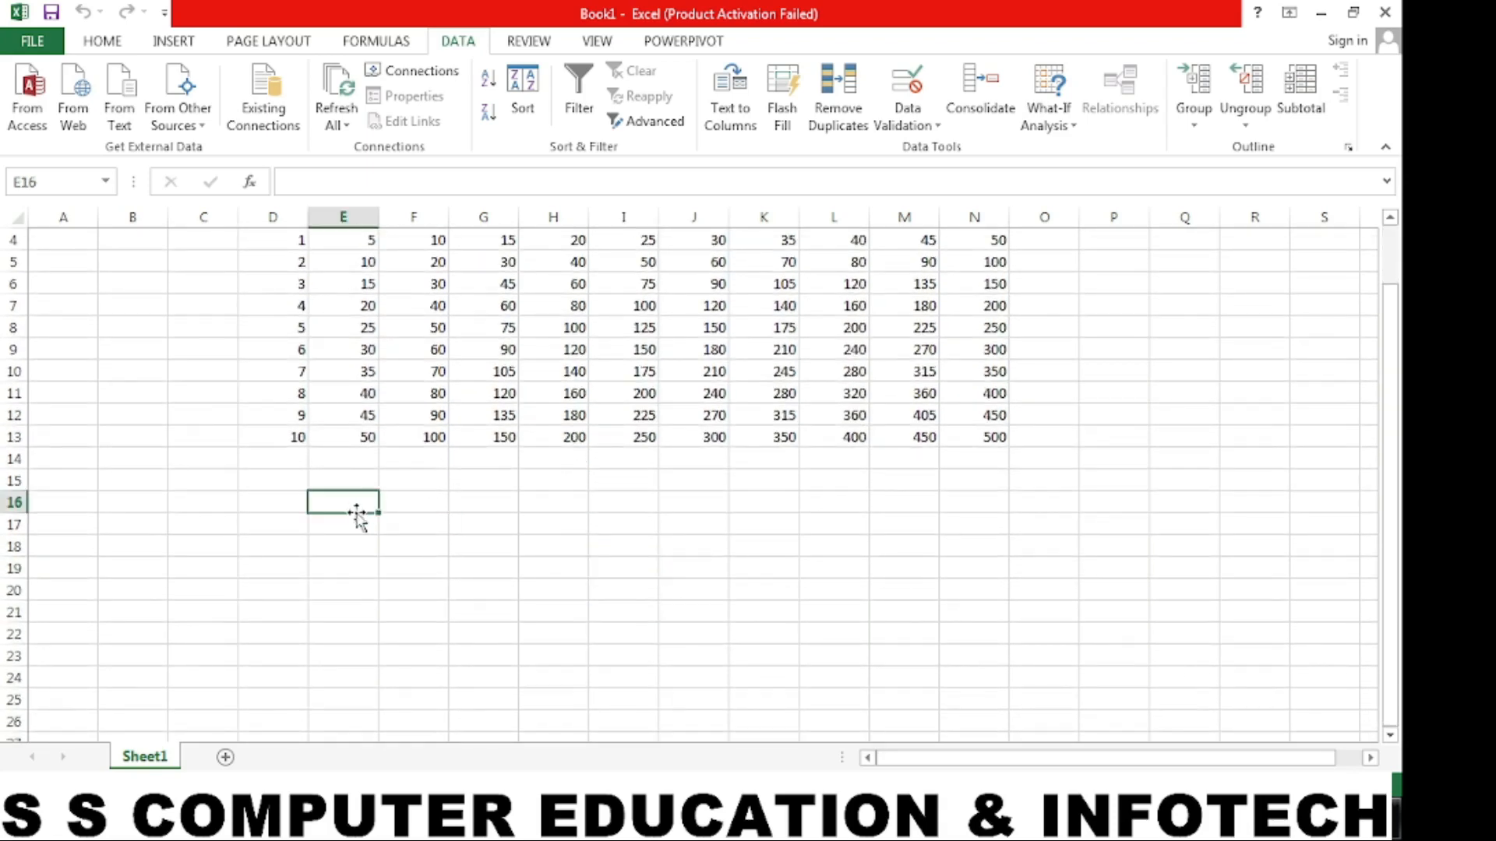
text(this)
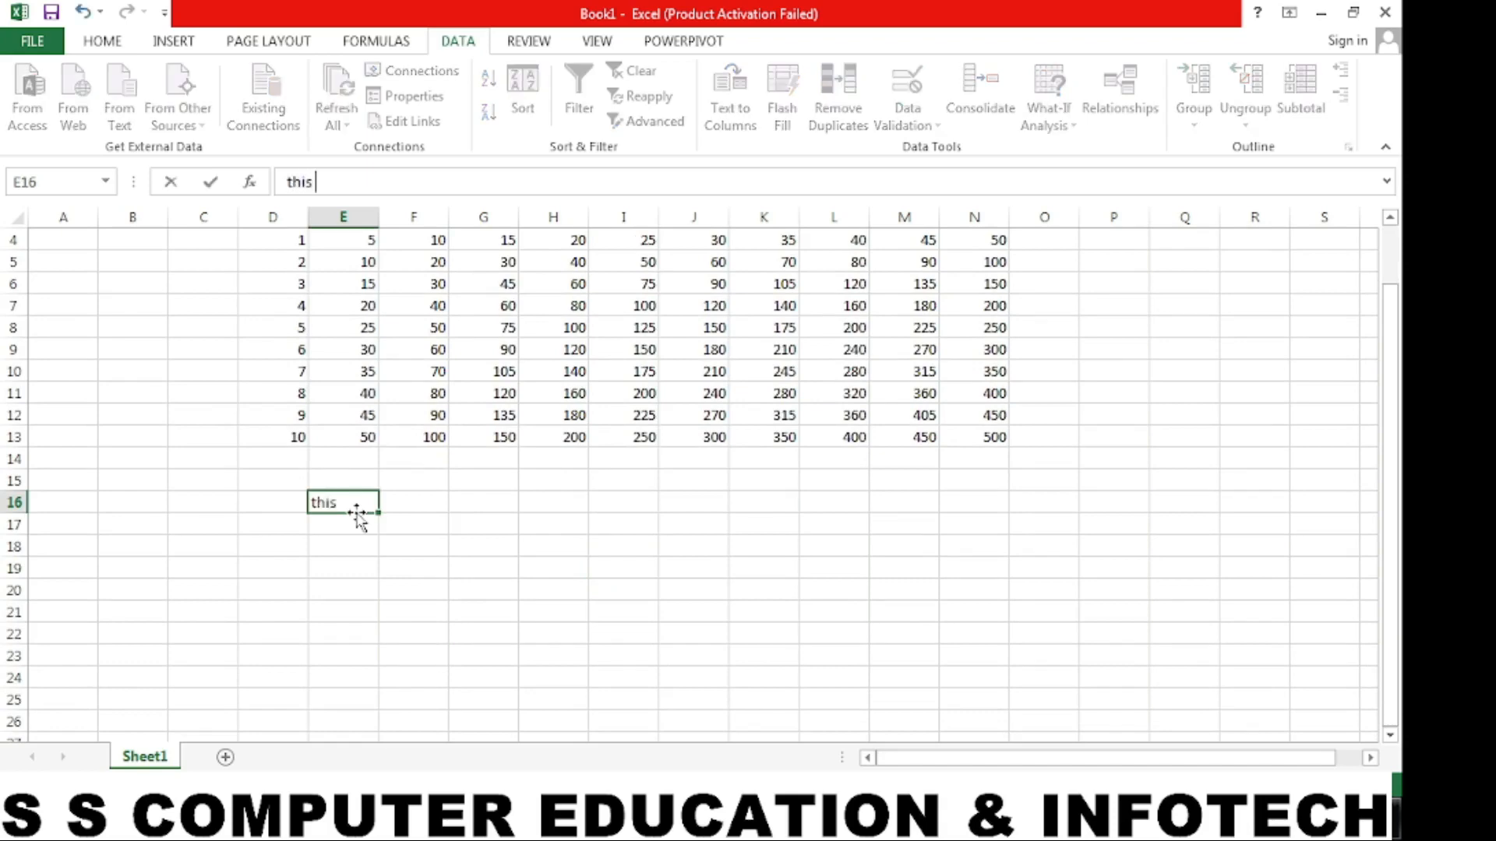
text( option we can )
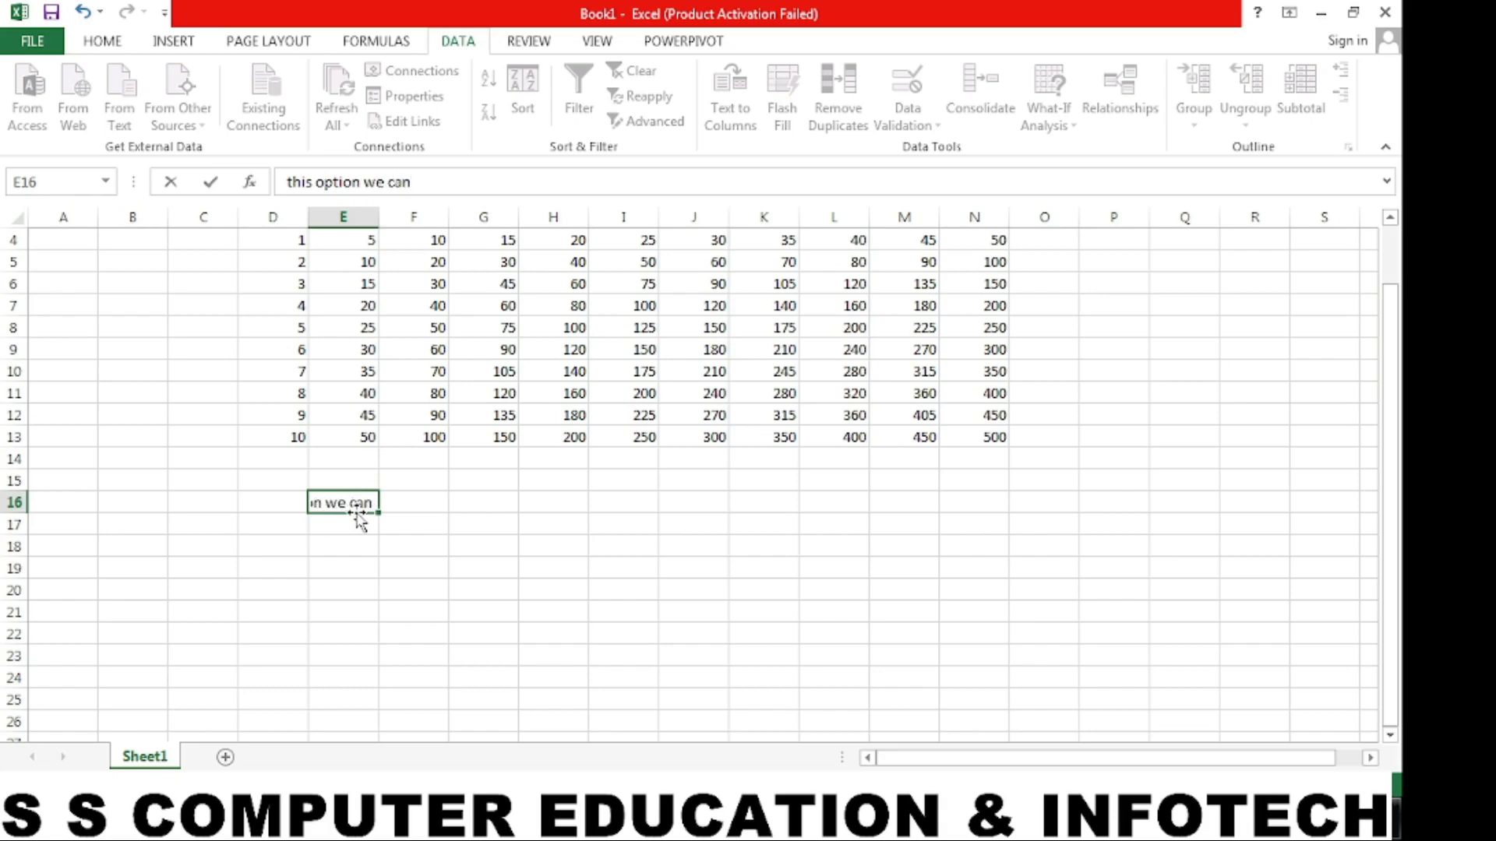
text(use also to ca)
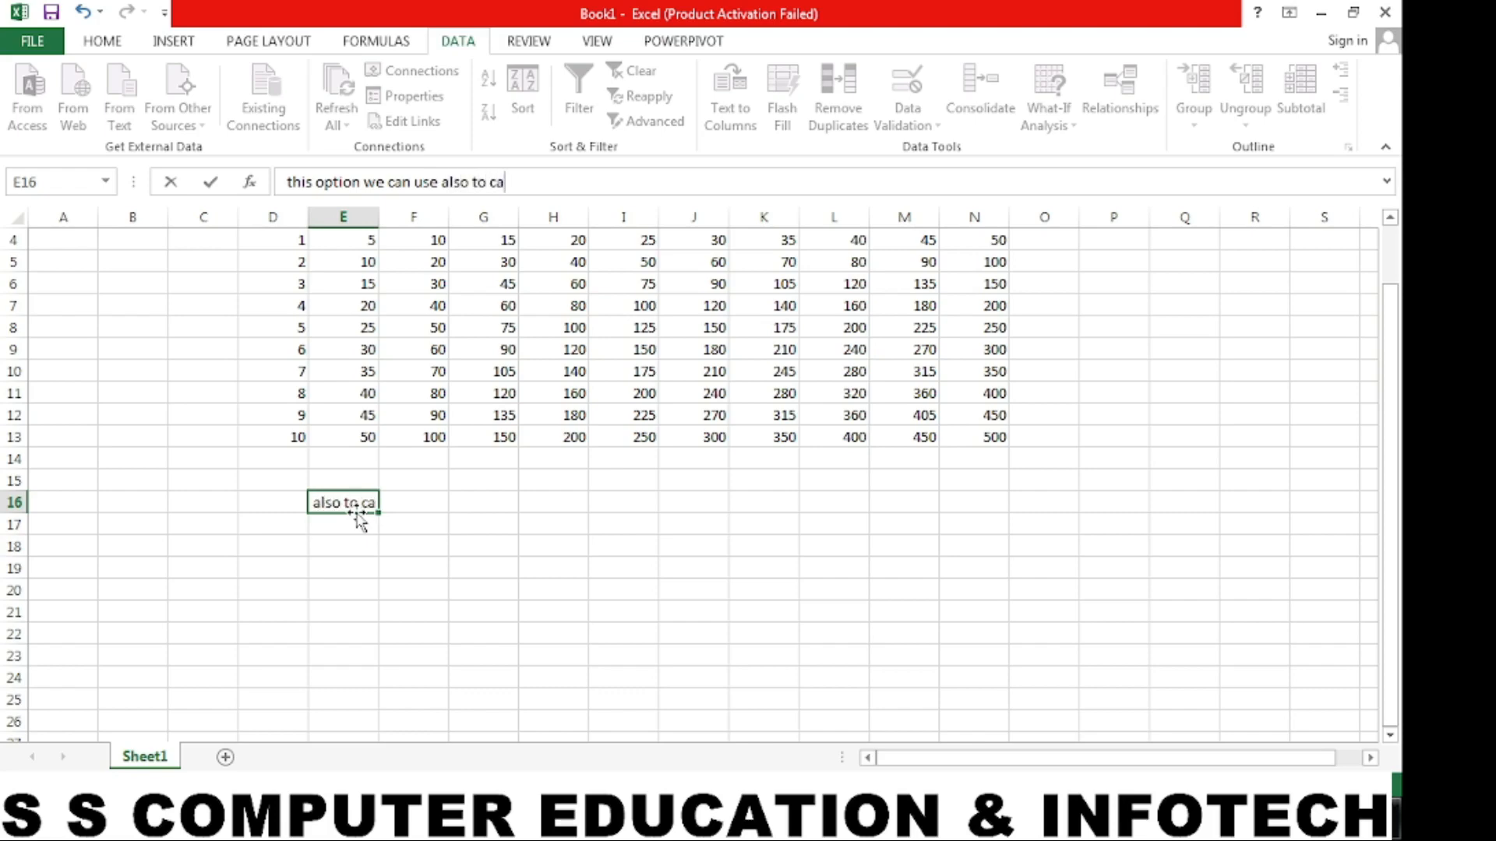
text(lculate th)
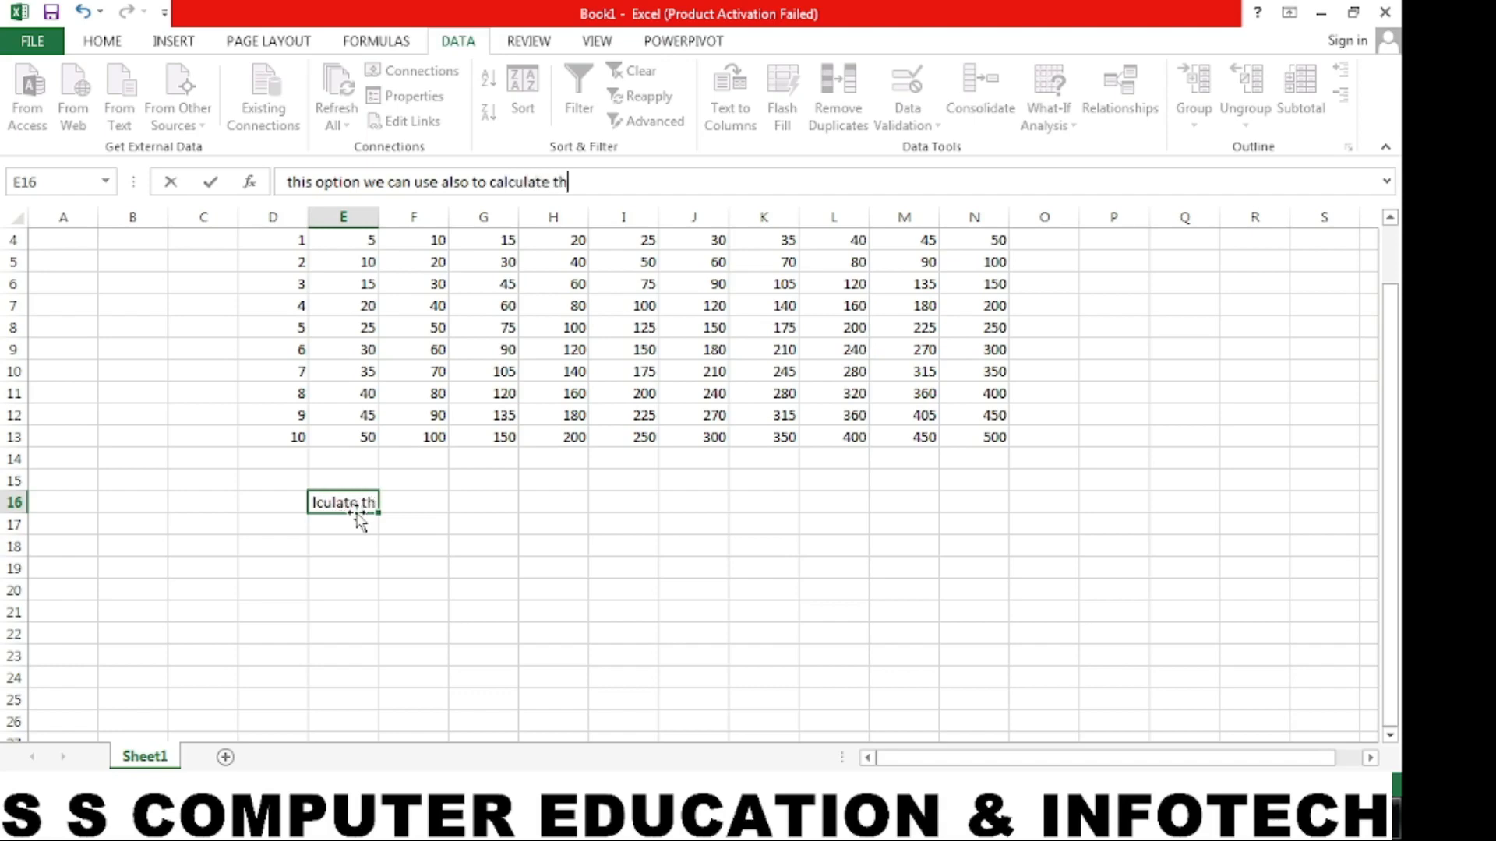
text(e price list..!!!)
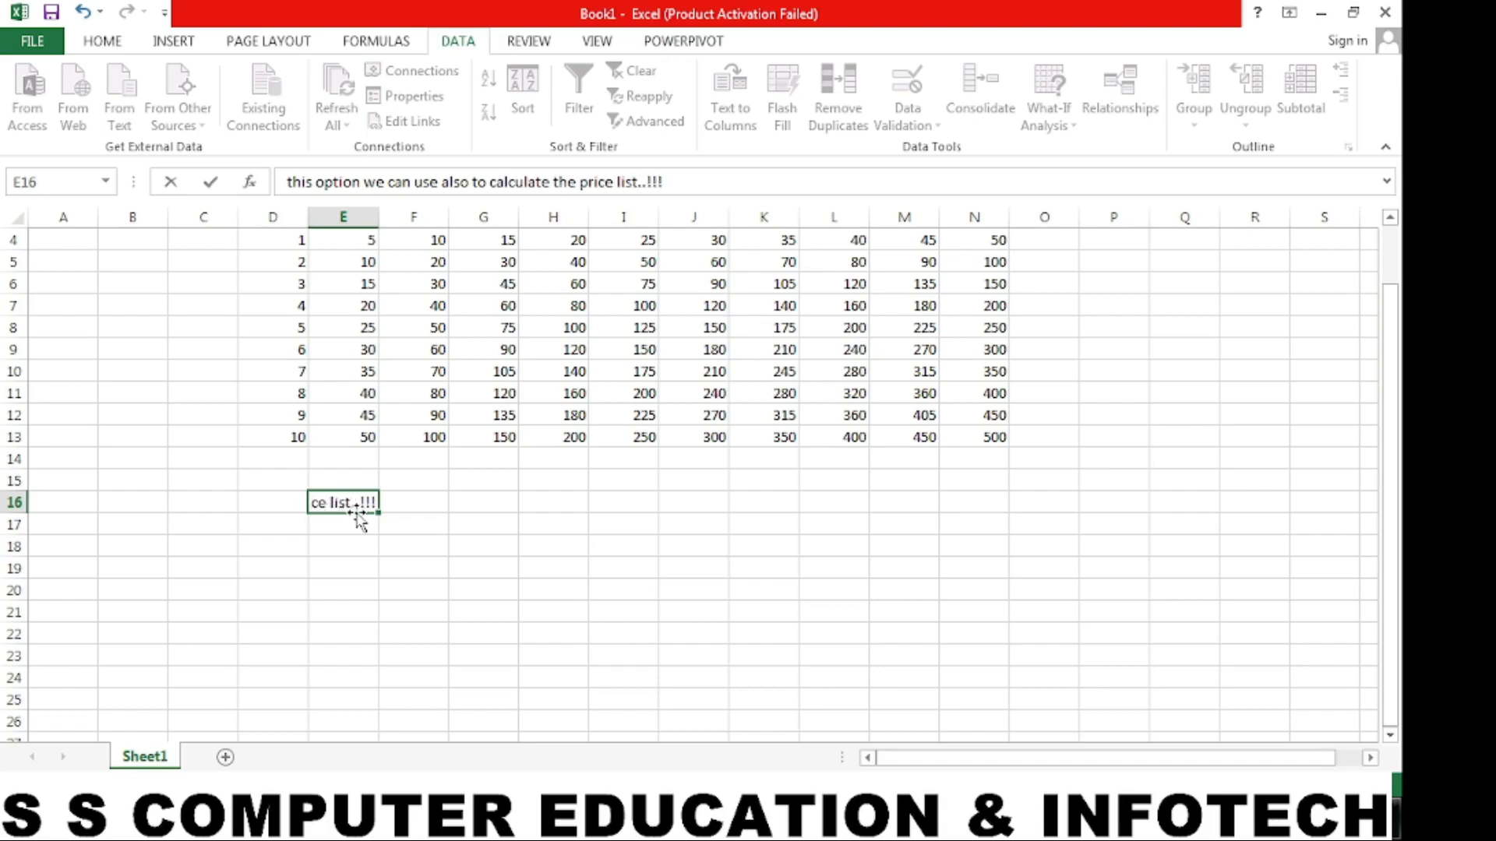
key(Return)
click(520, 524)
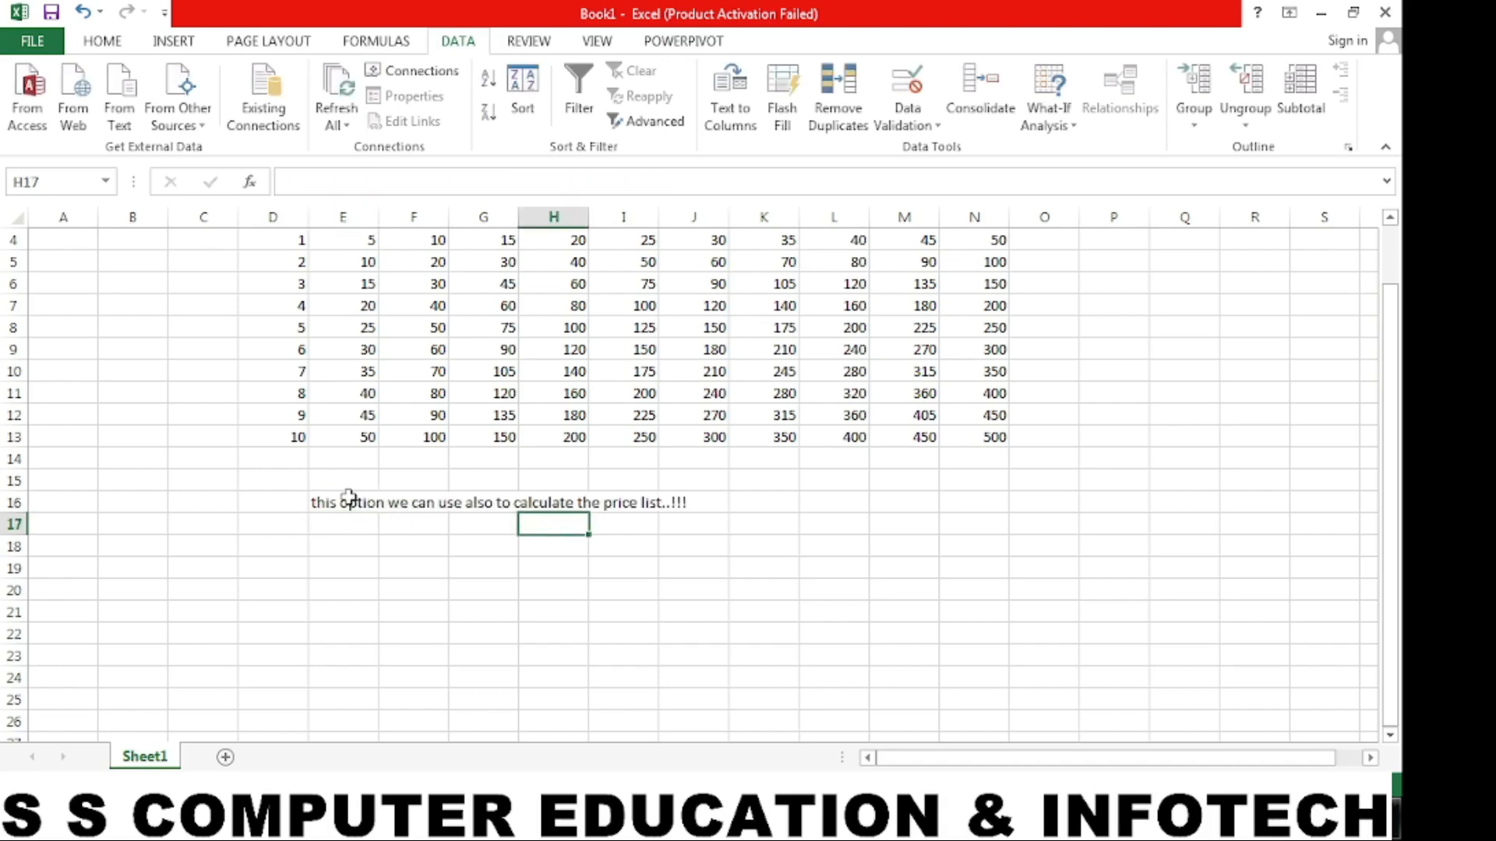
- Enlarge the font of the price-list note across E16:J16
drag(349, 498, 657, 510)
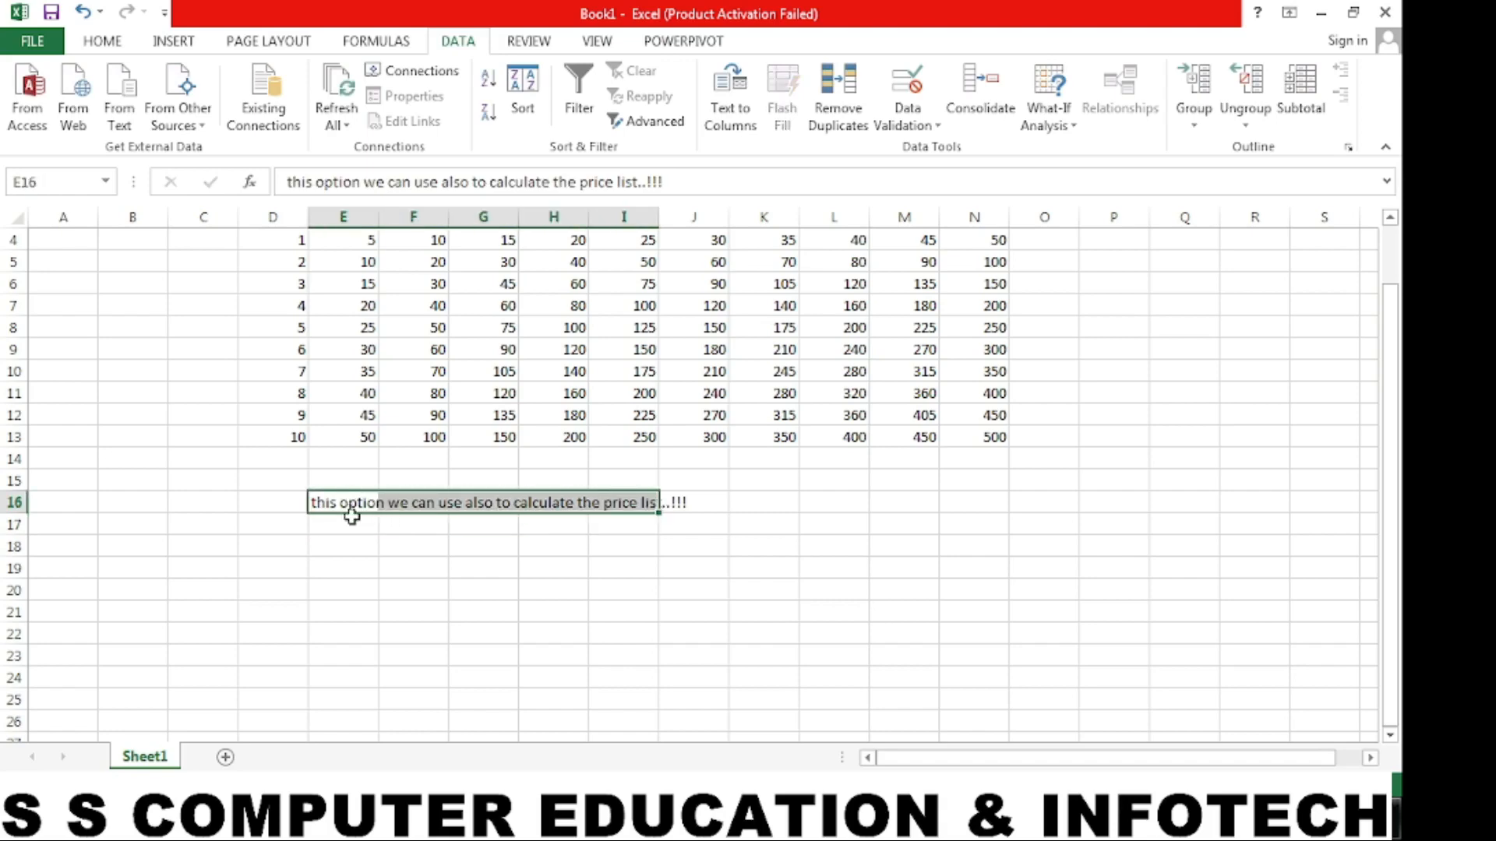
drag(322, 501, 707, 502)
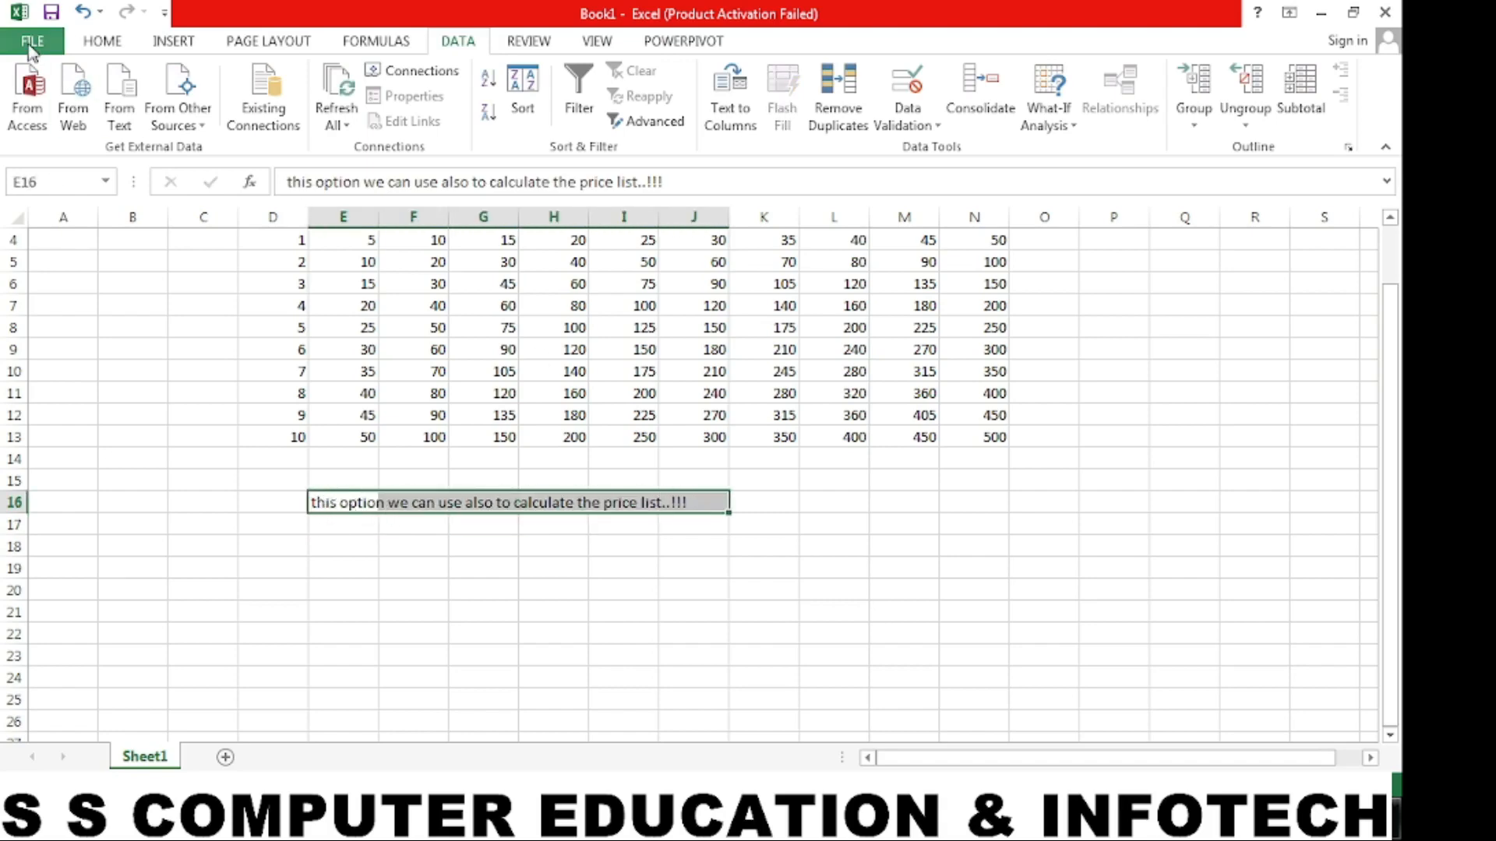
click(102, 40)
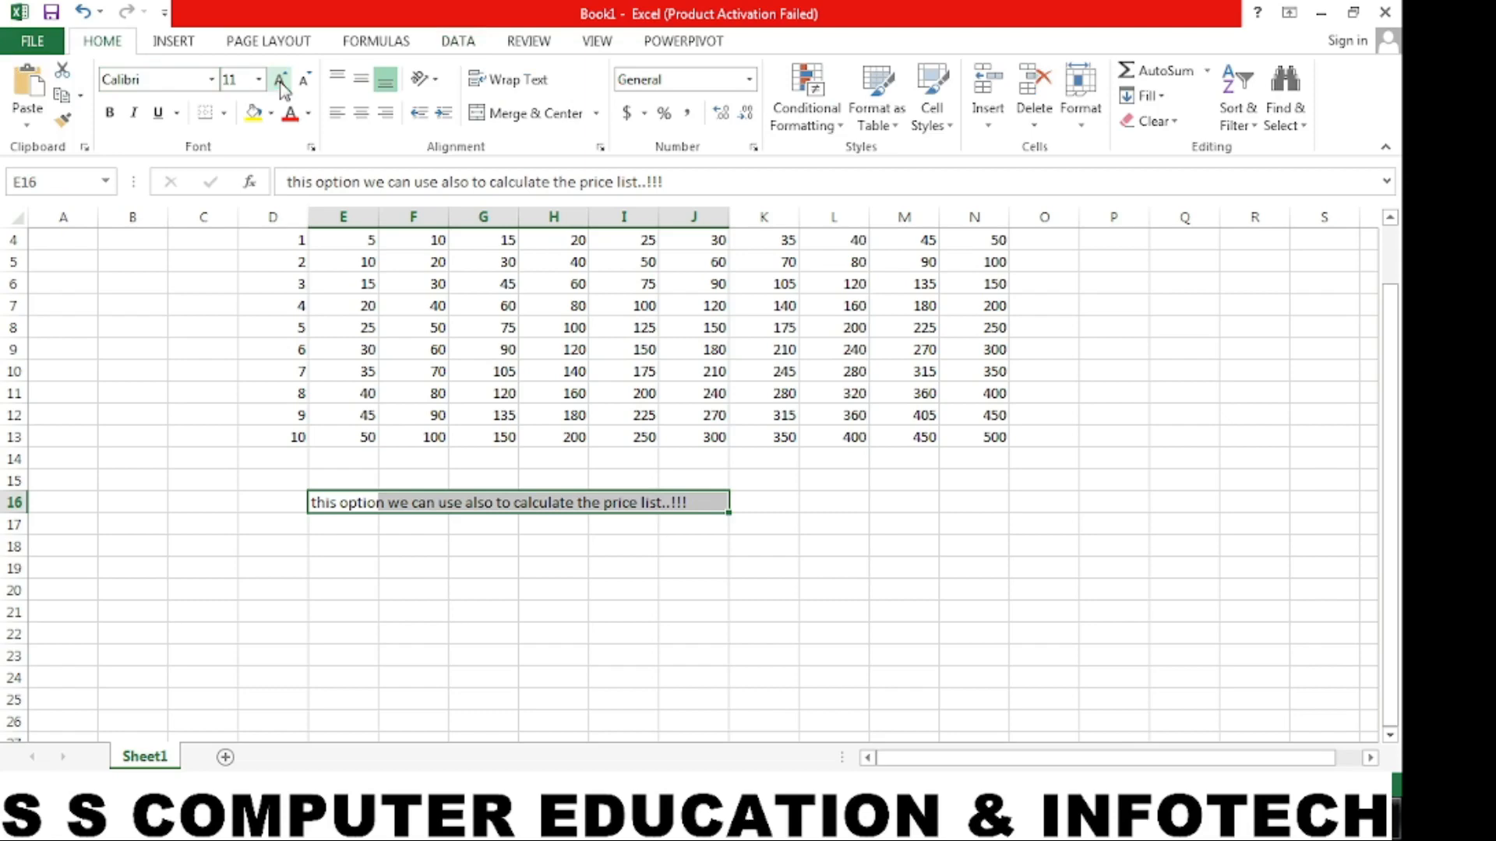
click(281, 83)
click(789, 566)
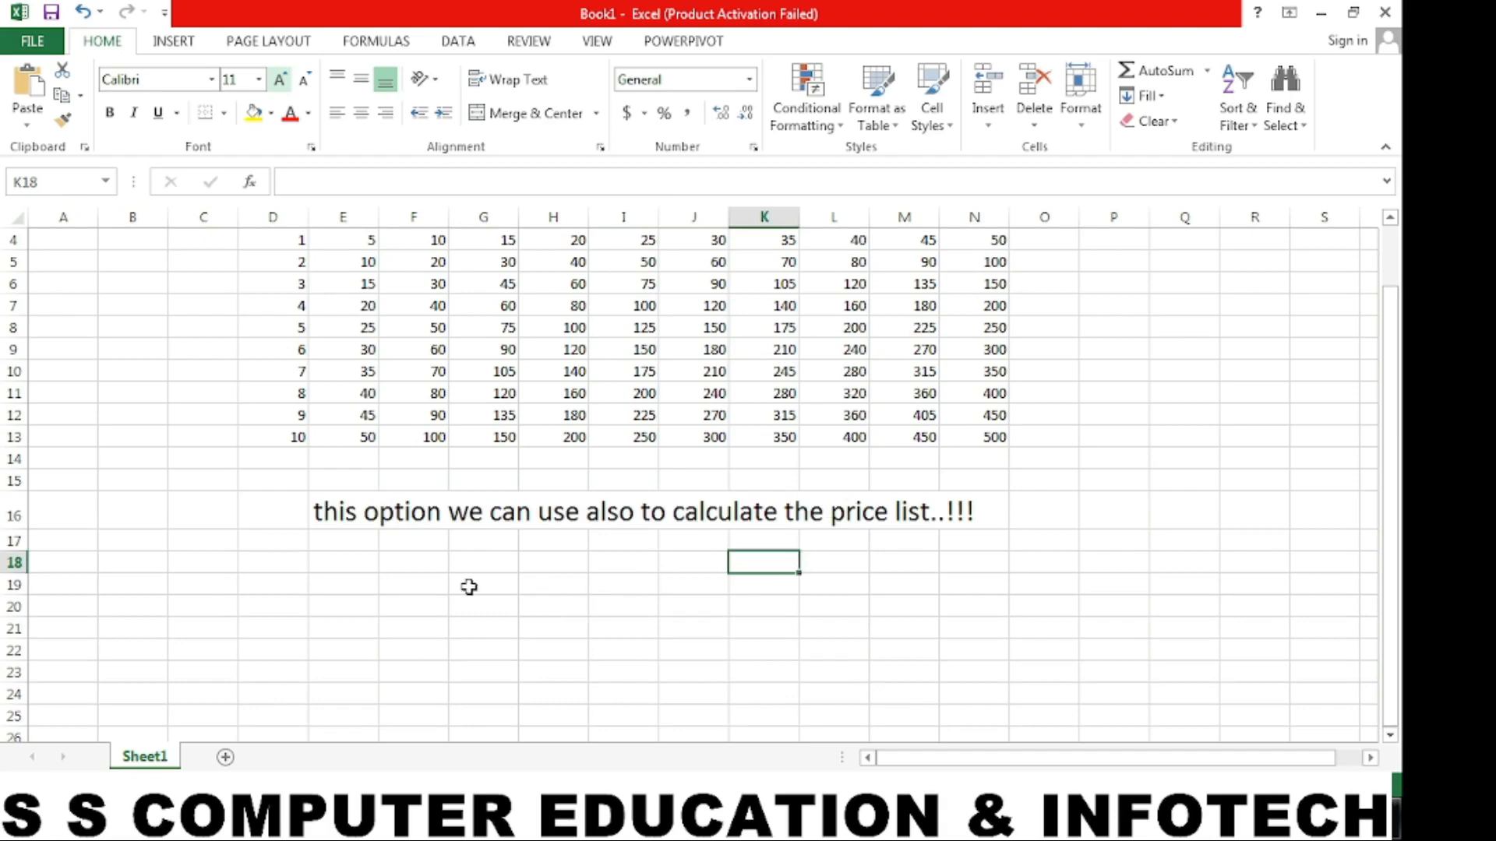
- Merge and center cells F19:P19 to hold a heading beneath the note
drag(420, 584, 1102, 584)
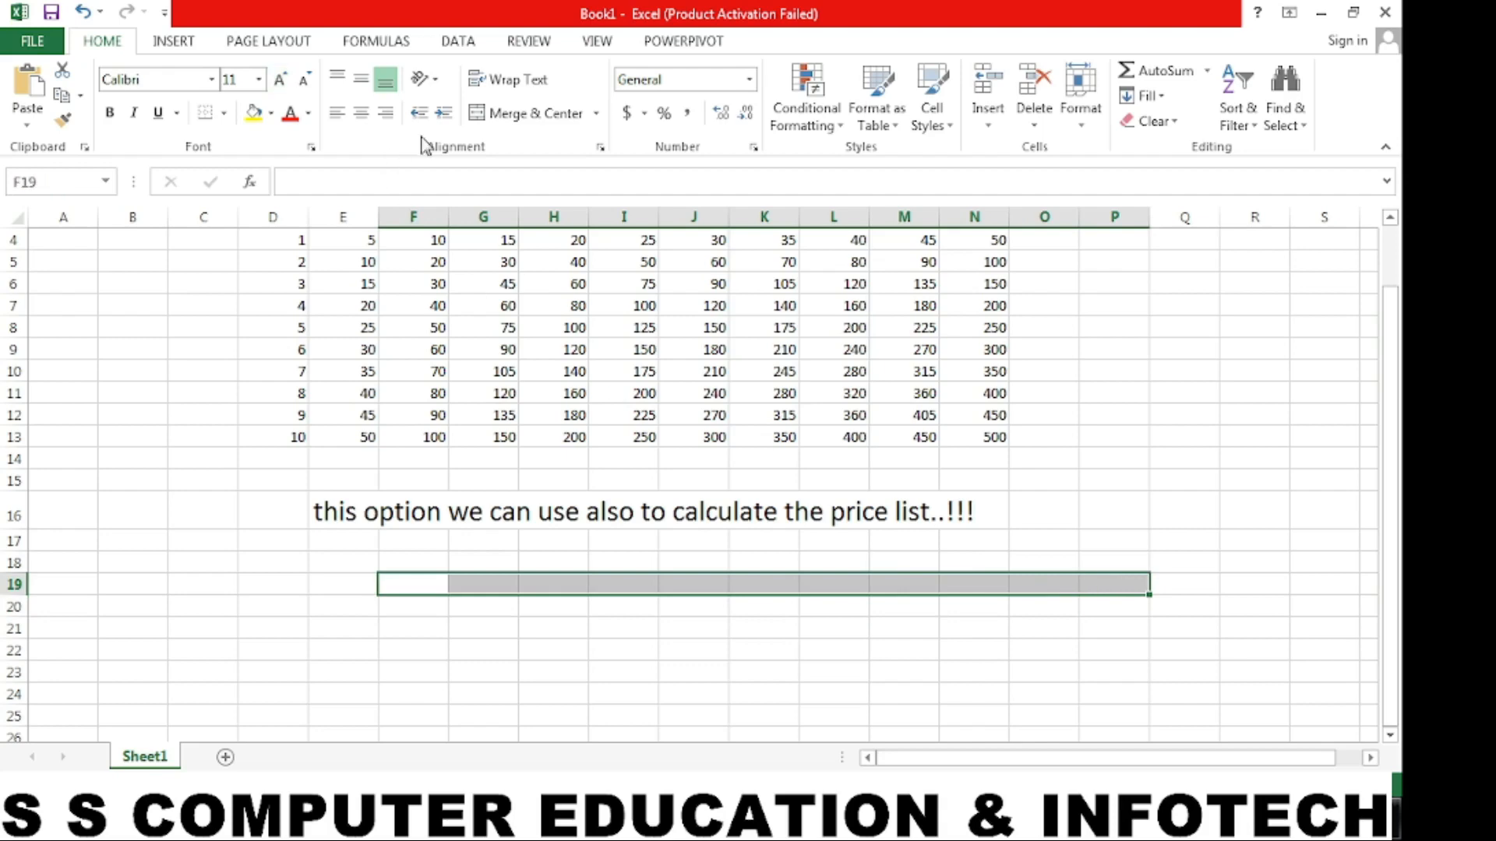
click(514, 115)
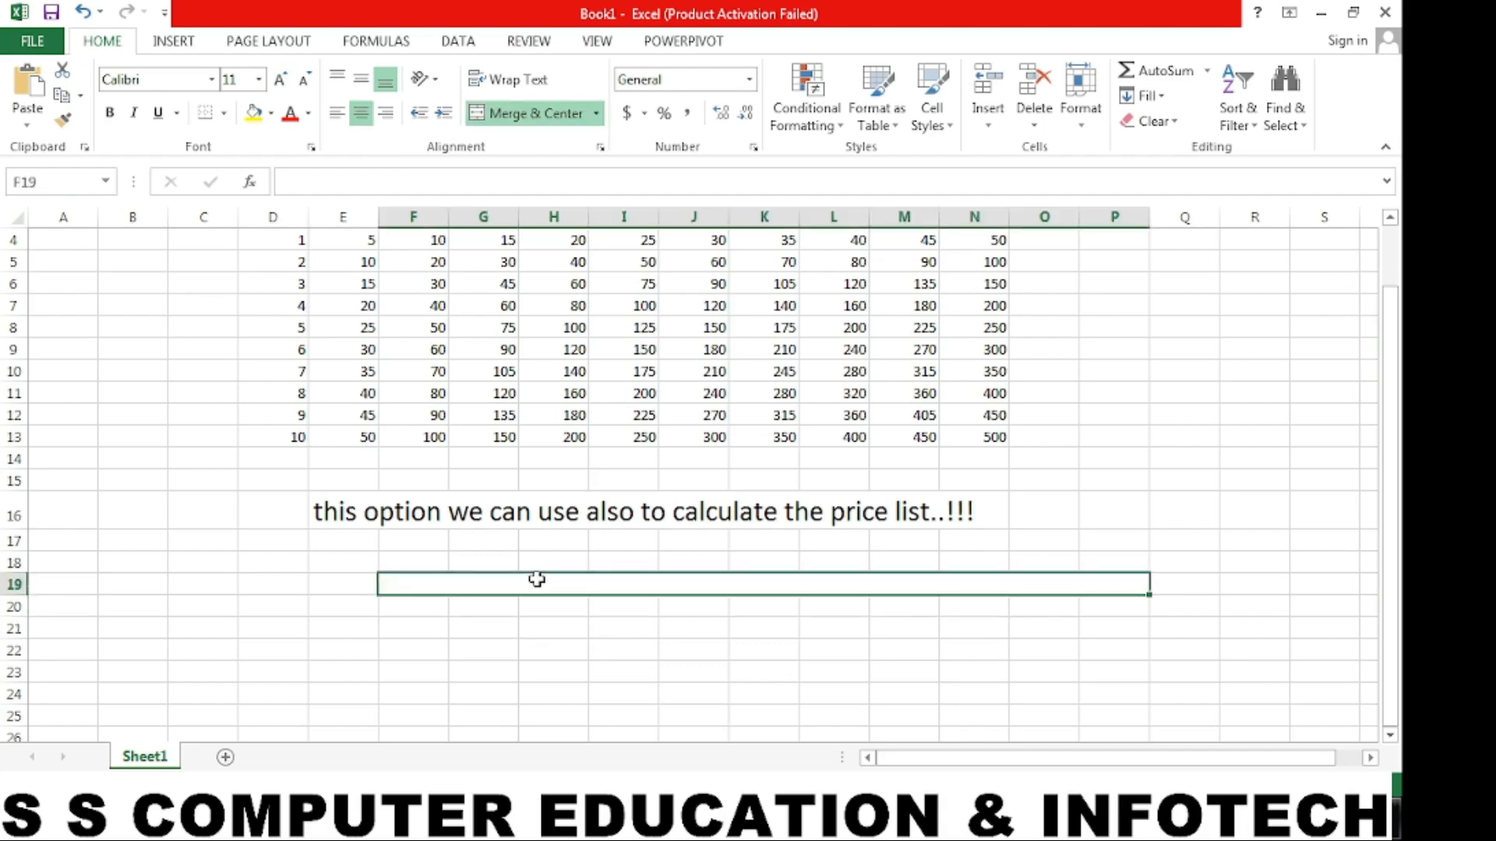
text(product)
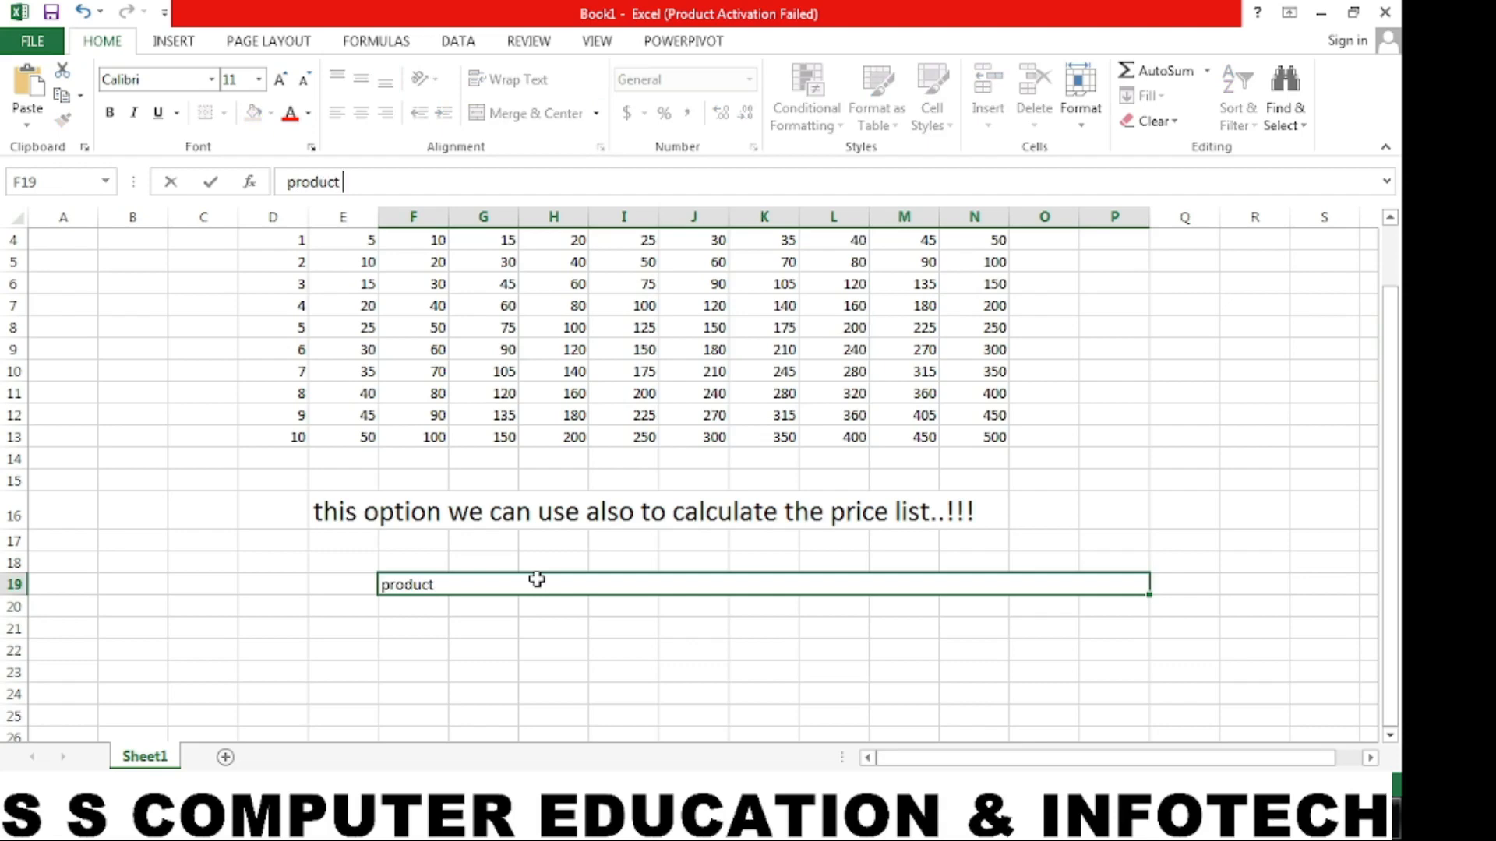
key(Escape)
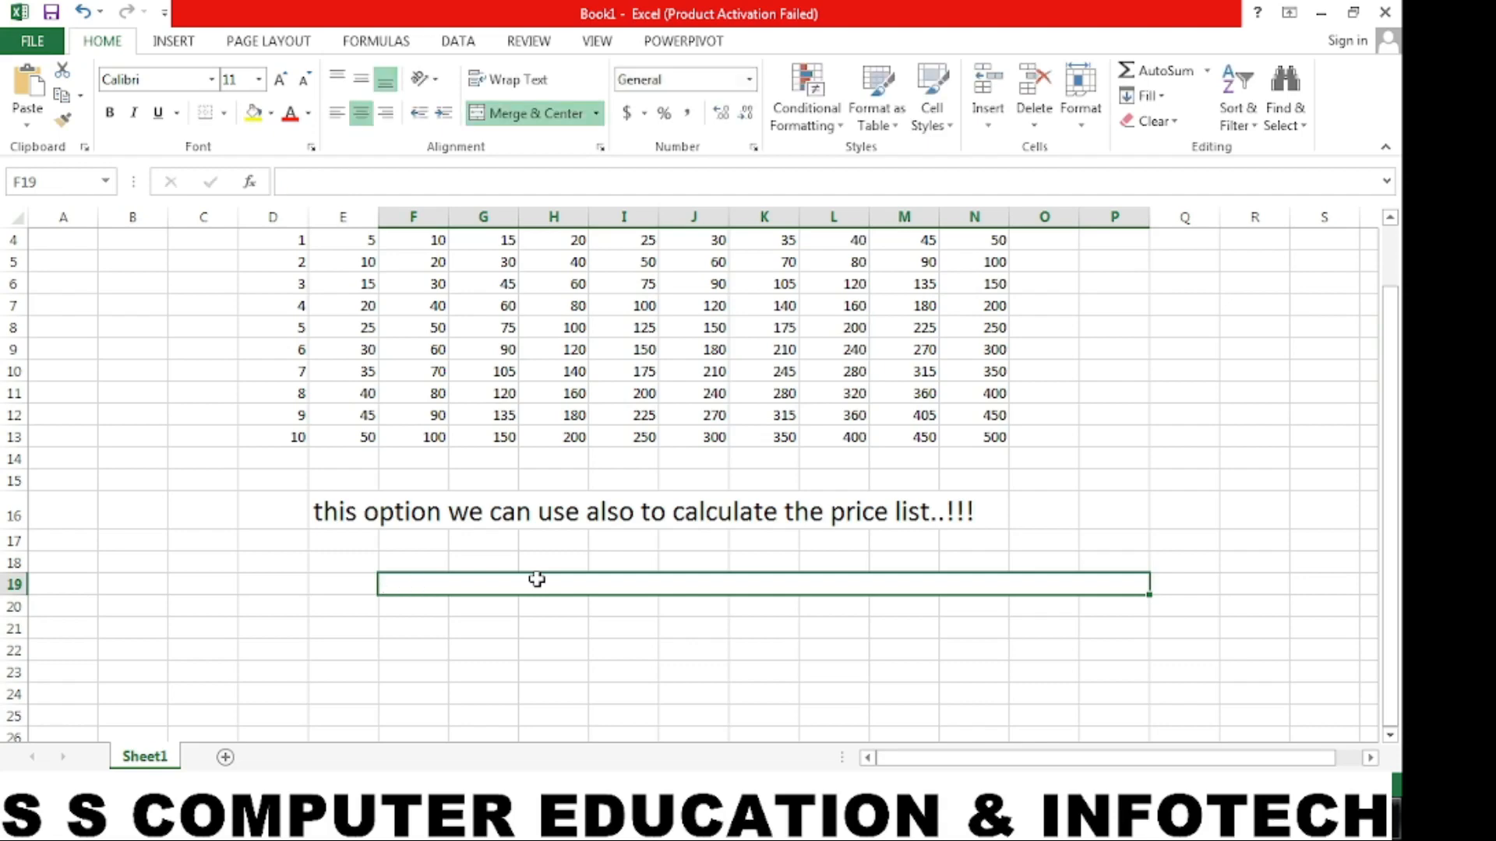
- Enter the heading PRODUCT IN QUANTITY in the merged cell F19
text(PROD)
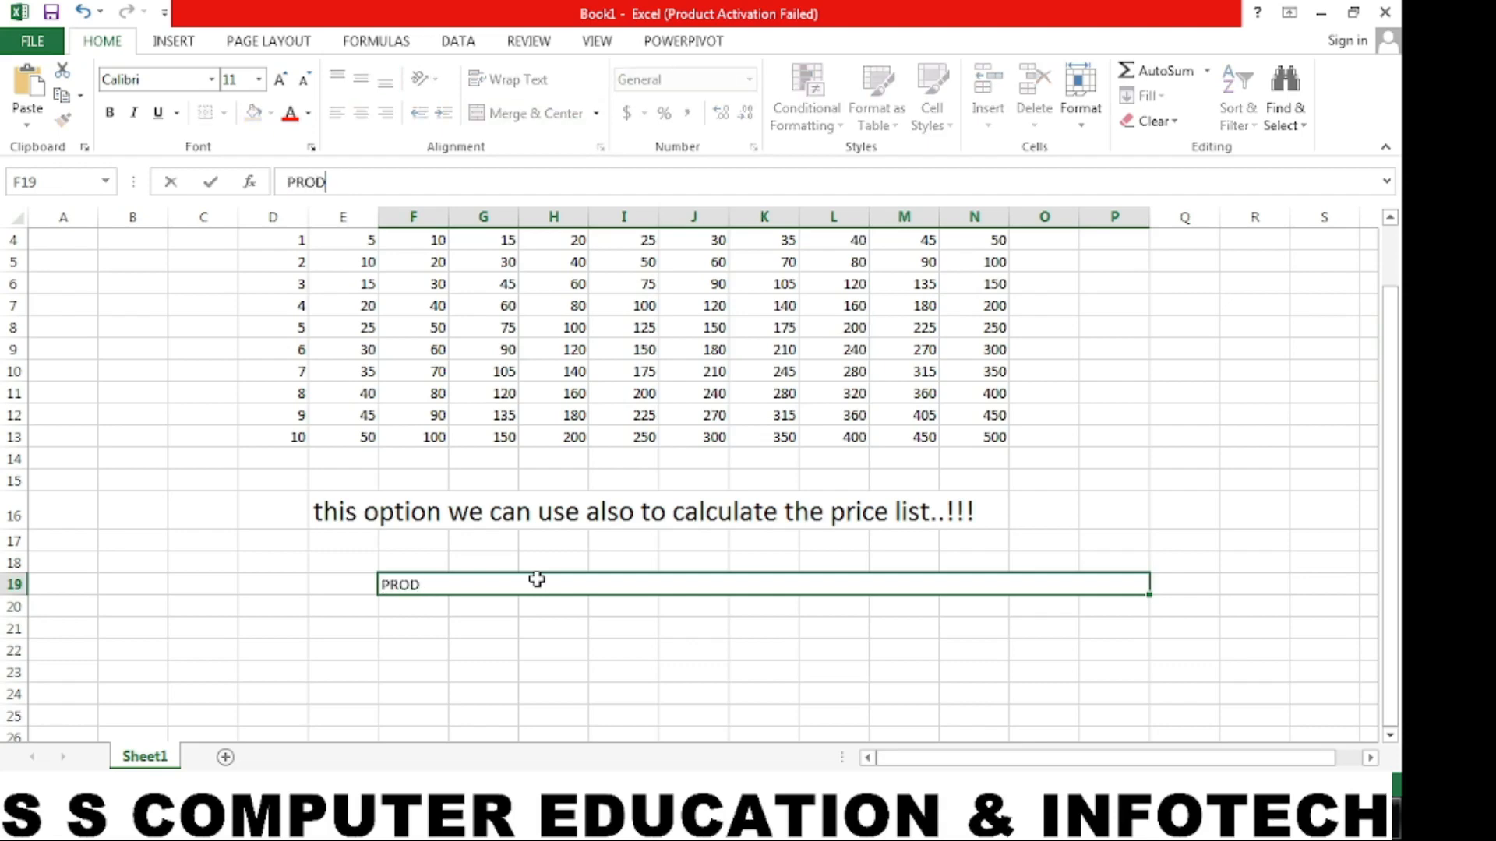
text(UCT IN QUAN)
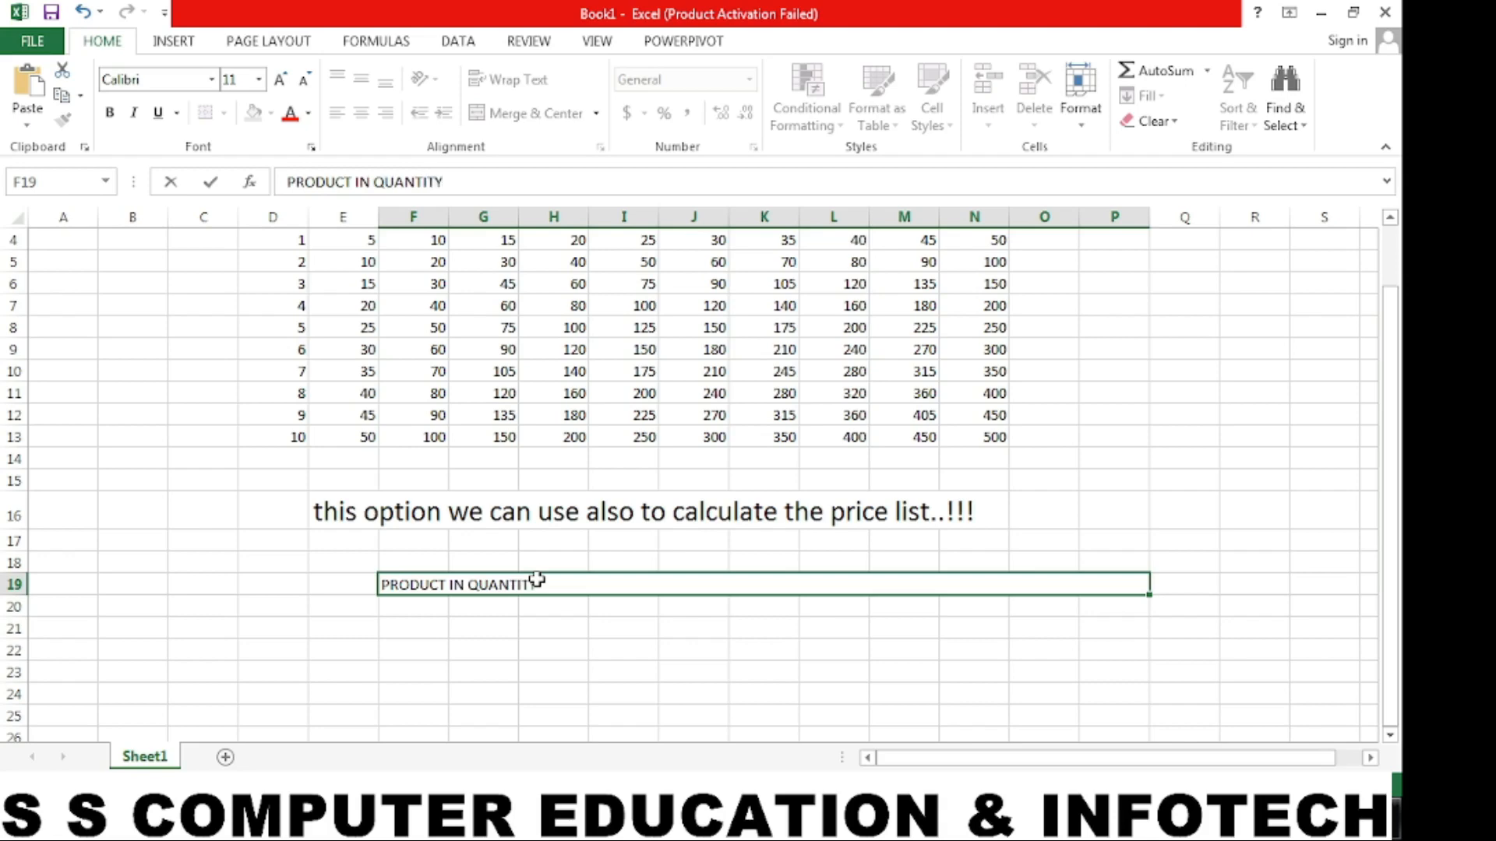
text(TITY)
key(Return)
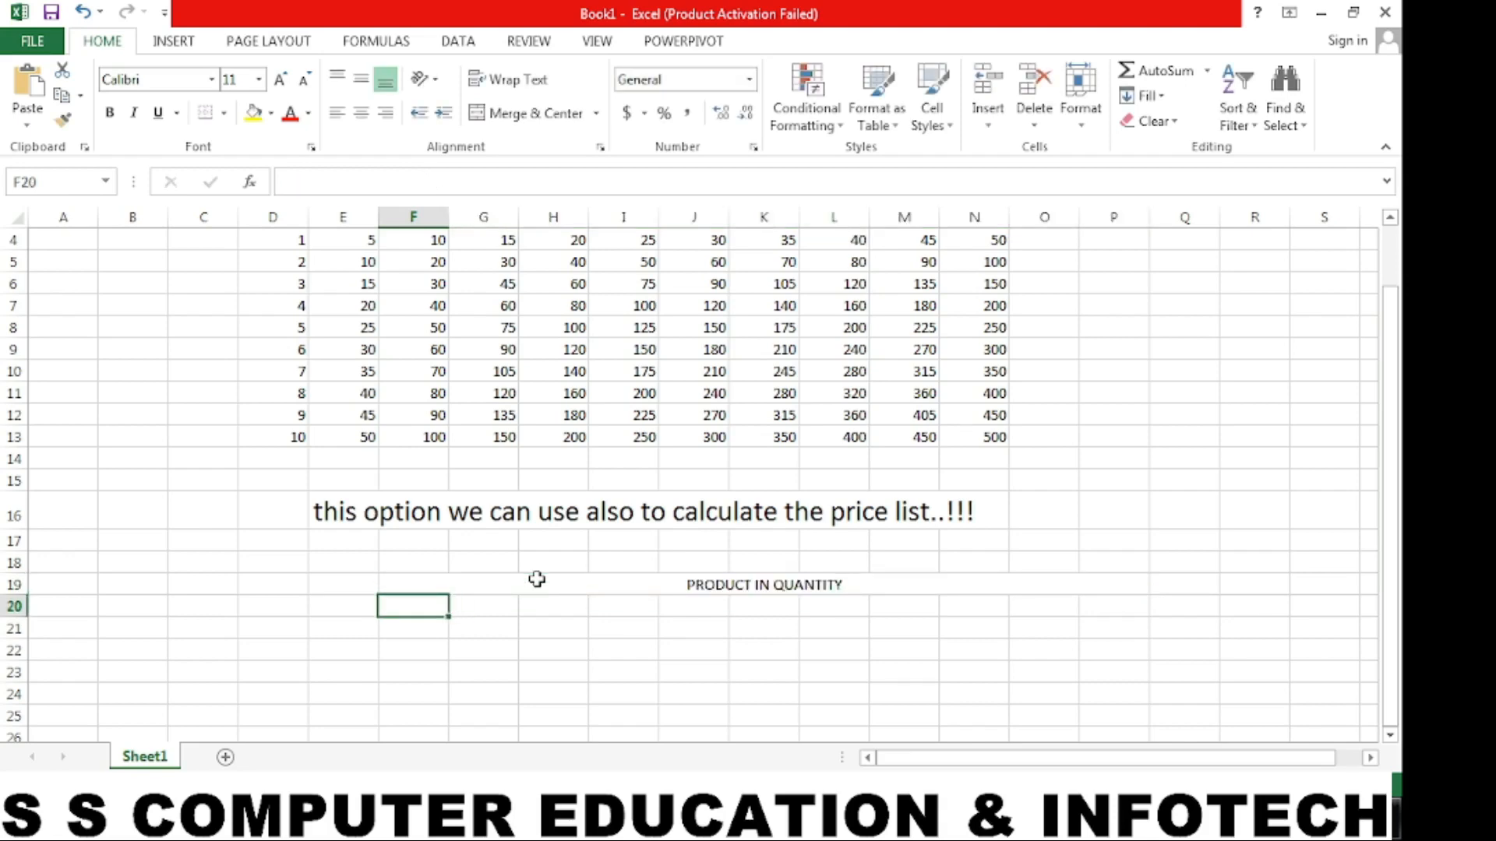
- Enter the quantities 1 through 12 across row 20, from F20 to Q20
text(1)
key(Tab)
text(2)
key(Tab)
text(3)
key(Tab)
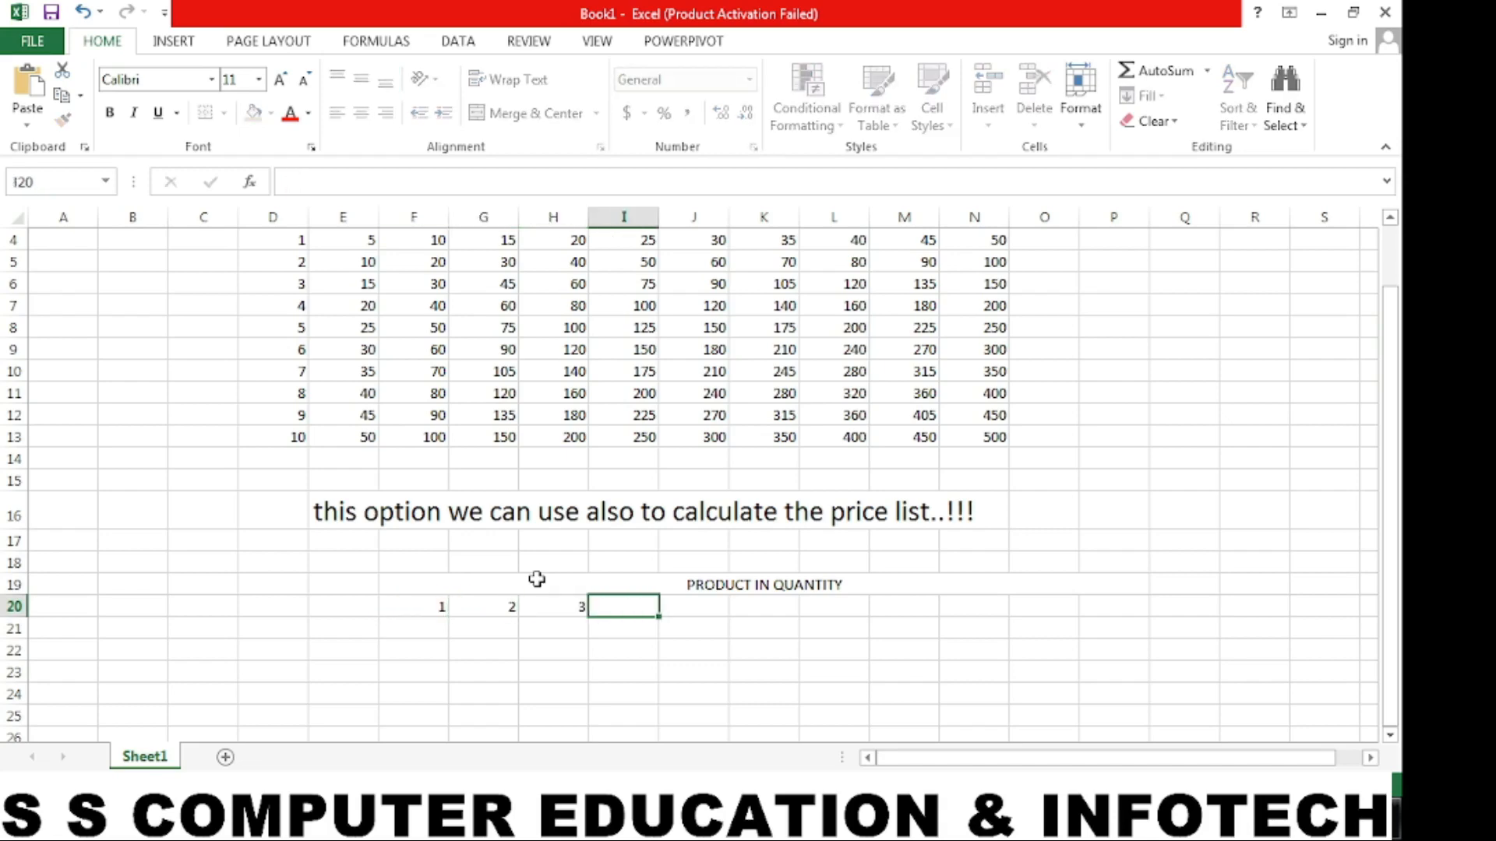
text(4)
key(Tab)
text(5)
key(Tab)
text(6)
key(Tab)
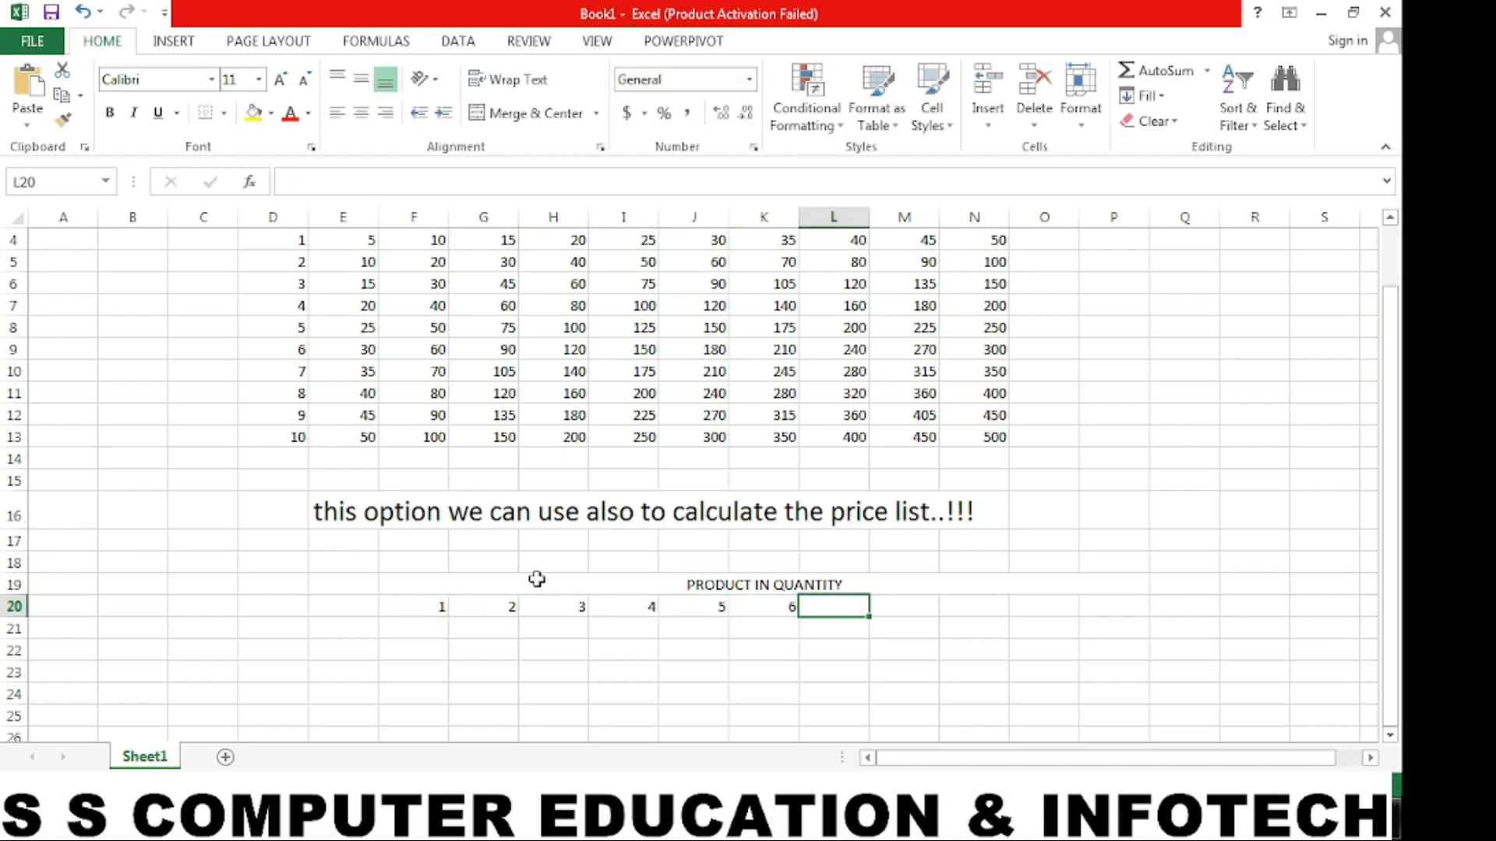
text(7)
key(Tab)
text(8)
key(Tab)
text(9)
key(Tab)
text(1)
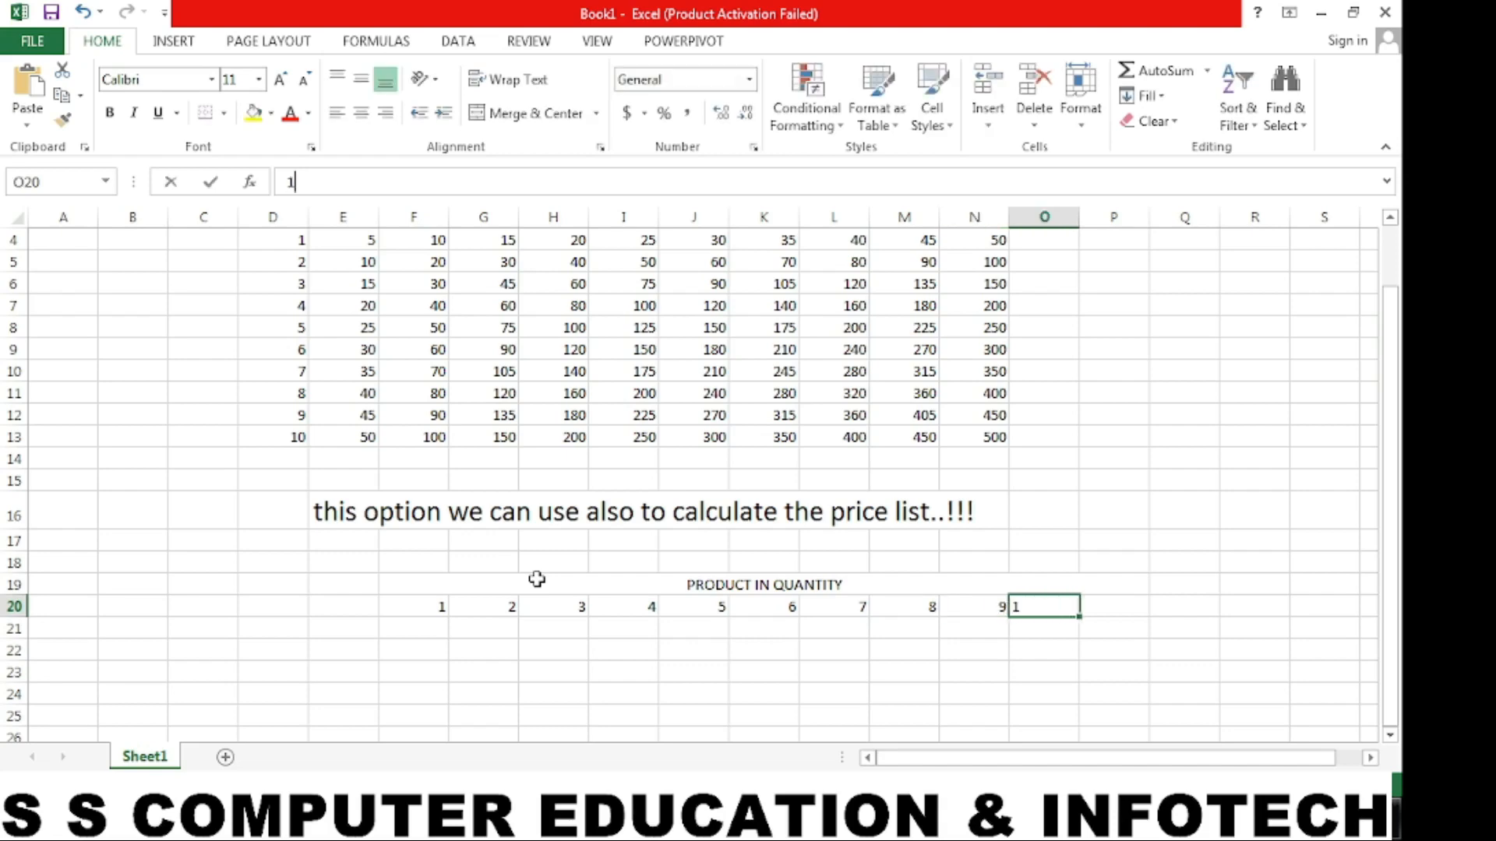
text(0)
key(Tab)
text(11)
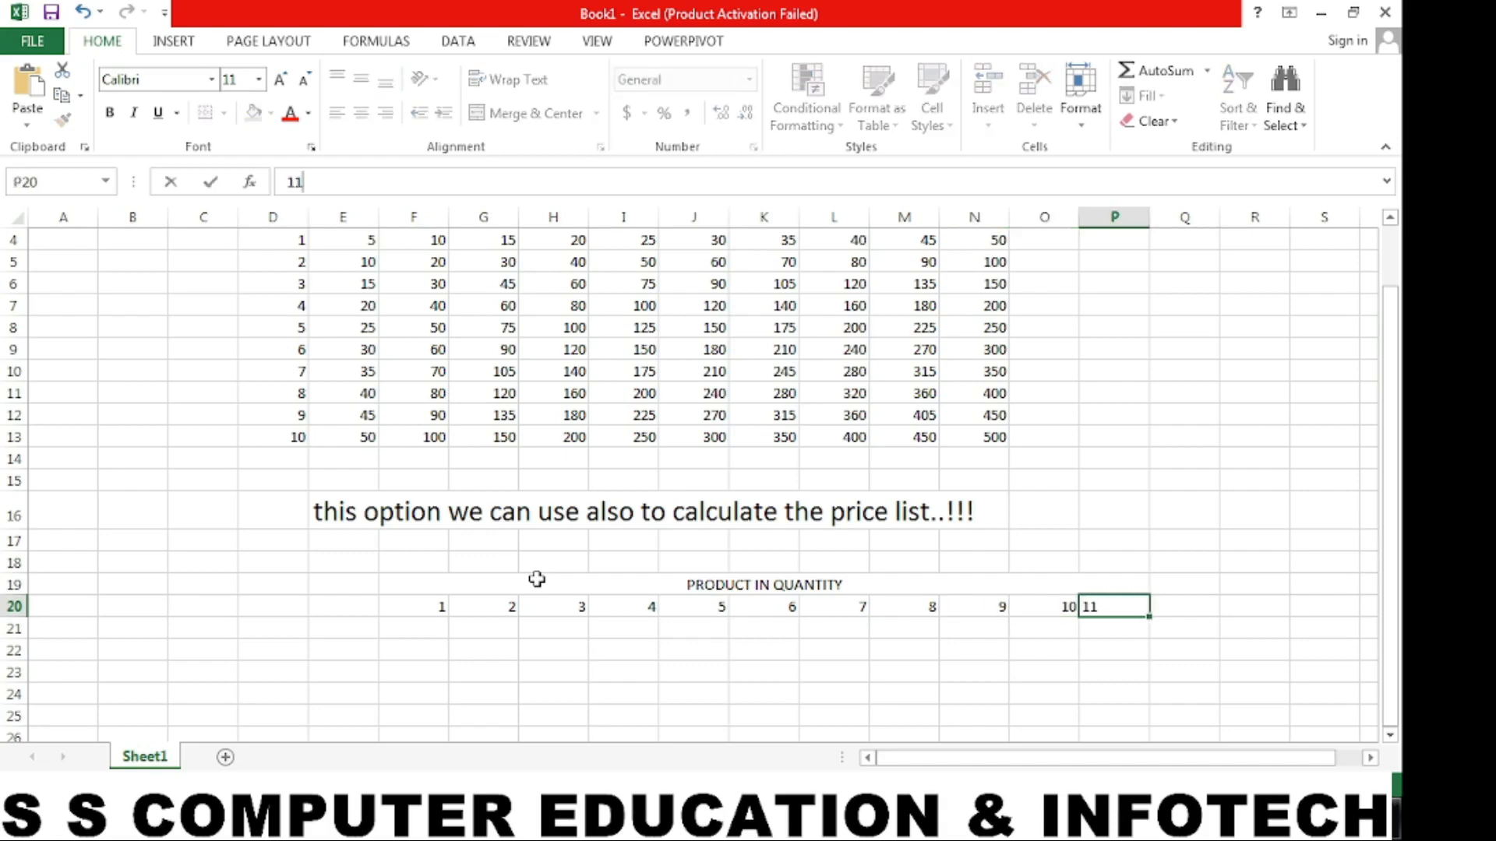
key(Tab)
text(1)
key(Down)
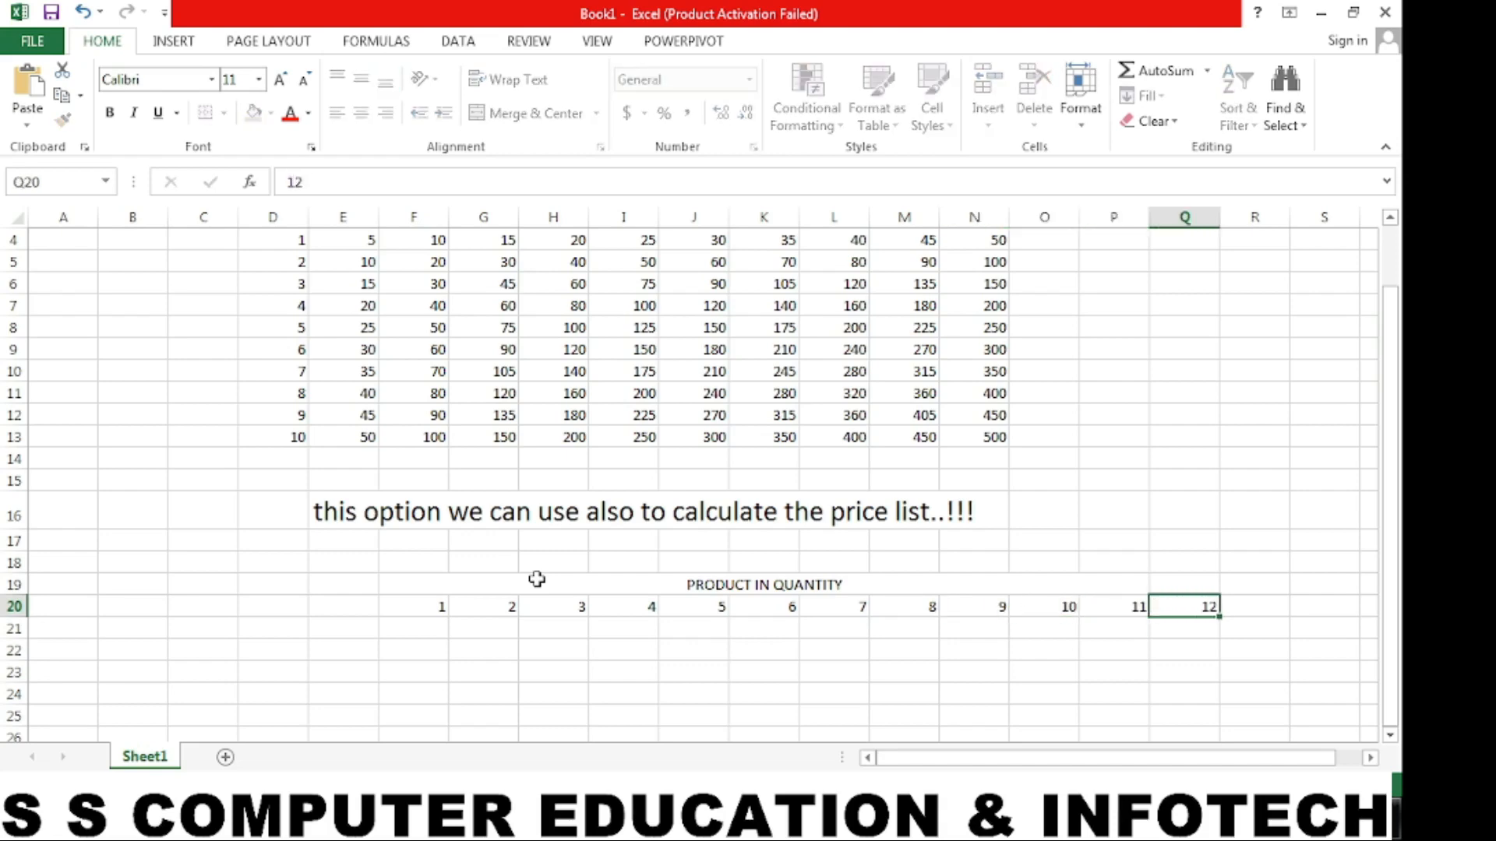
- Merge and center cells D21:D34 and set the merged cell's orientation to Vertical Text
key(Left)
key(Left)
key(Left)
key(Left)
key(Left)
key(Left)
key(Left)
key(Left)
key(Left)
key(Left)
key(Left)
key(Left)
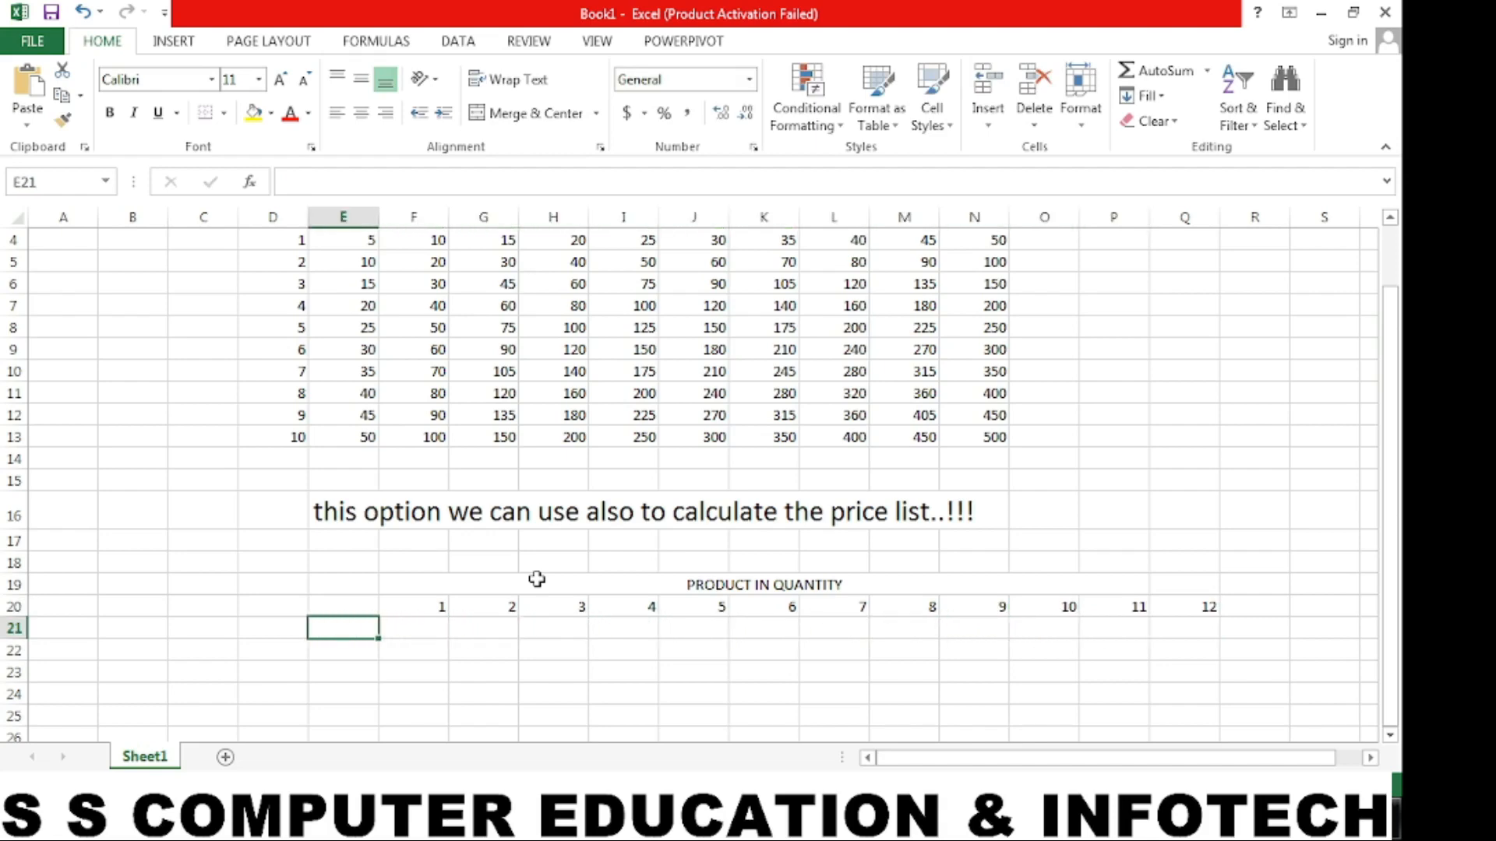
drag(273, 628, 273, 749)
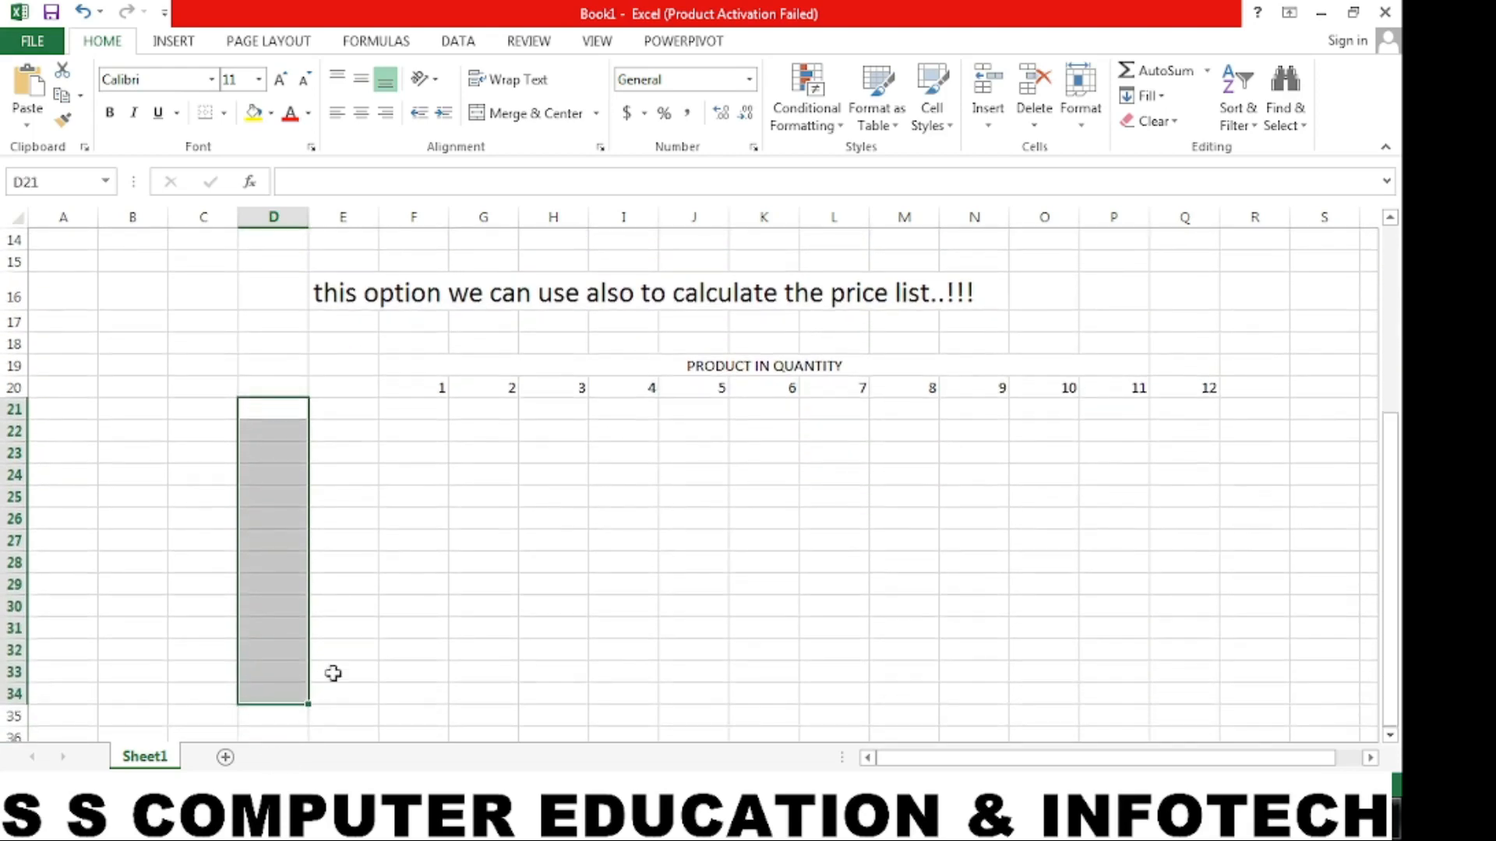
click(528, 123)
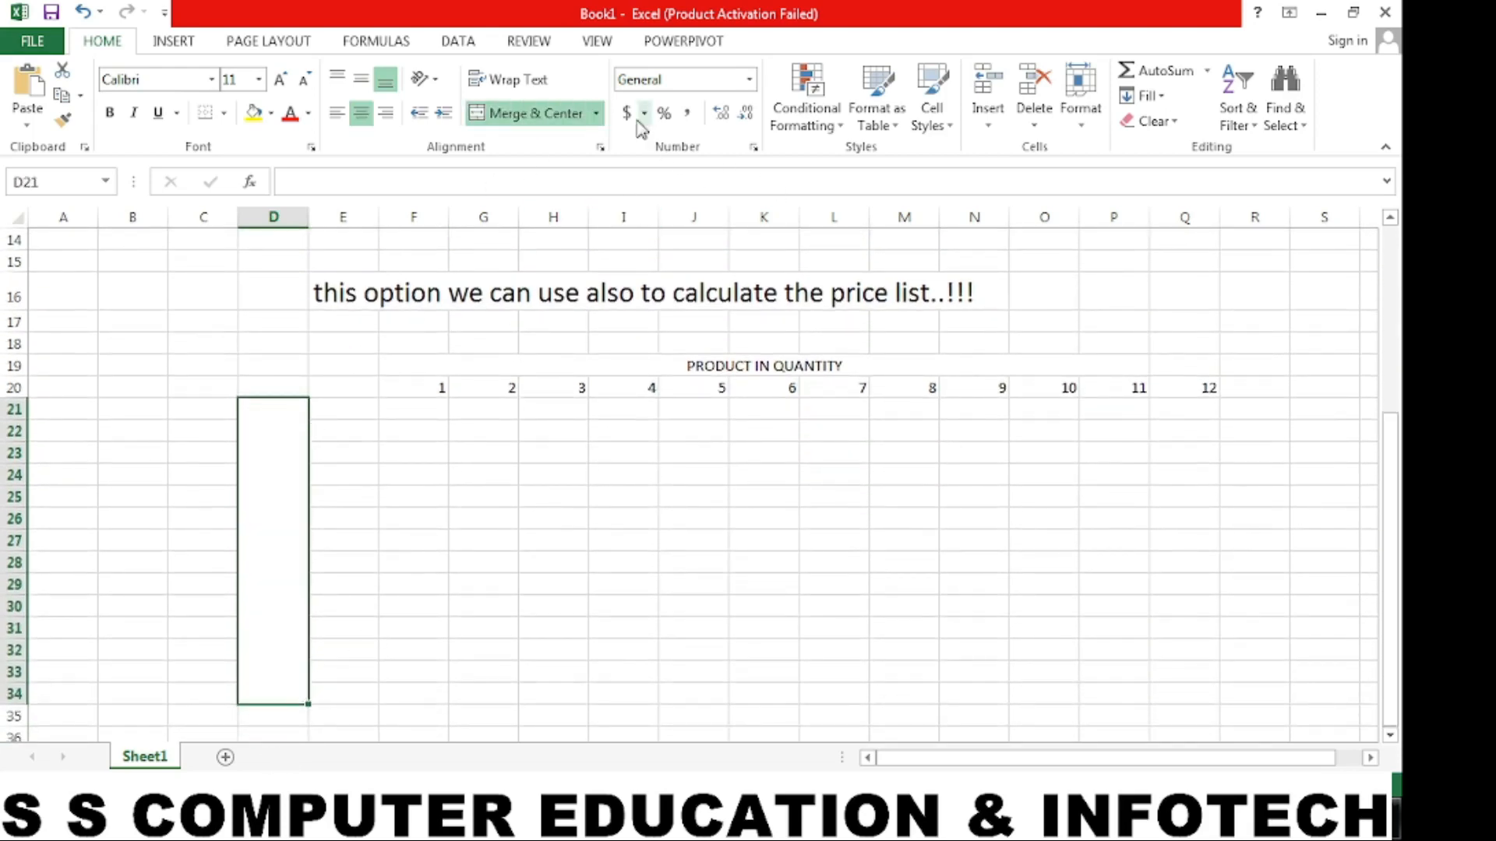
click(426, 78)
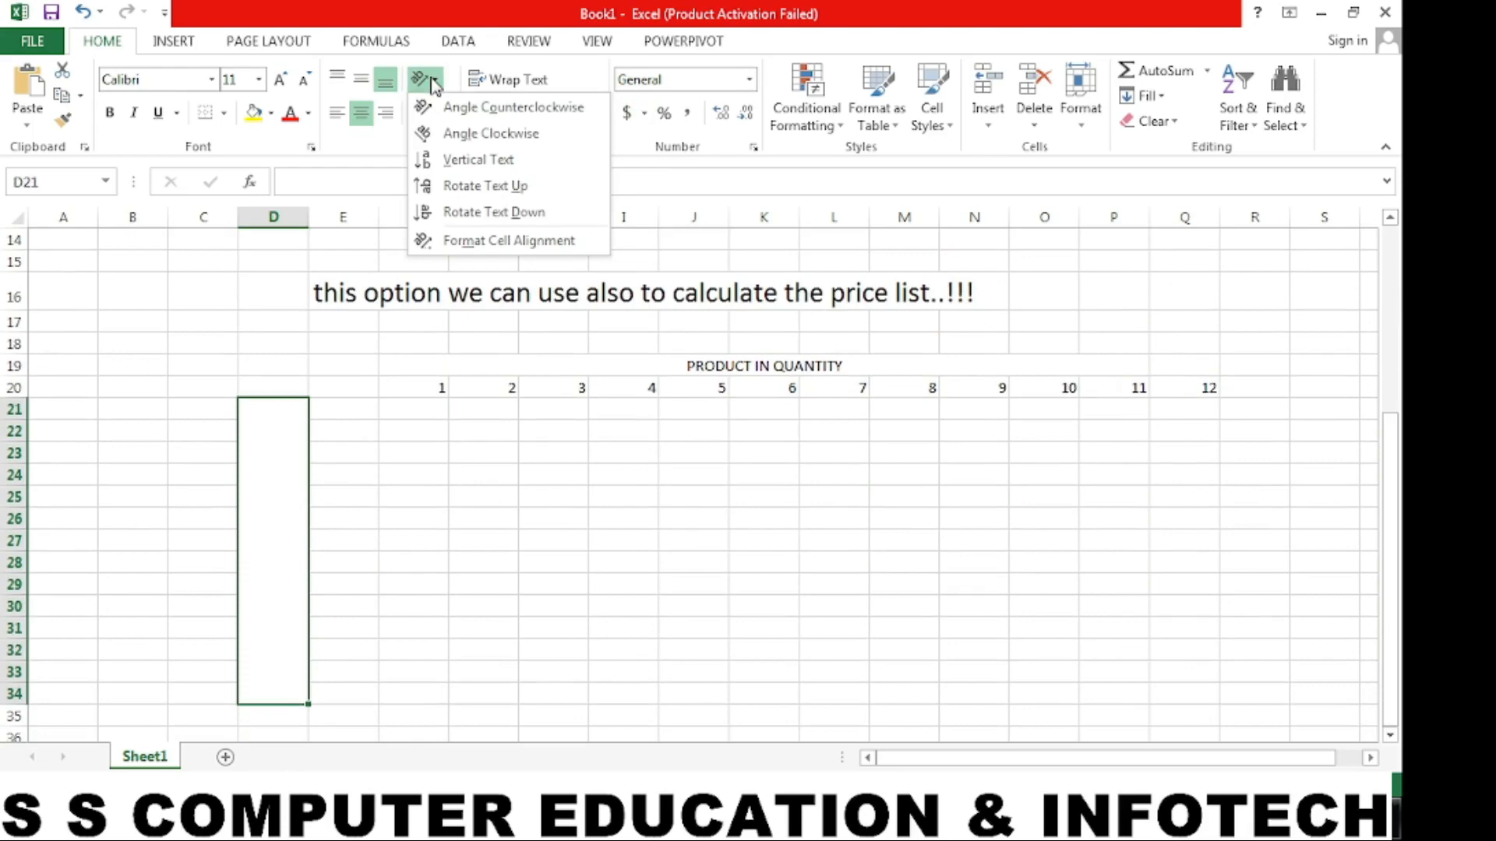
click(460, 169)
click(342, 475)
- Enter the label PRICE FOR PER QUANTITY in the merged vertical cell D21 and select that cell again
click(292, 479)
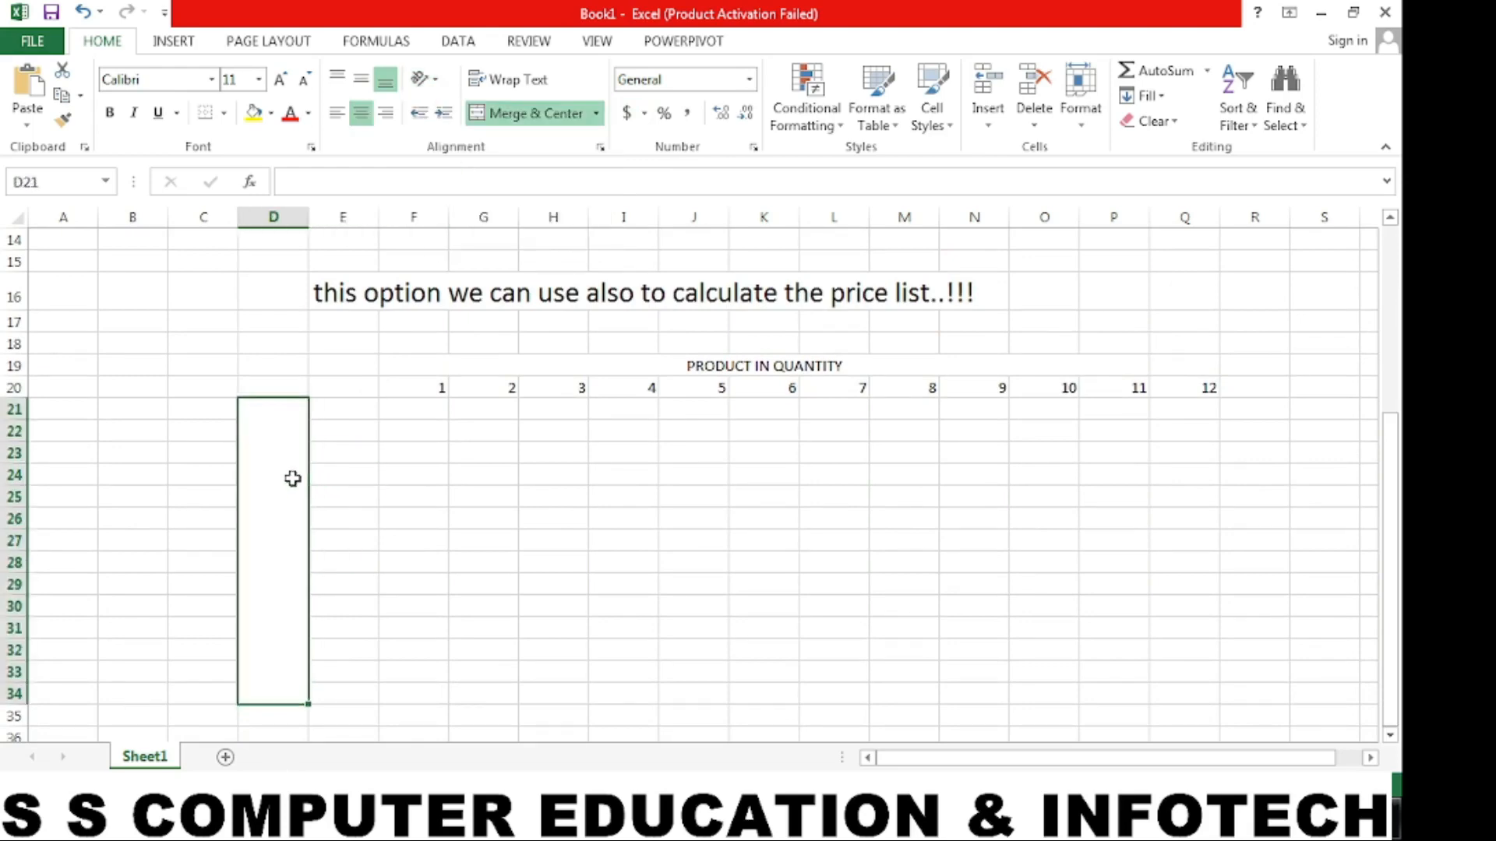
text(PRICE)
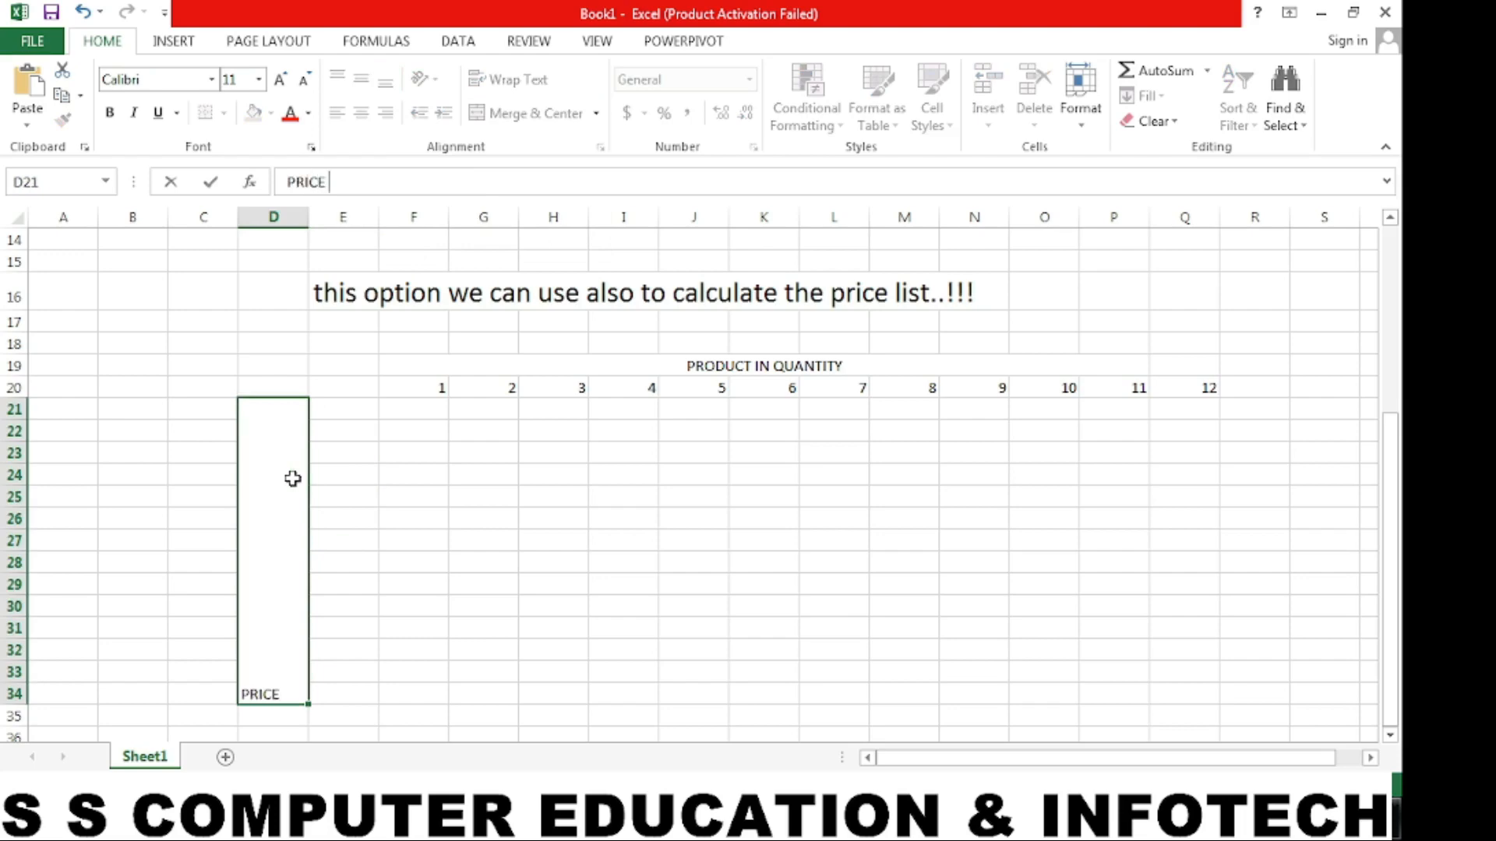
text( FOR PER)
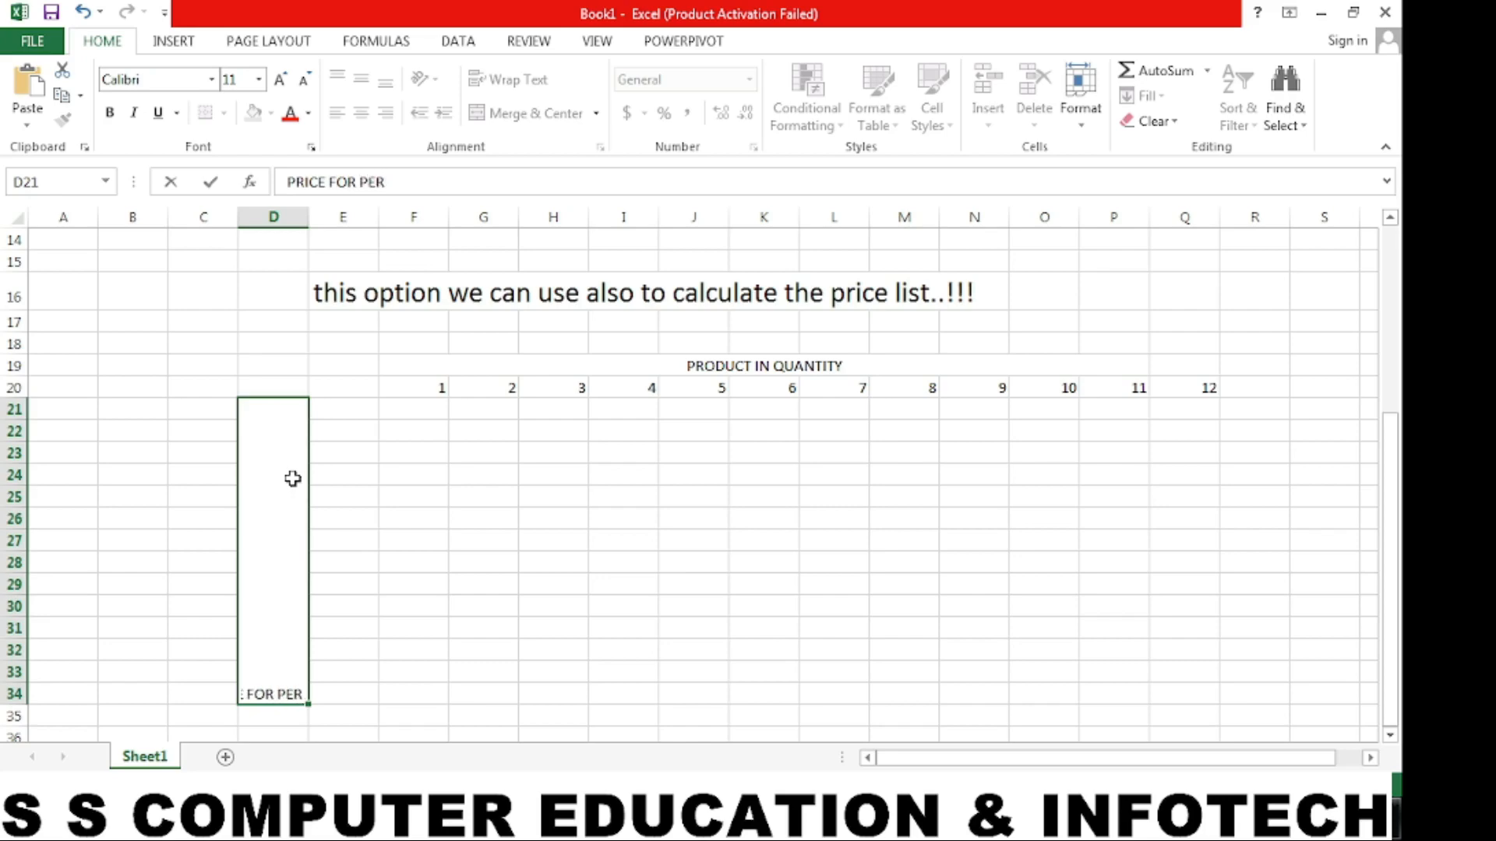
text( QUANTI)
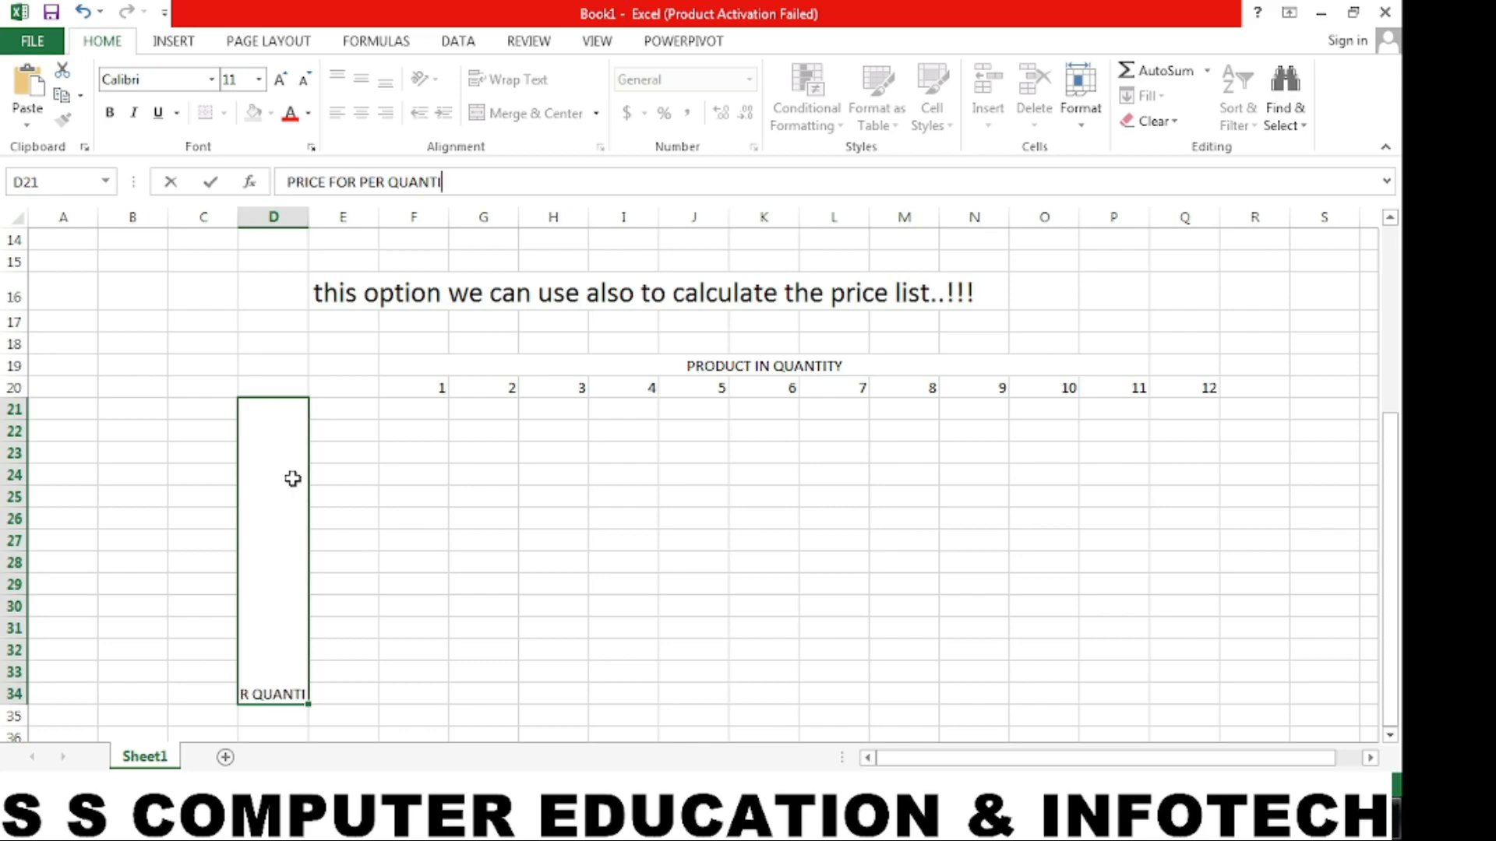
text(TY)
key(Return)
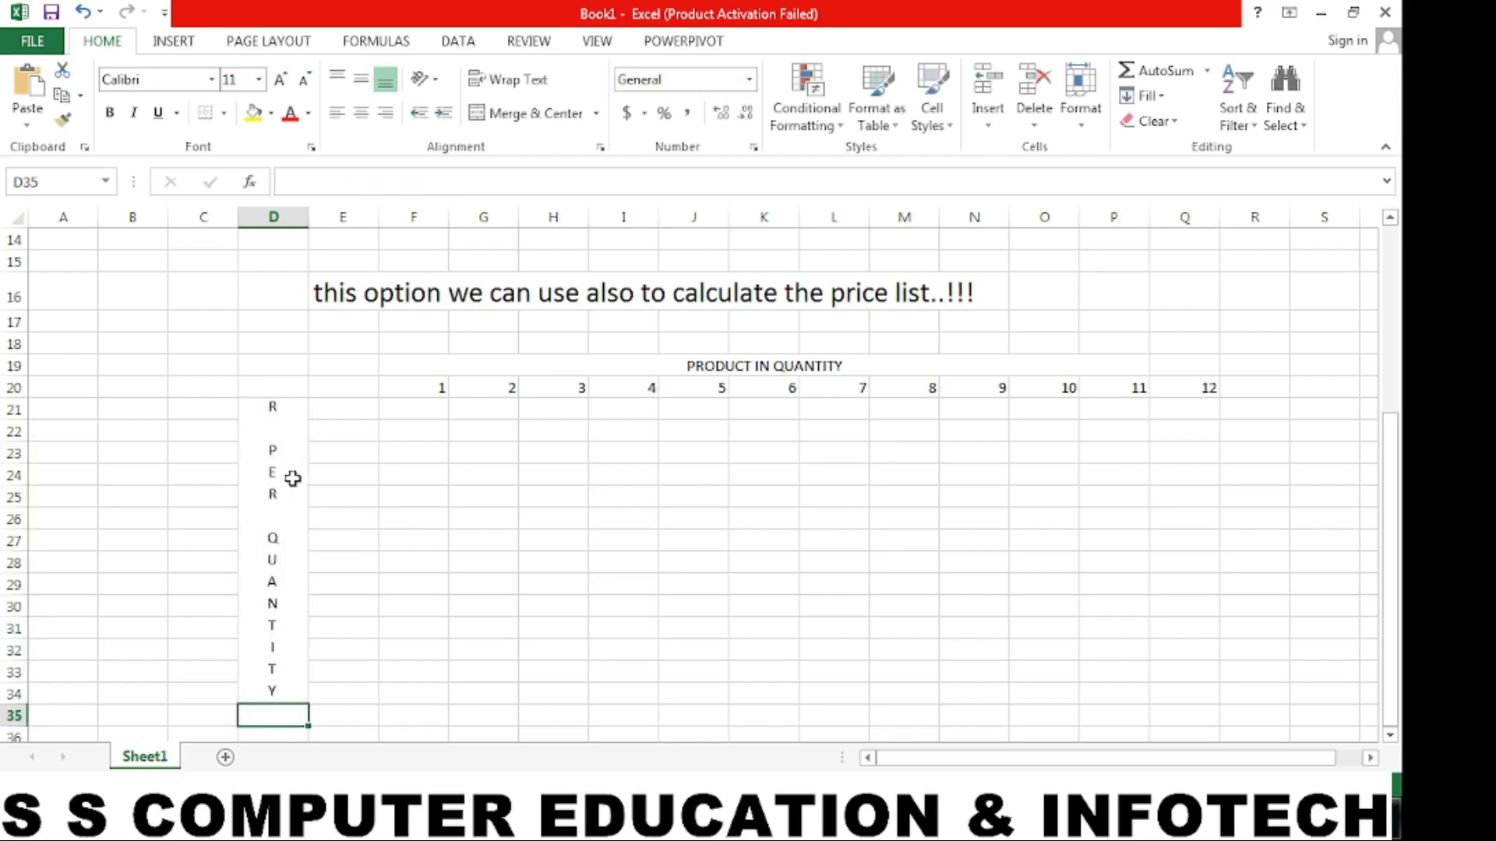
click(274, 475)
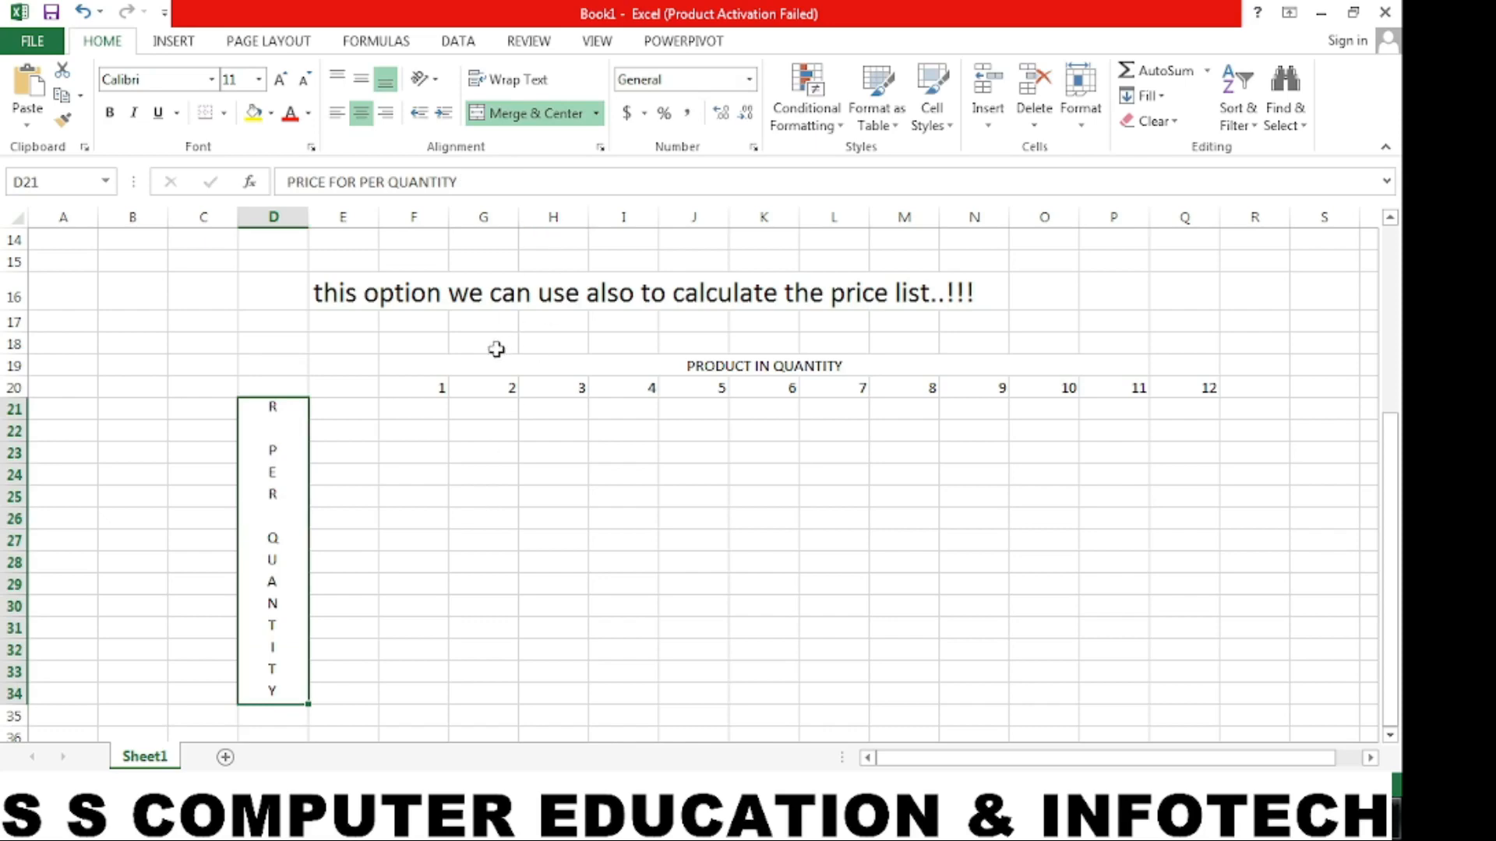
- Middle-align the vertical price label in the merged cell D21
click(363, 77)
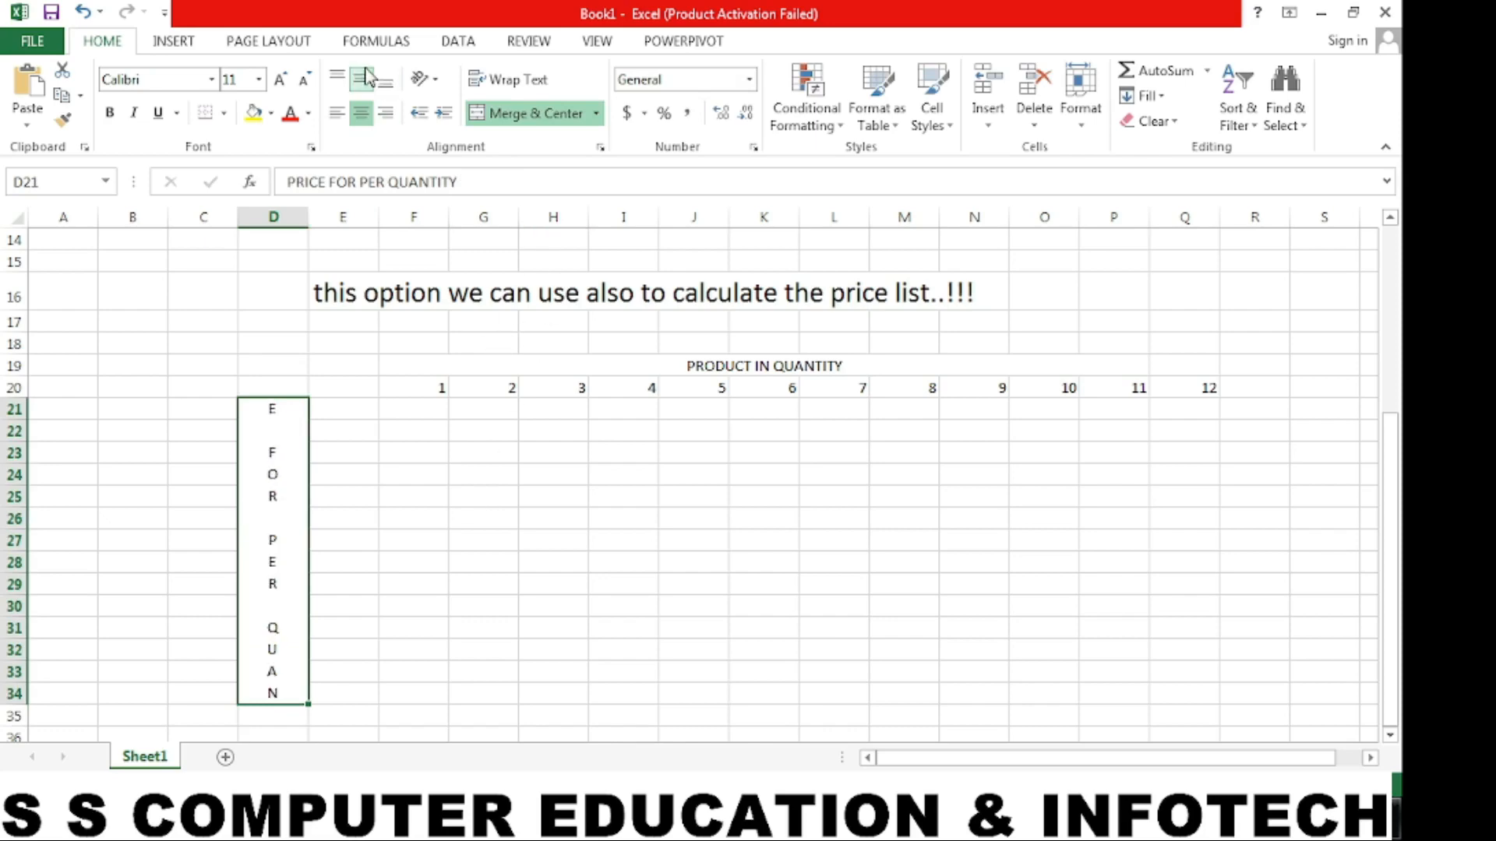
click(416, 412)
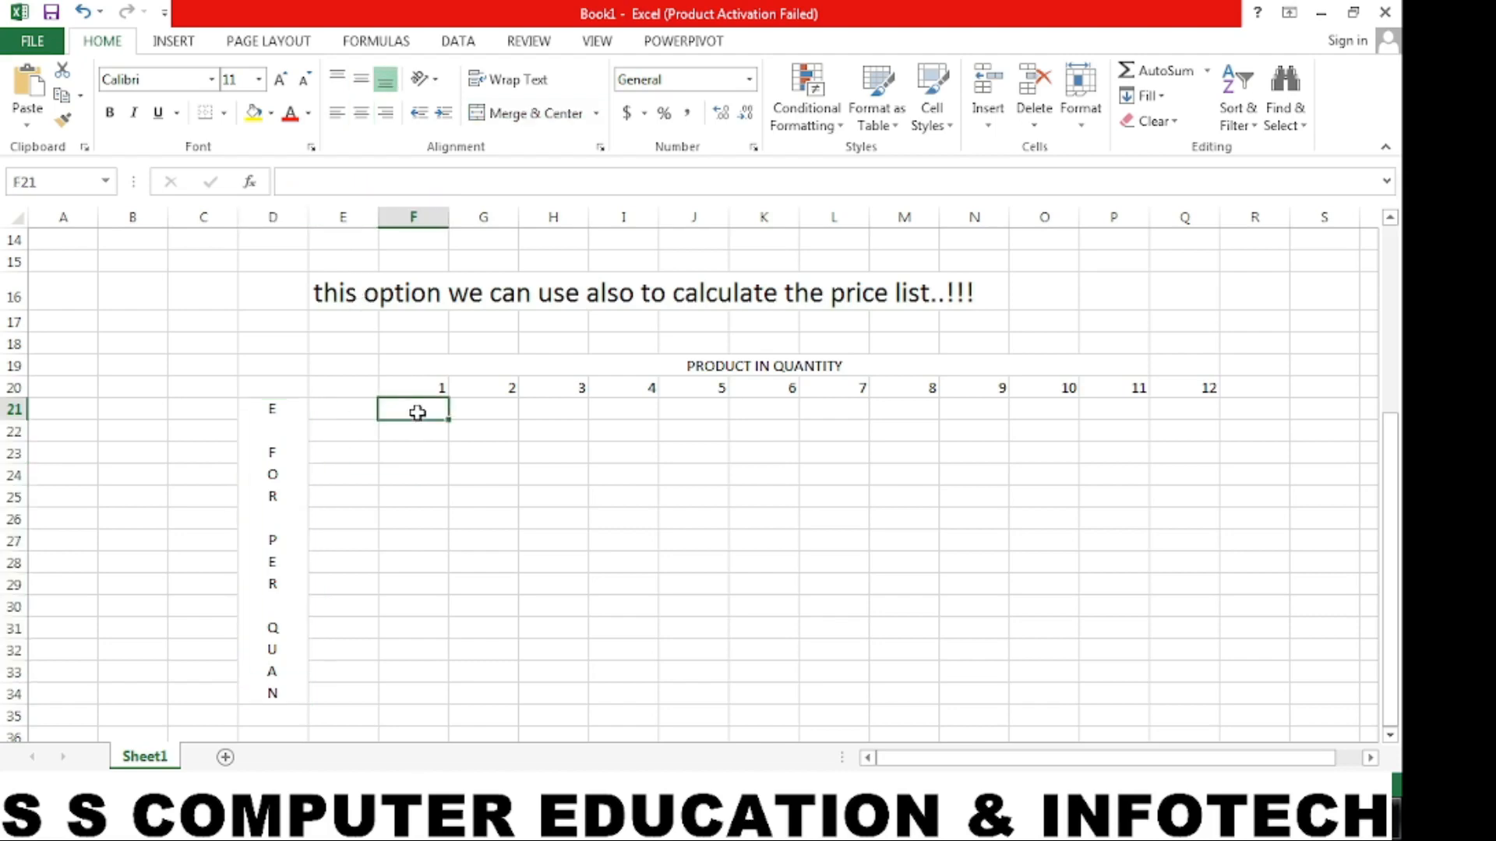
- Enter the prices 15, 18, 21, 28, 35, 39, 45, 48, 56, 68 and 75 down column E, from E21 to E31
click(364, 412)
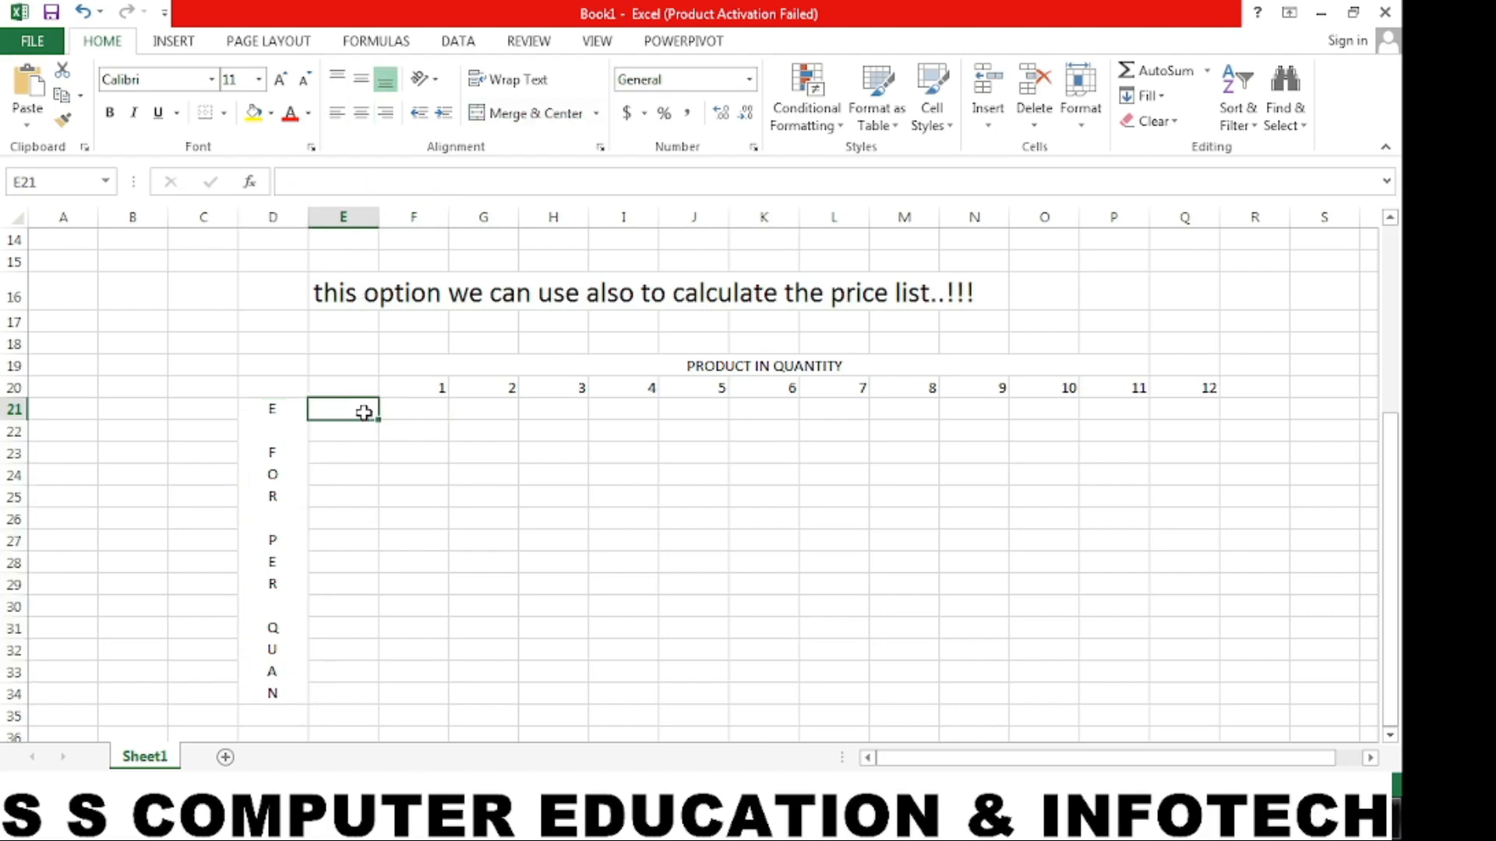
text(5)
key(Return)
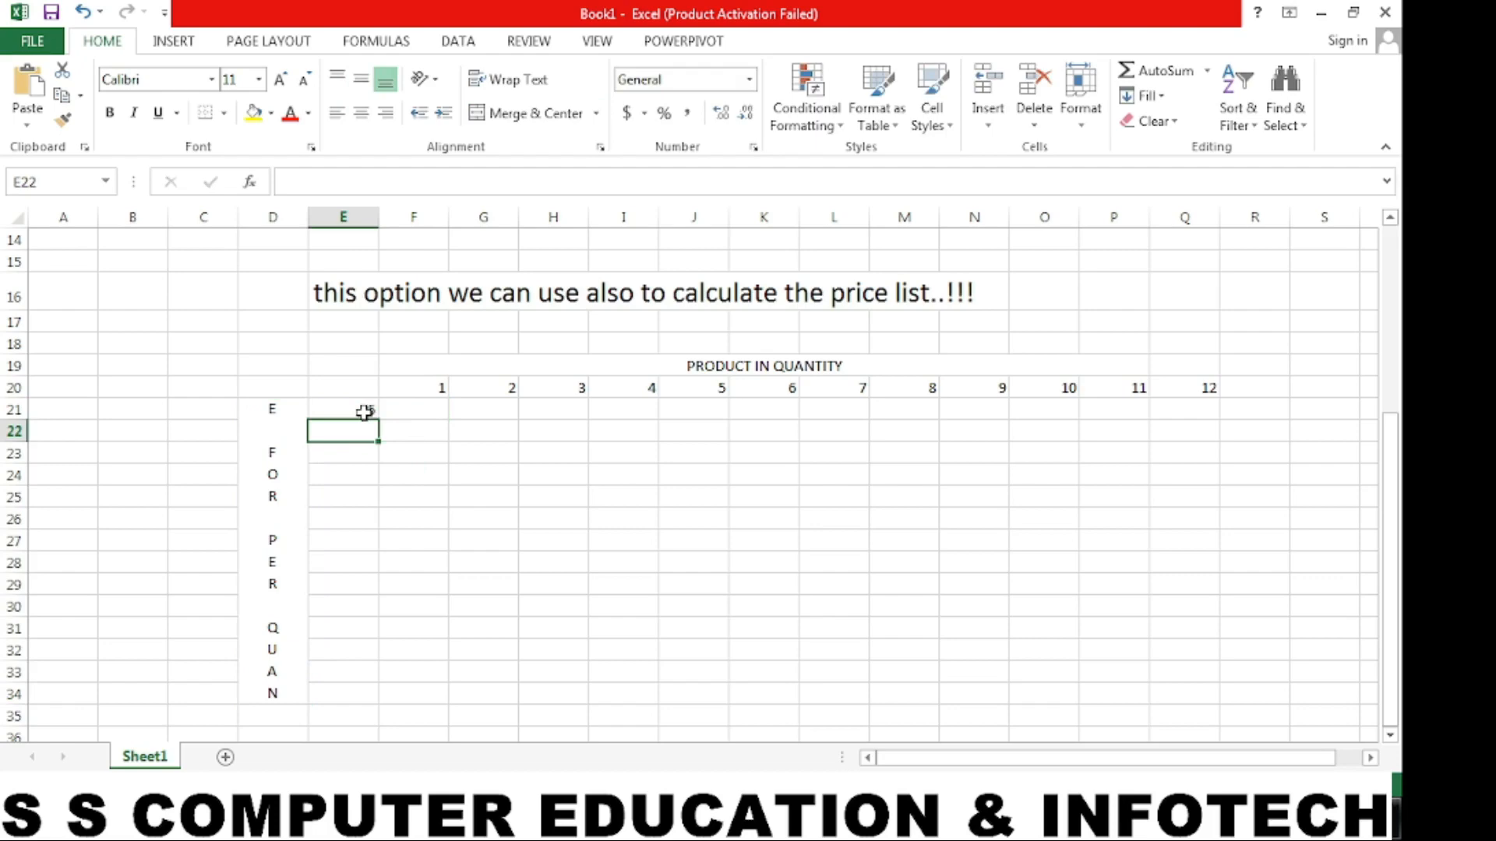
text(18)
key(Return)
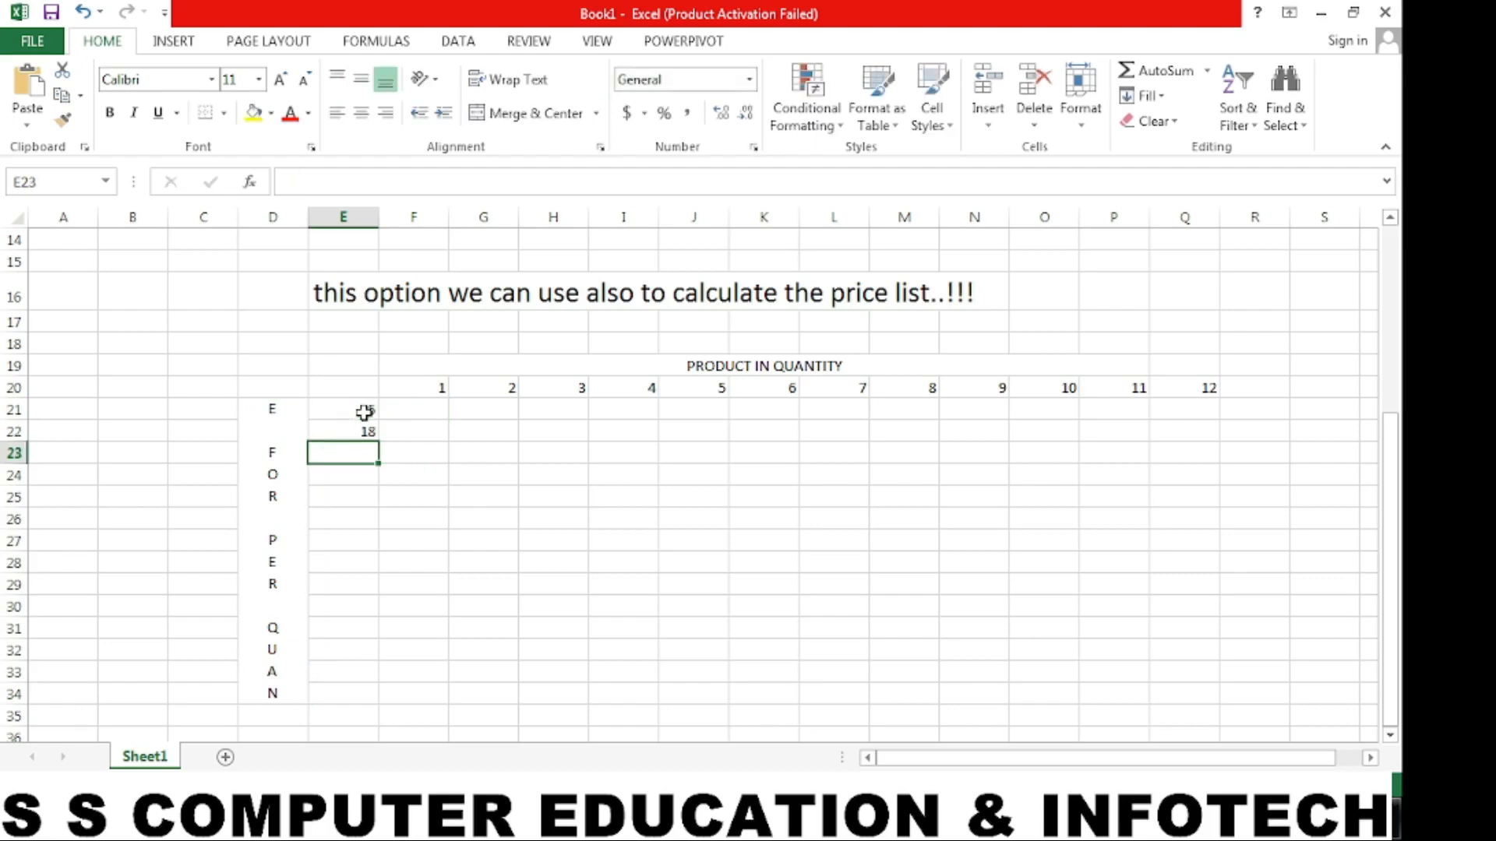
text(21)
key(Return)
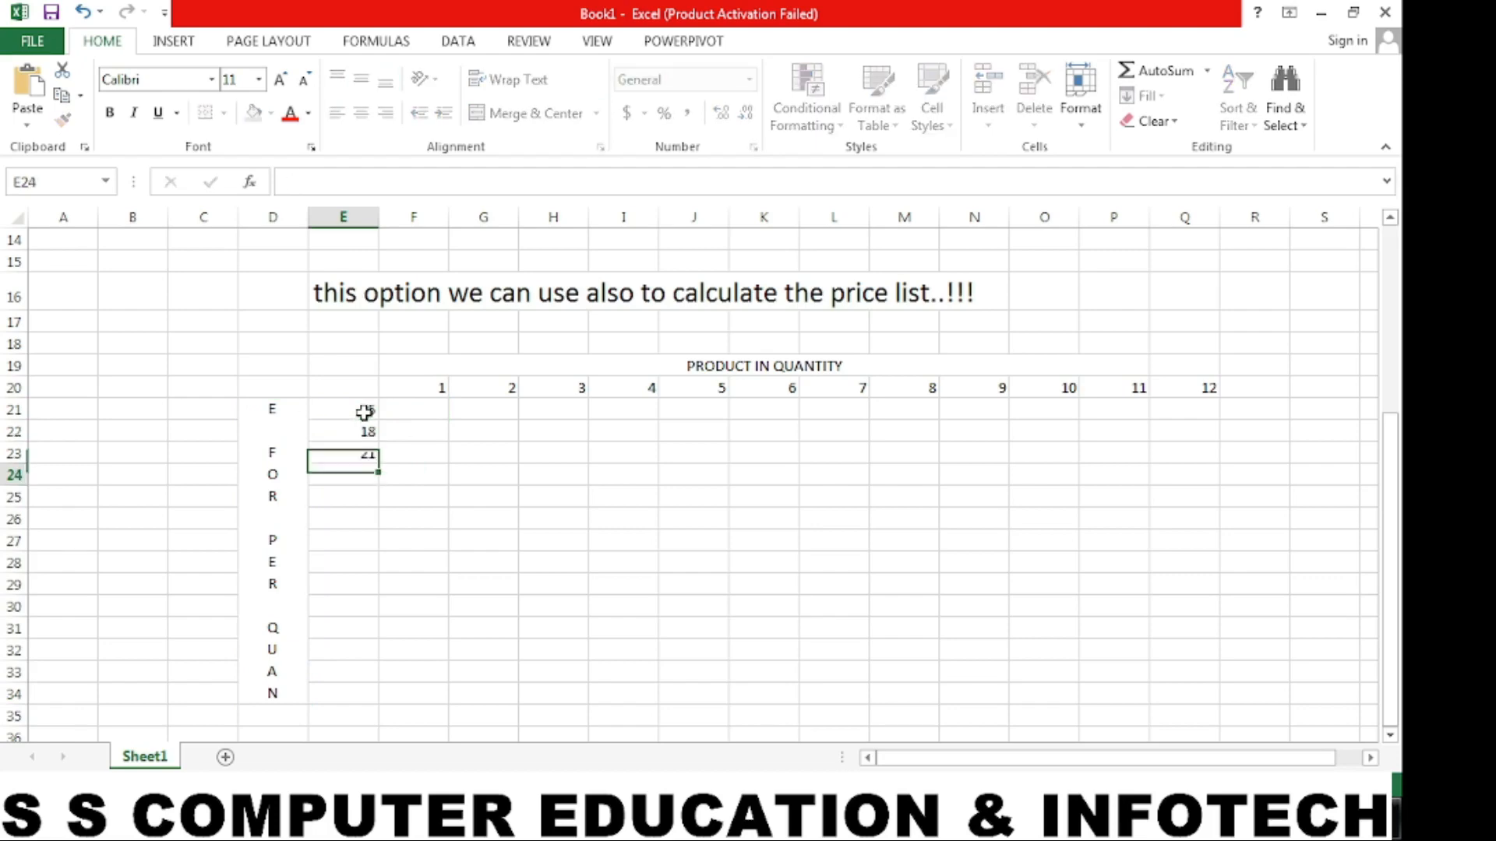
text(28)
key(Return)
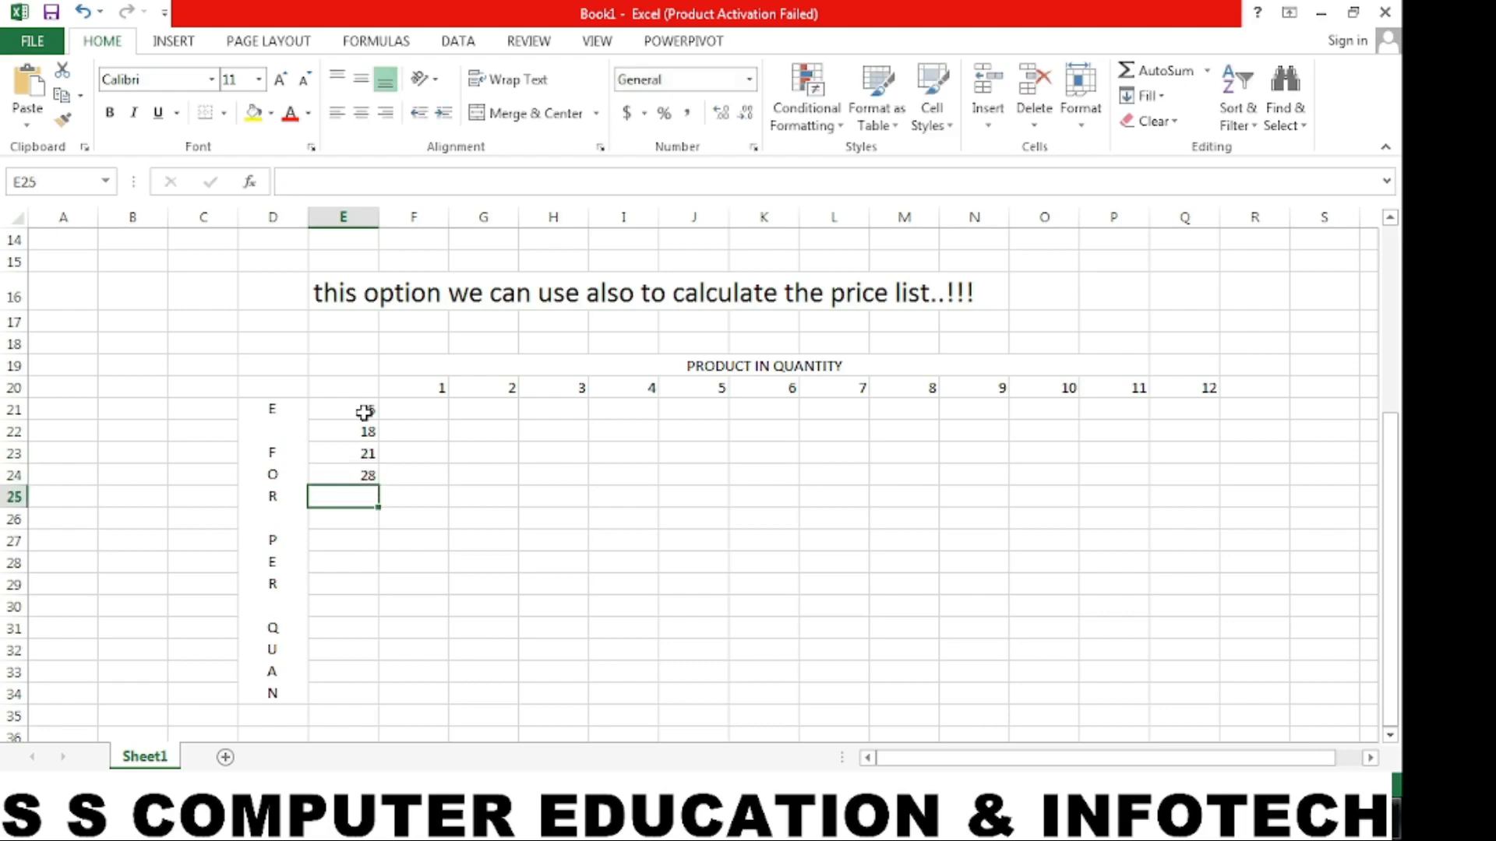
text(35)
key(Return)
text(39)
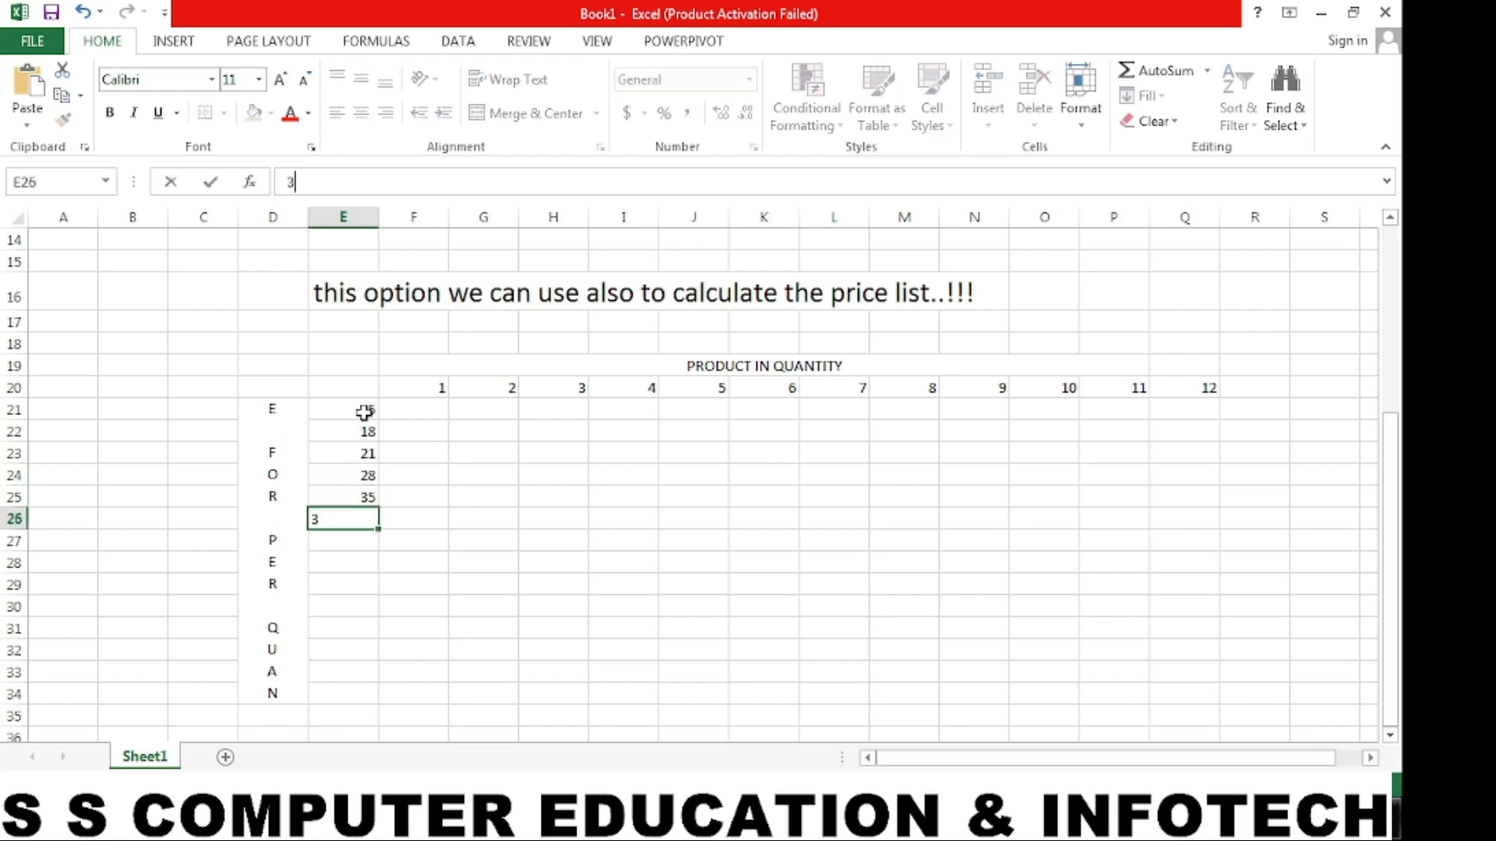
key(Return)
text(45)
key(Return)
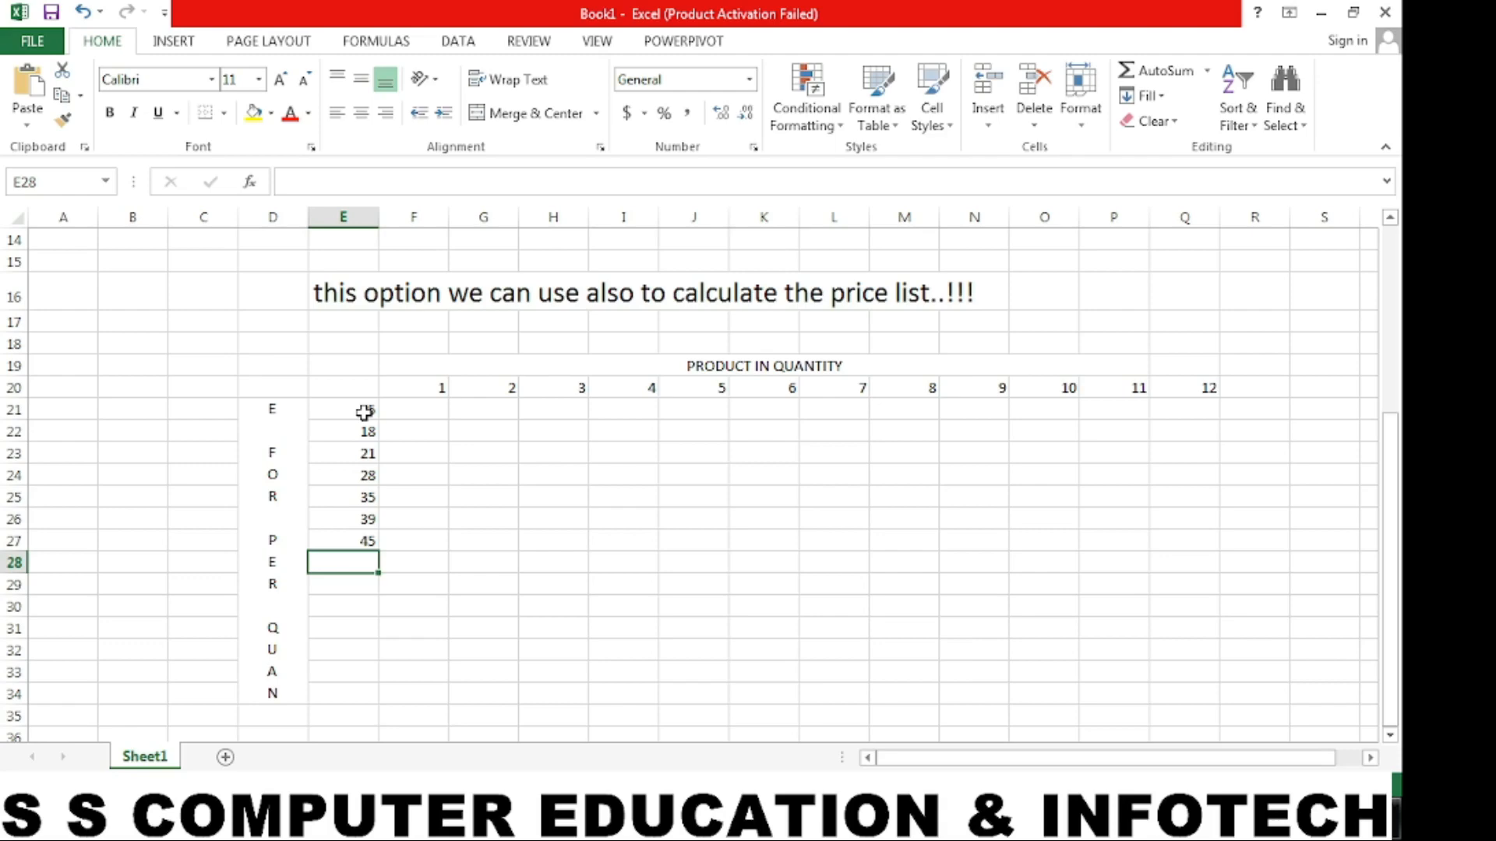
text(48)
key(Return)
text(56)
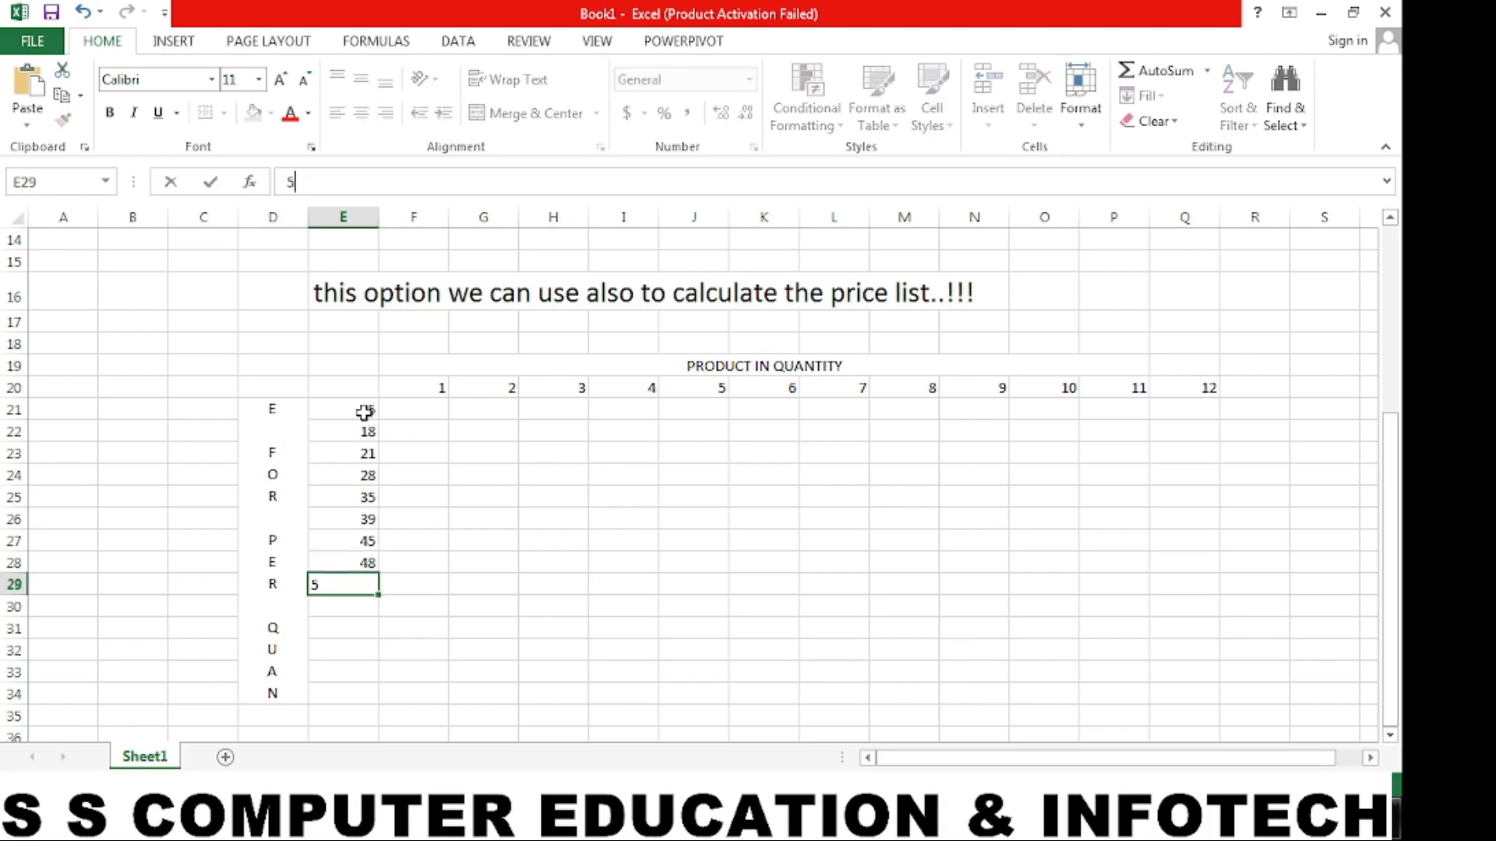
key(Return)
text(68)
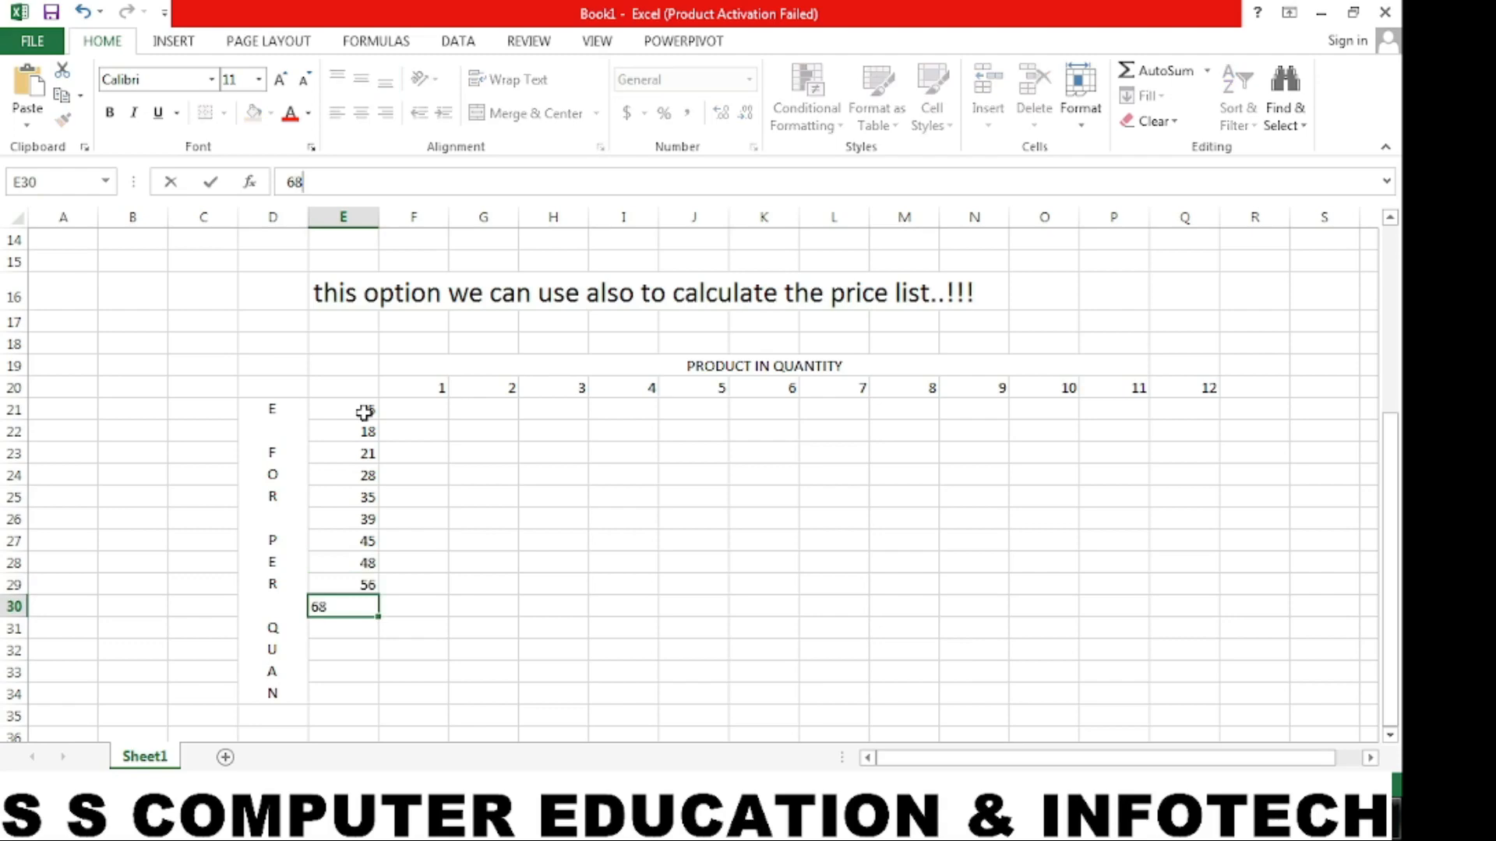
key(Return)
text(75)
key(Return)
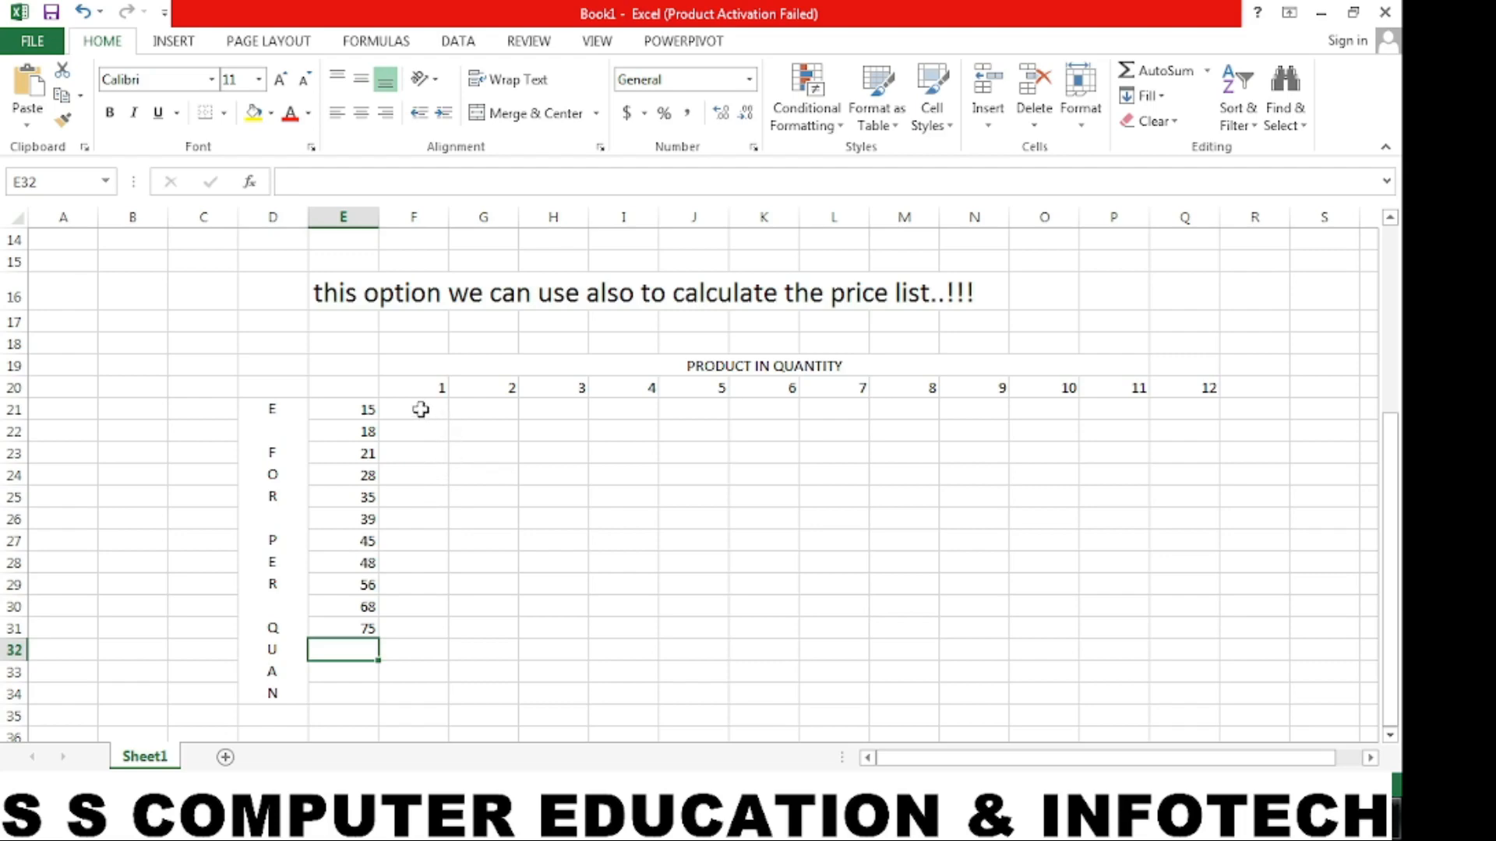
click(853, 303)
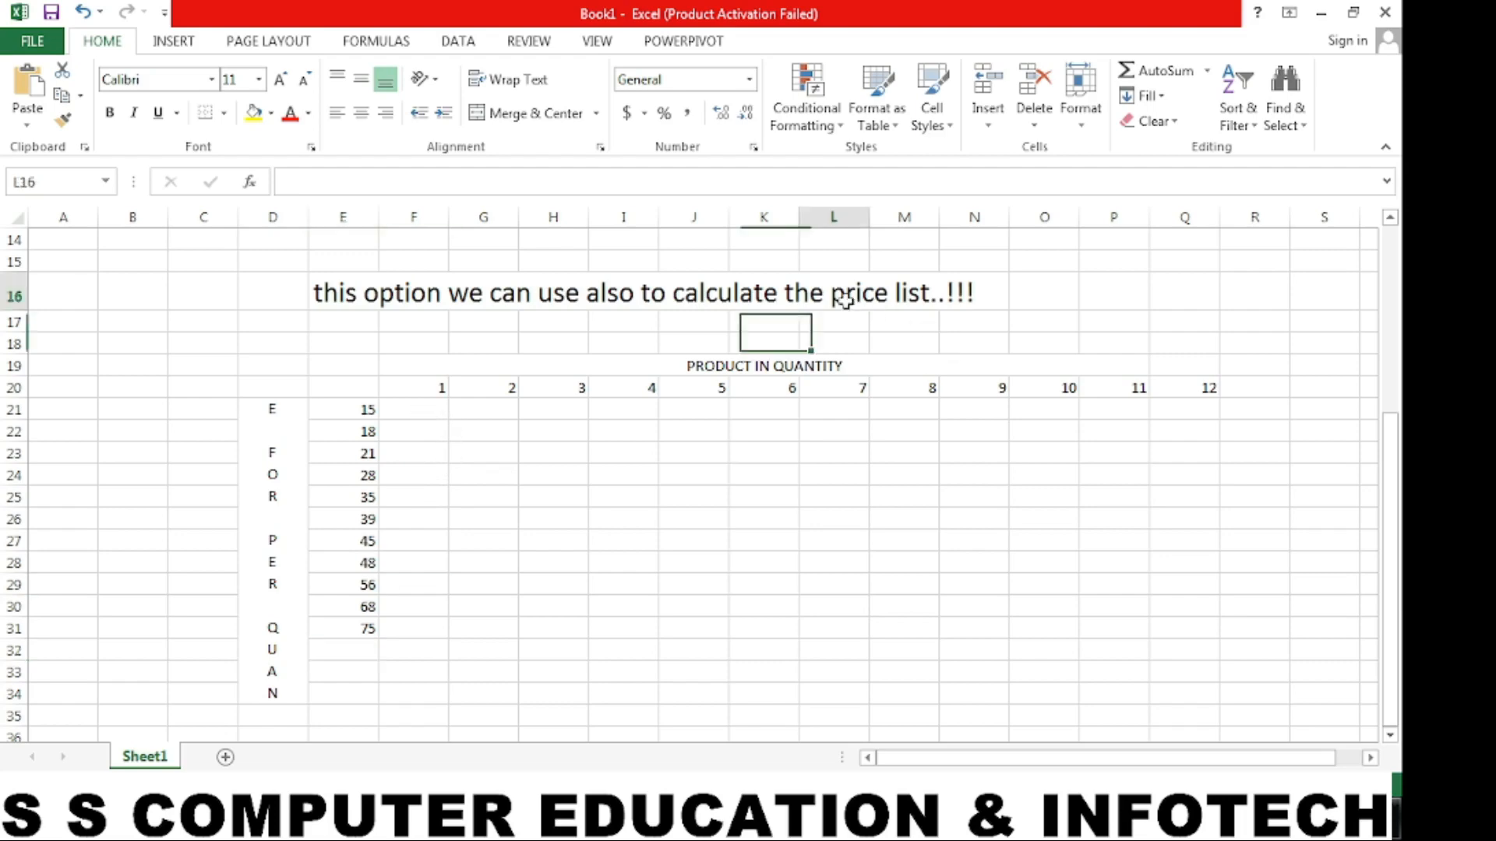
click(359, 293)
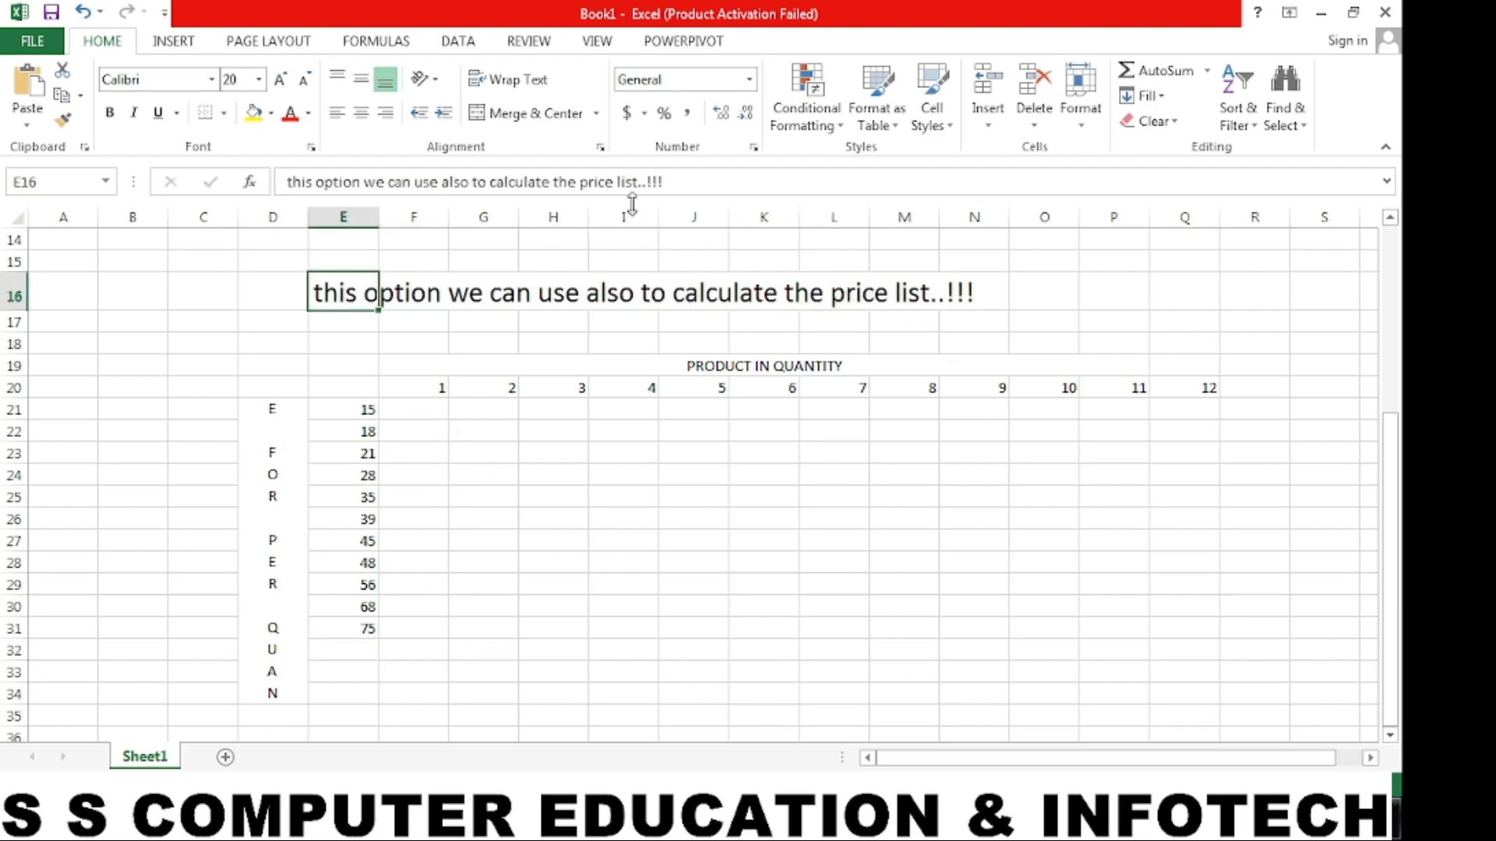
click(686, 190)
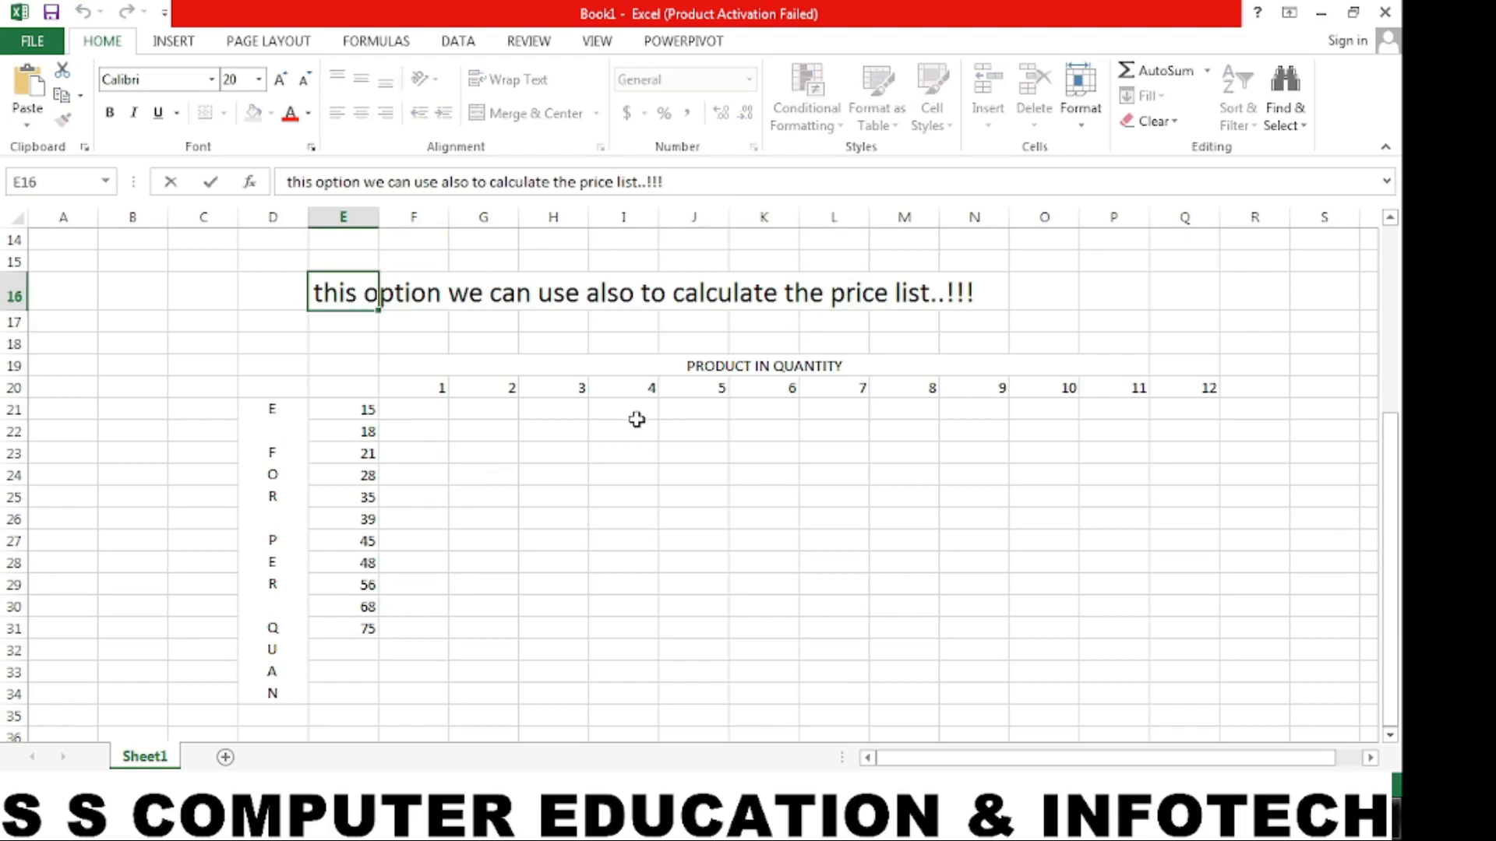
click(568, 435)
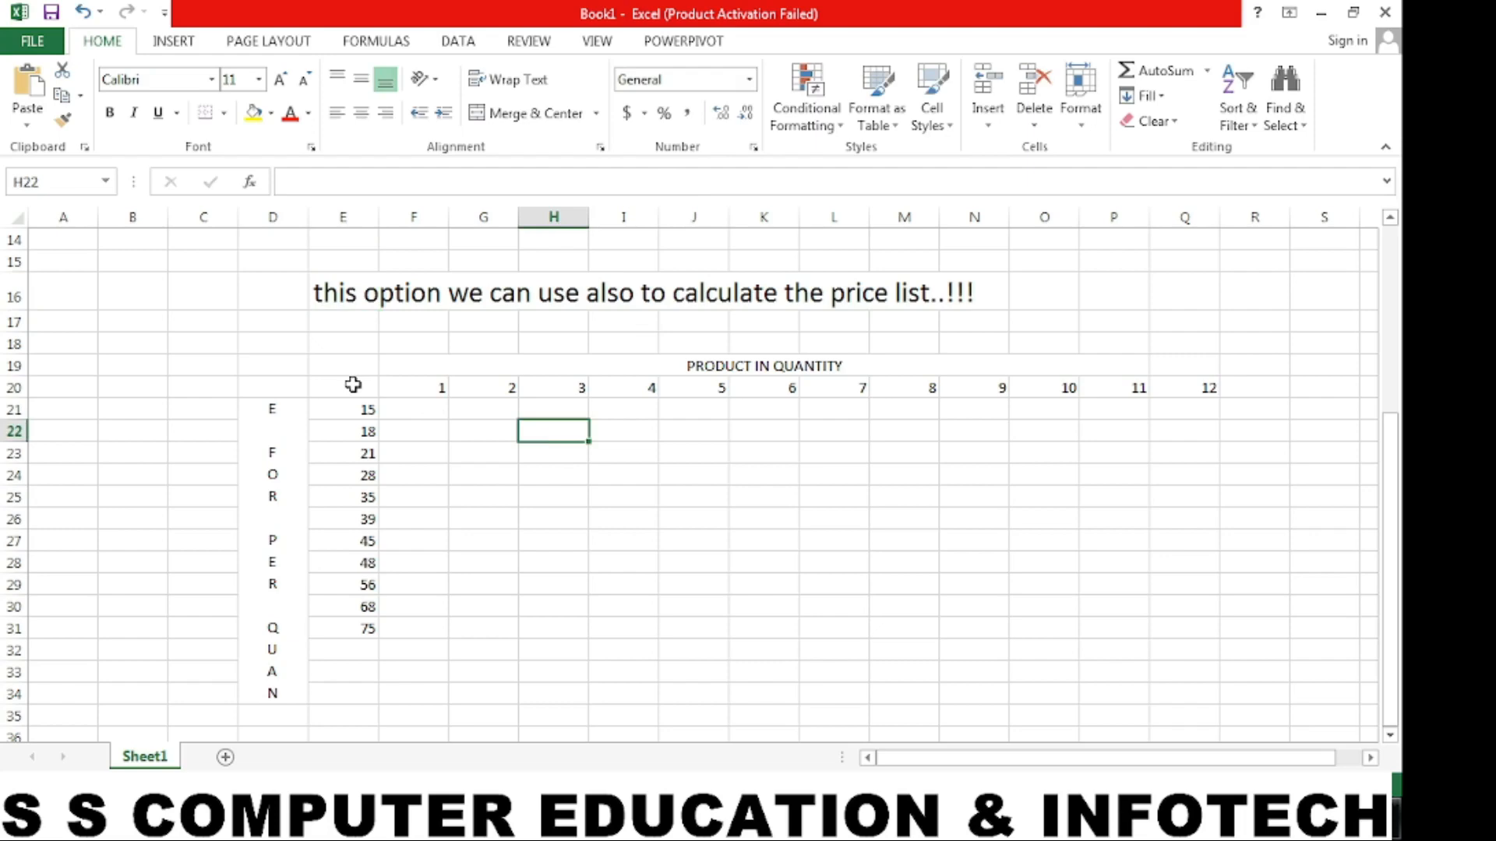
- Enter the formula =A20*A21 in cell E20, the corner of the price list
click(353, 384)
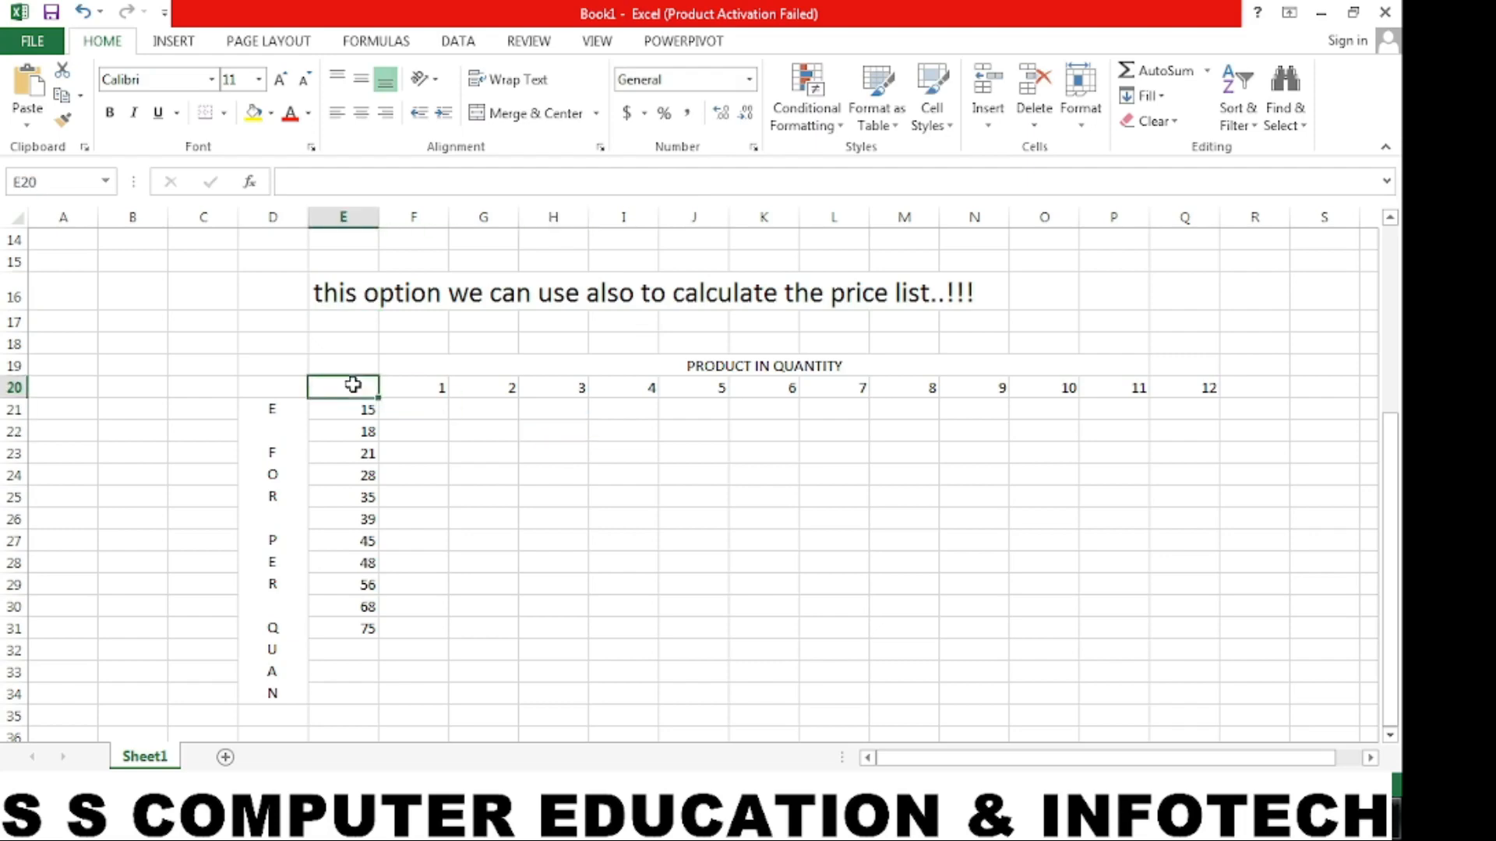
text(=)
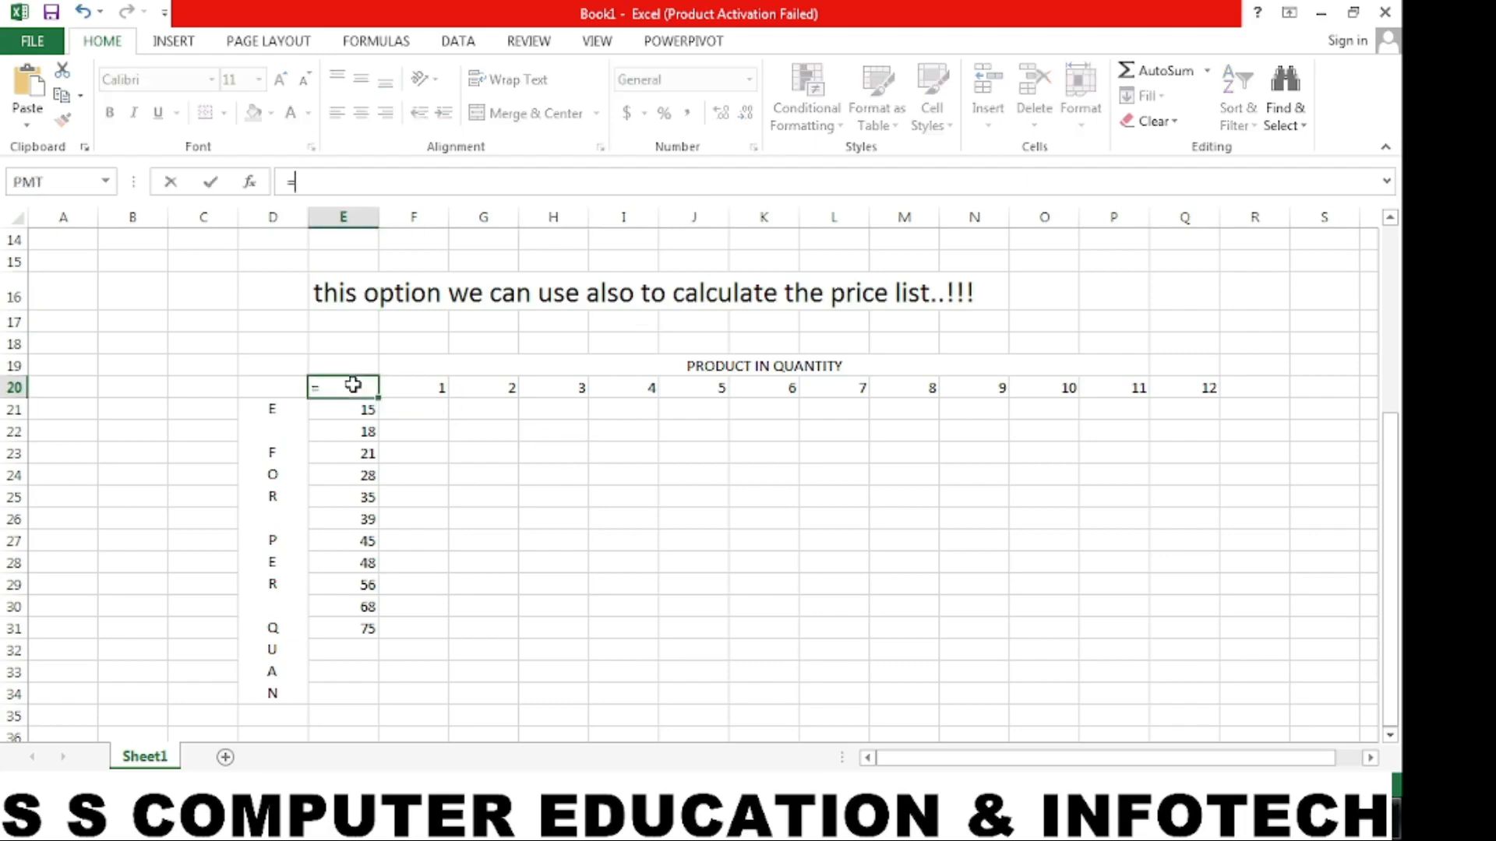
click(82, 387)
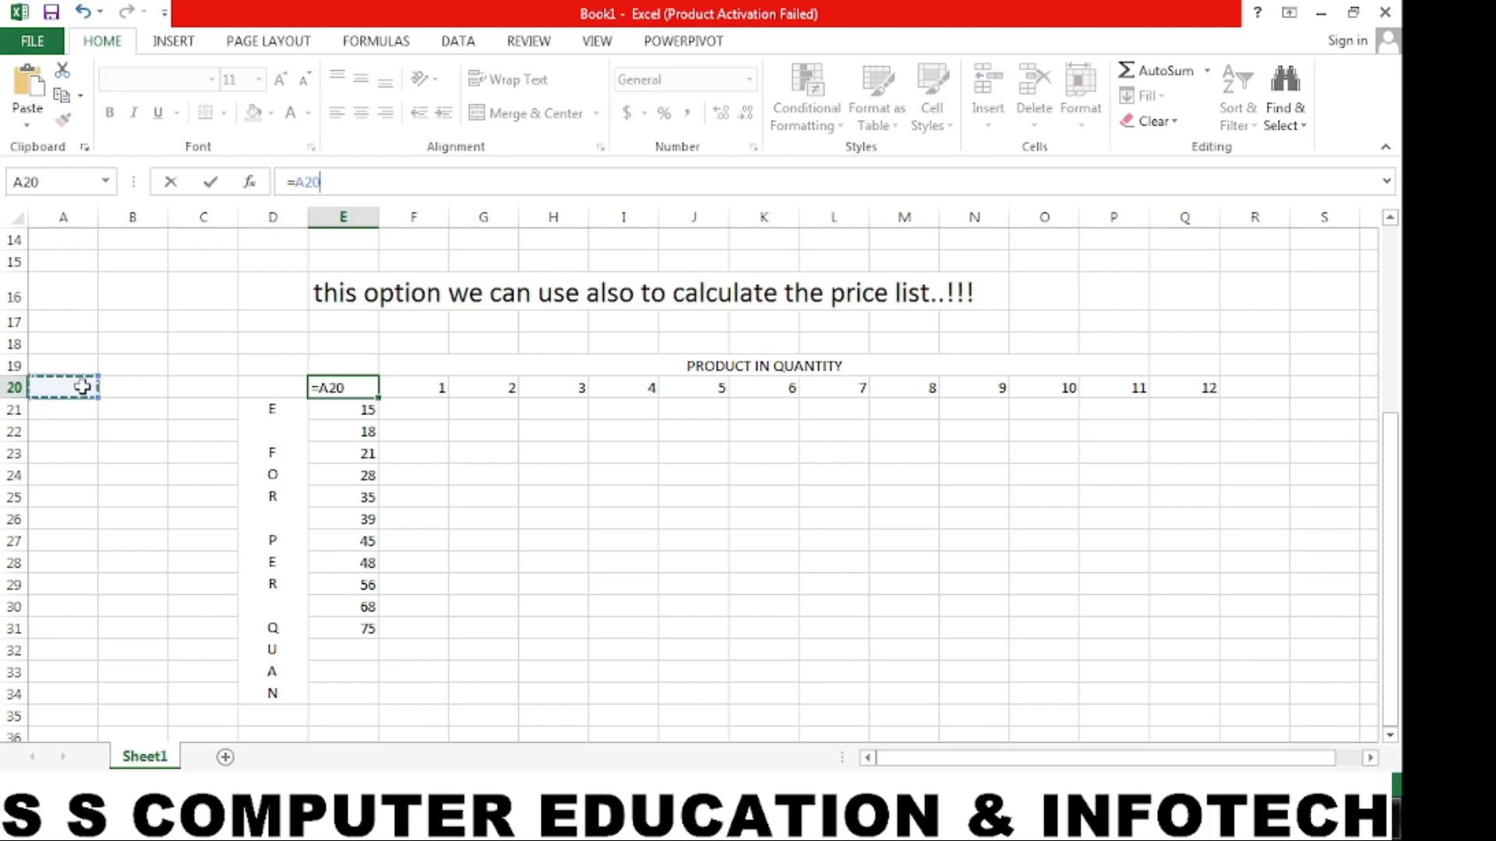
text(*)
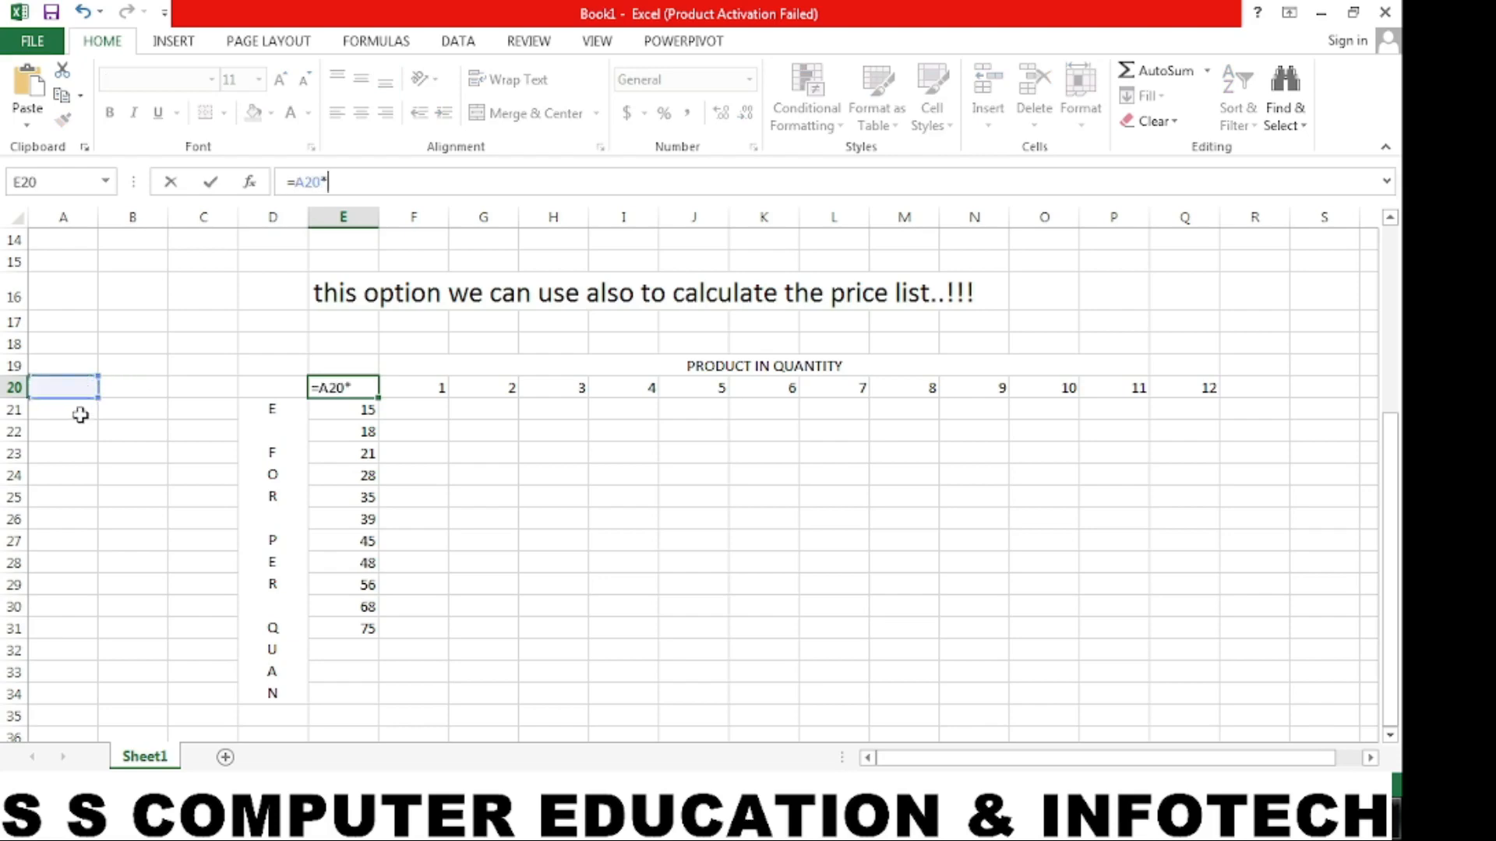
click(80, 415)
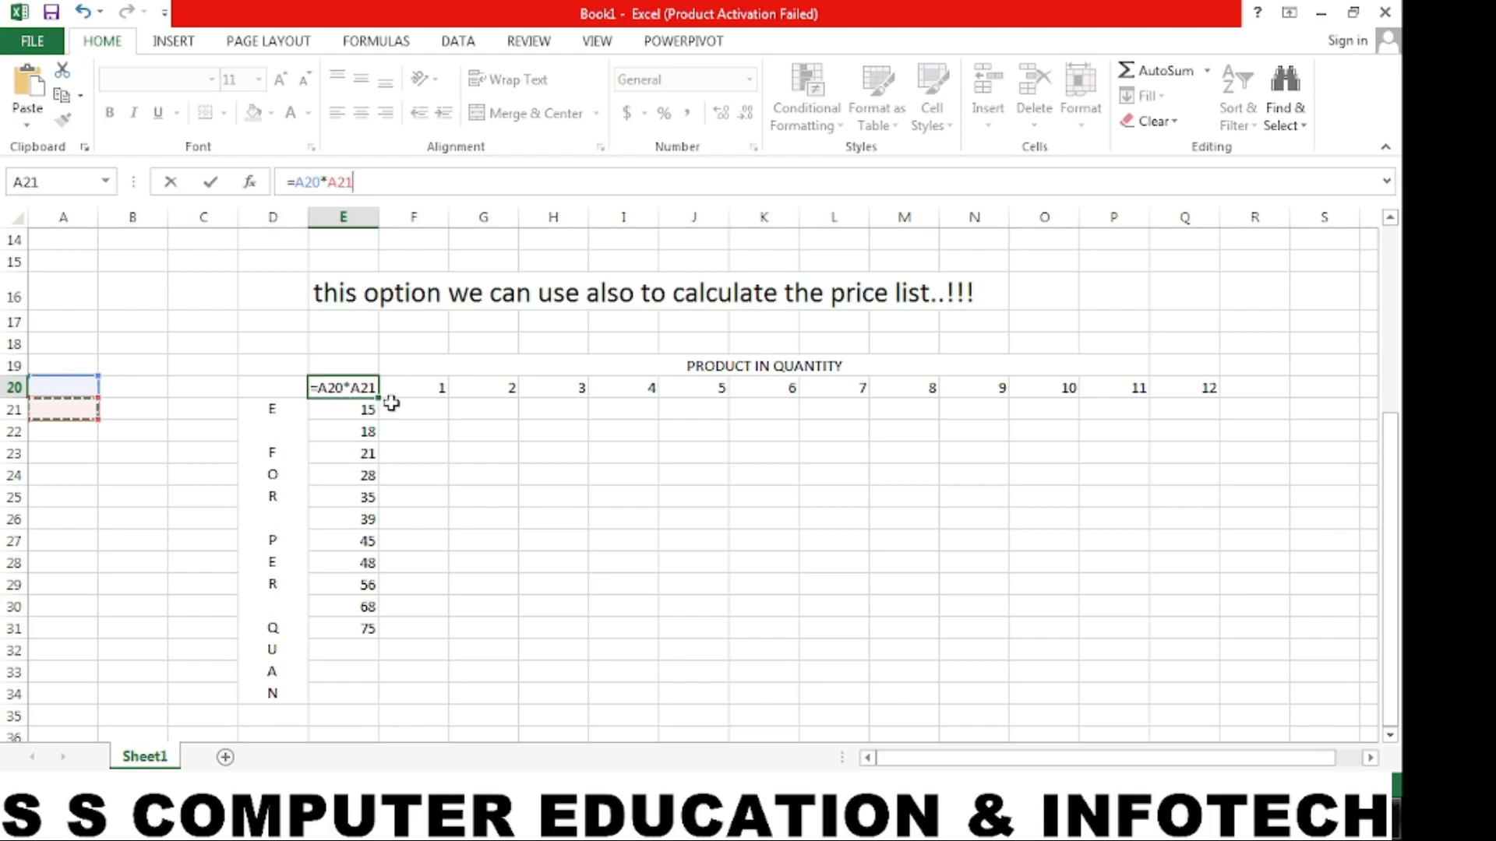
key(Return)
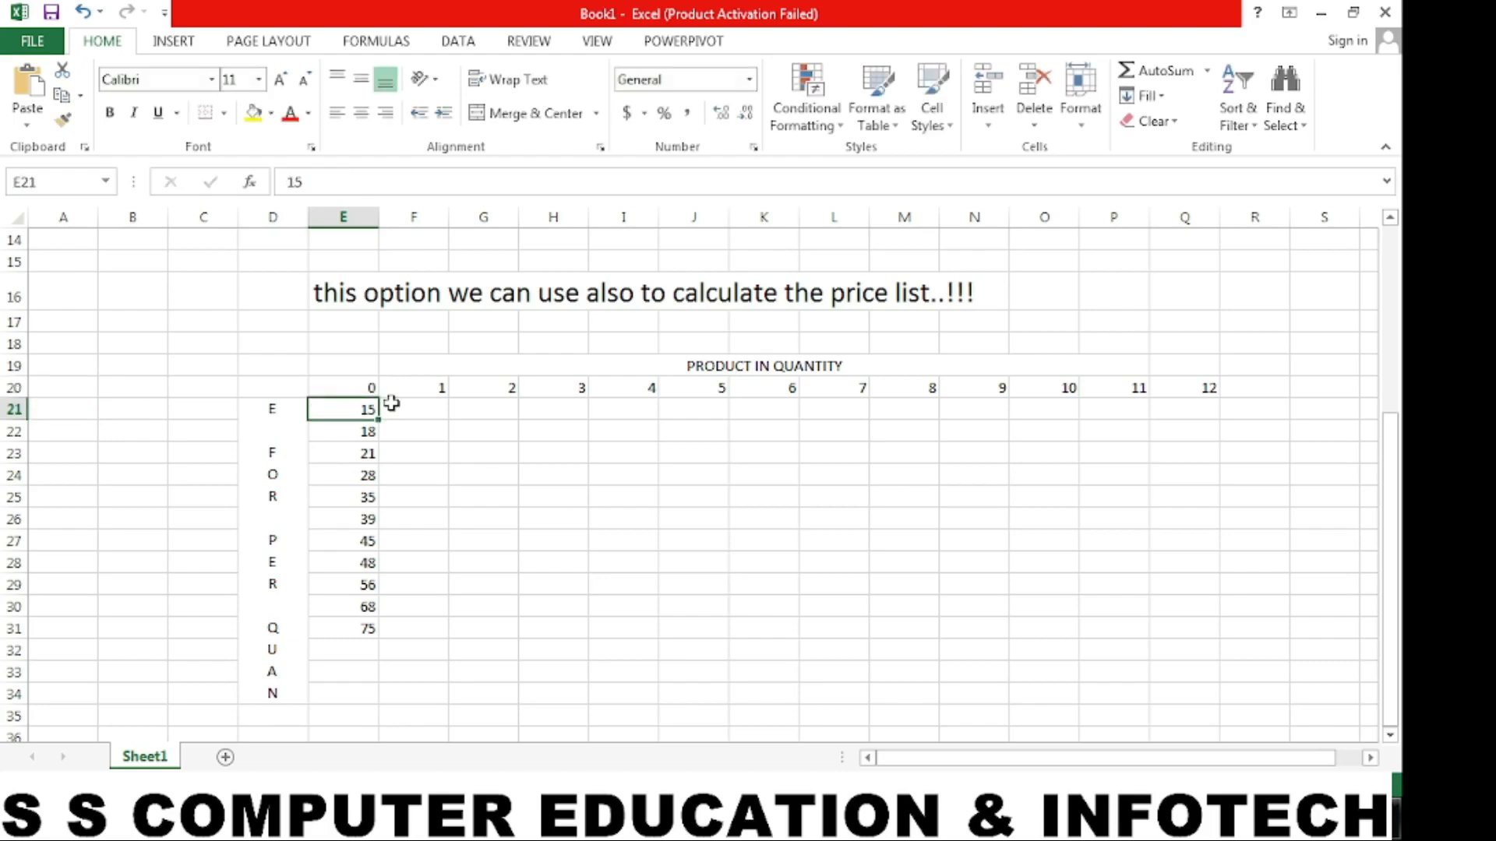
- Create a What-If Data Table over E20:Q31 with row input cell A20 and column input cell A21
drag(360, 389, 1174, 621)
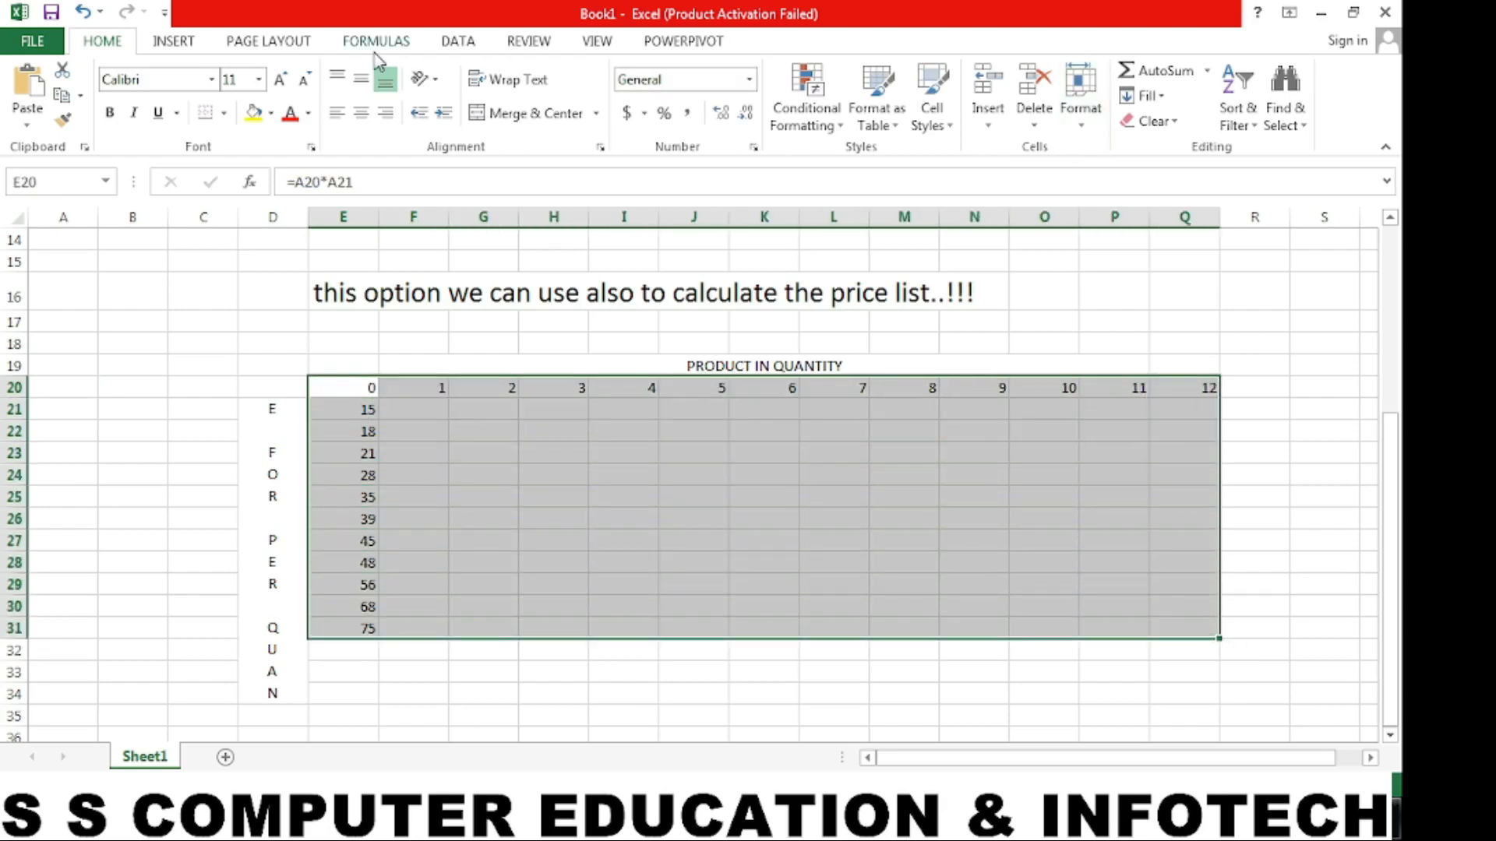
click(460, 42)
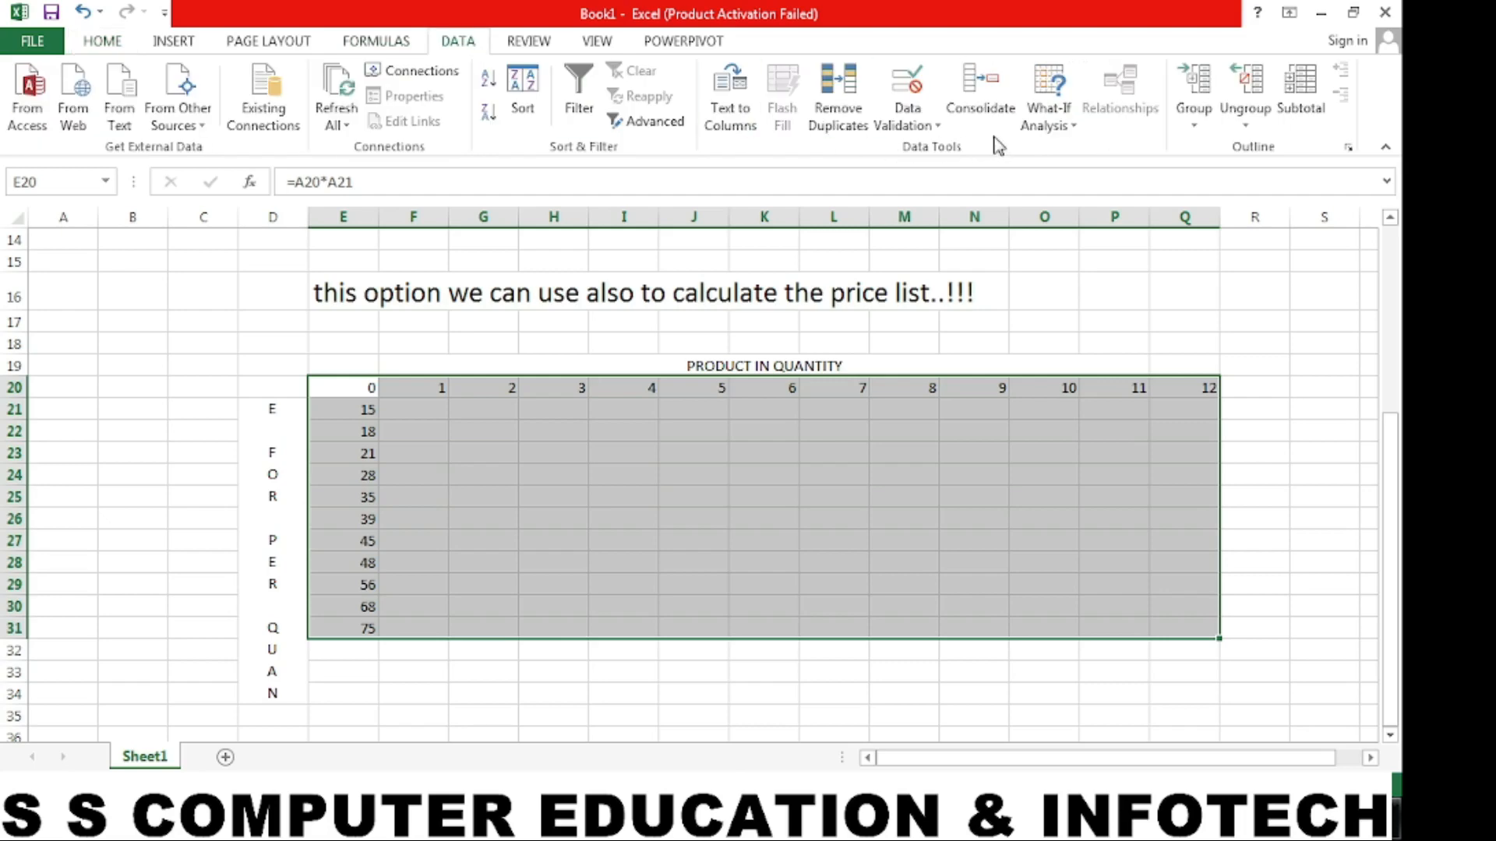
click(1039, 118)
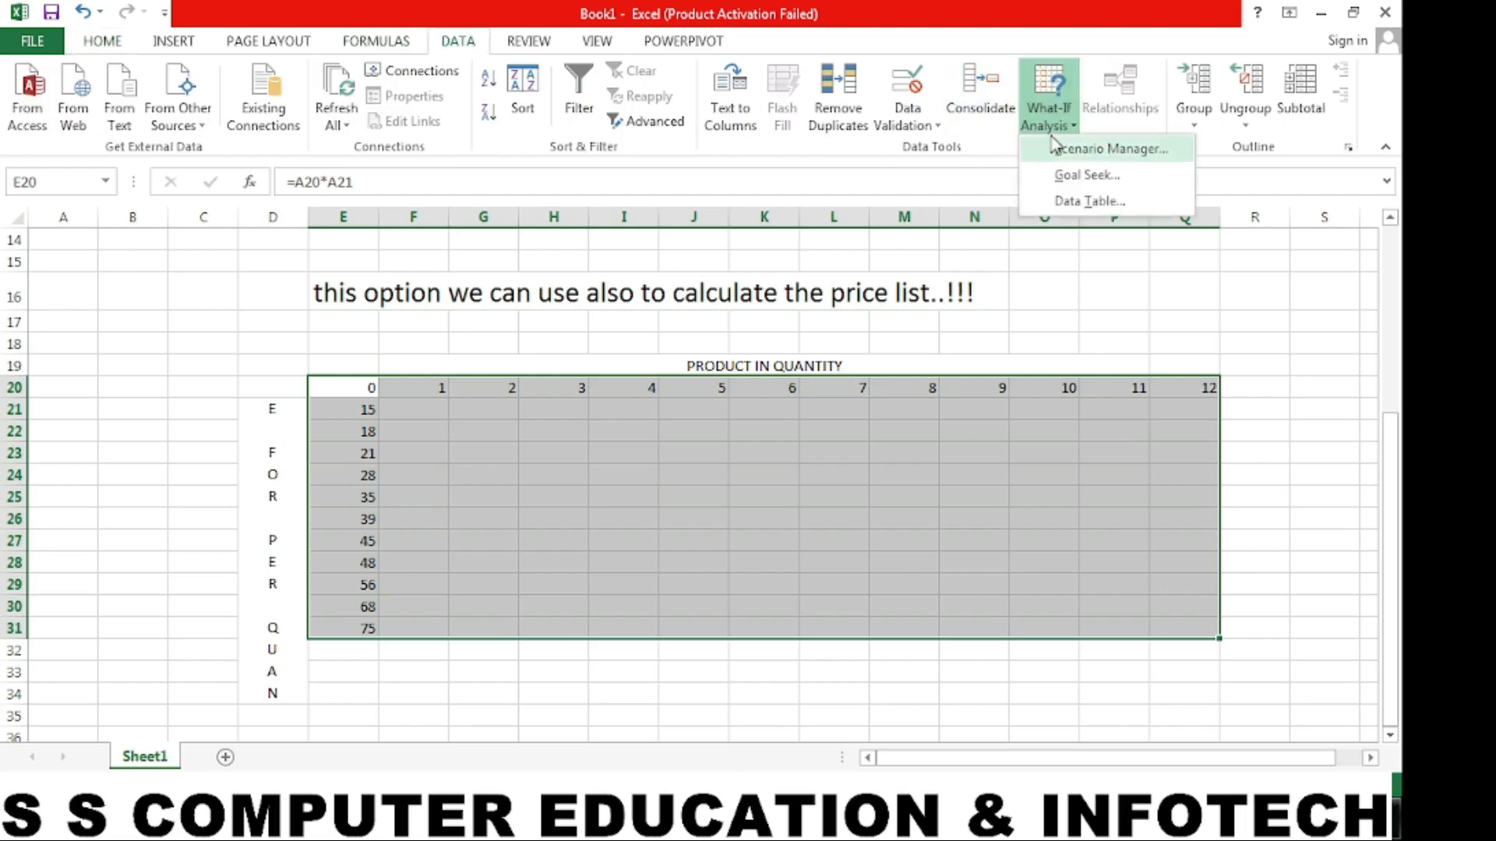
click(1072, 202)
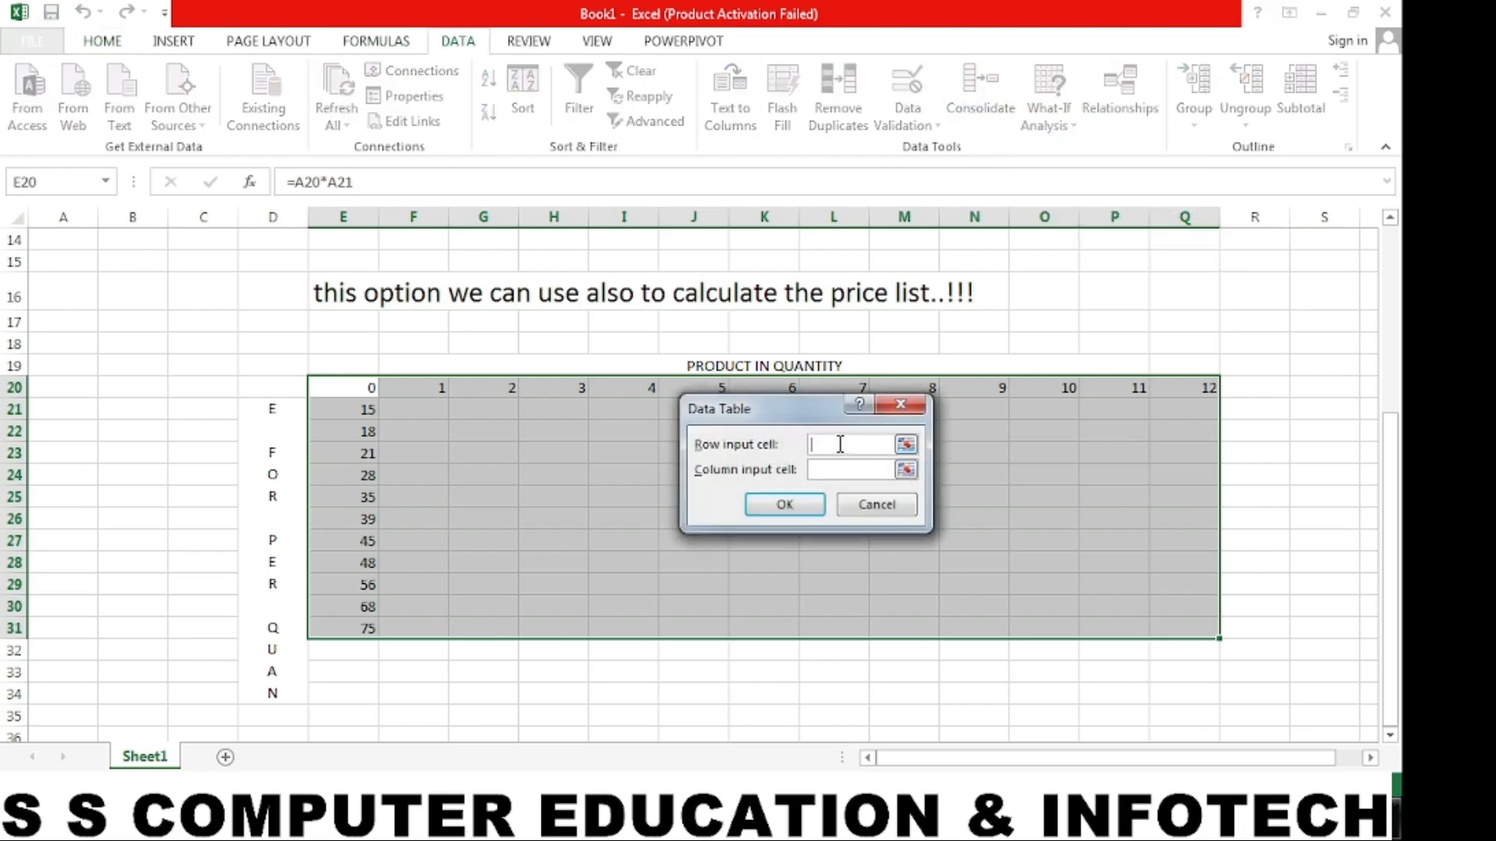
click(62, 389)
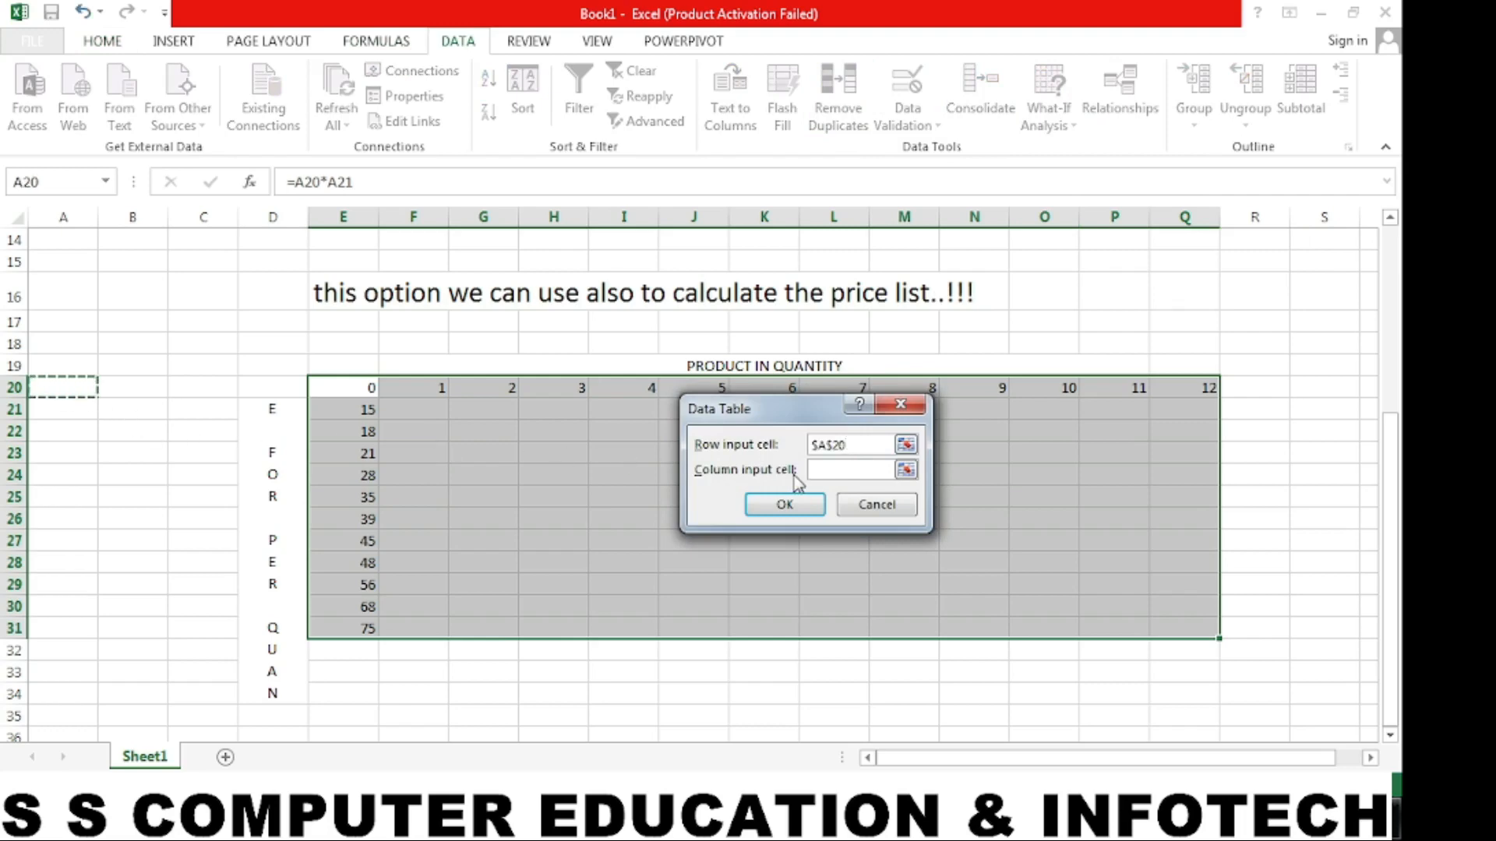
click(832, 470)
click(87, 417)
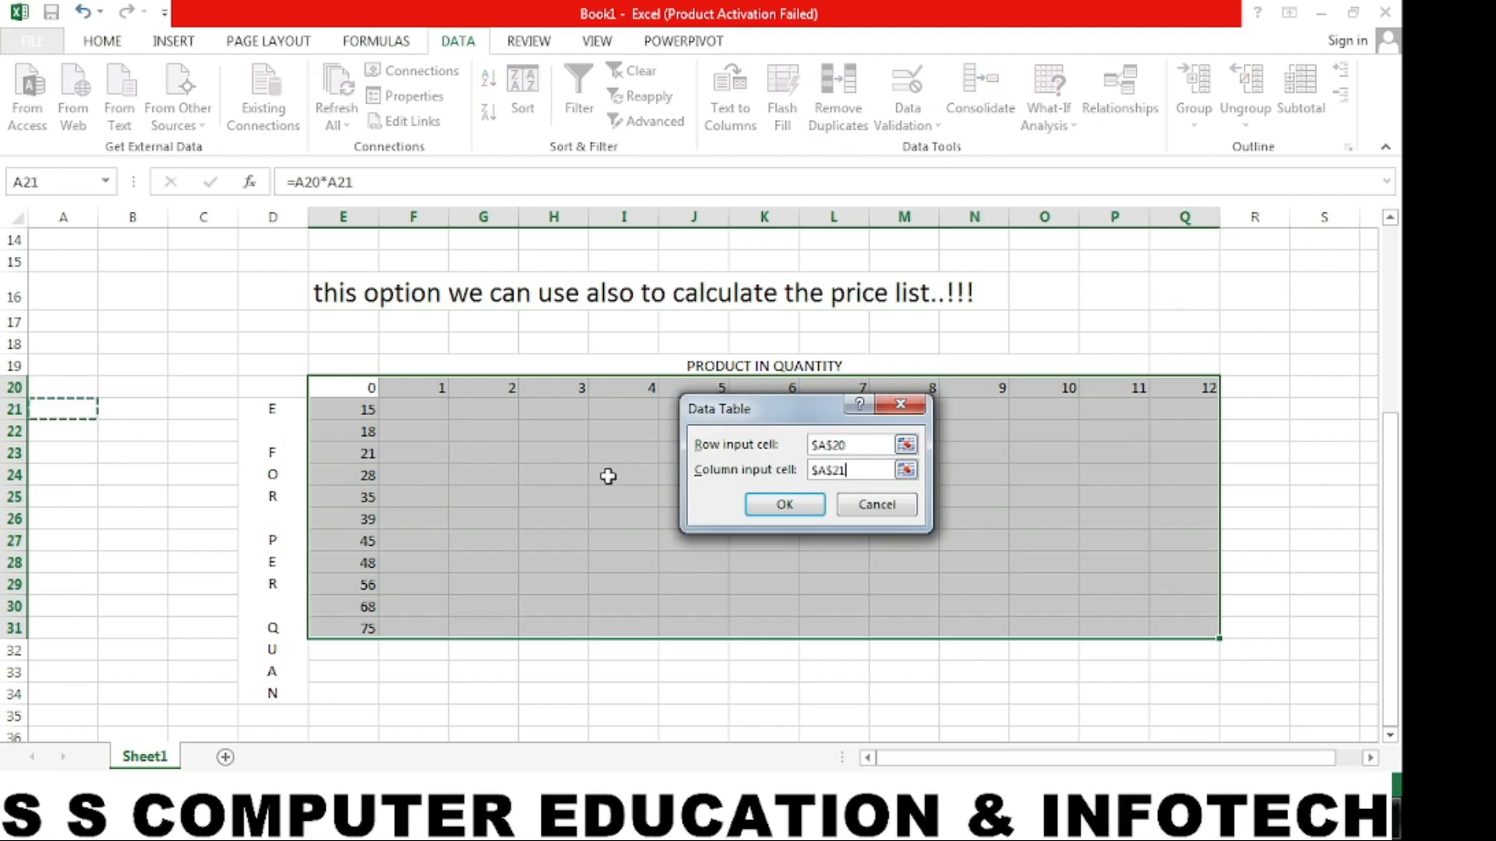
click(802, 511)
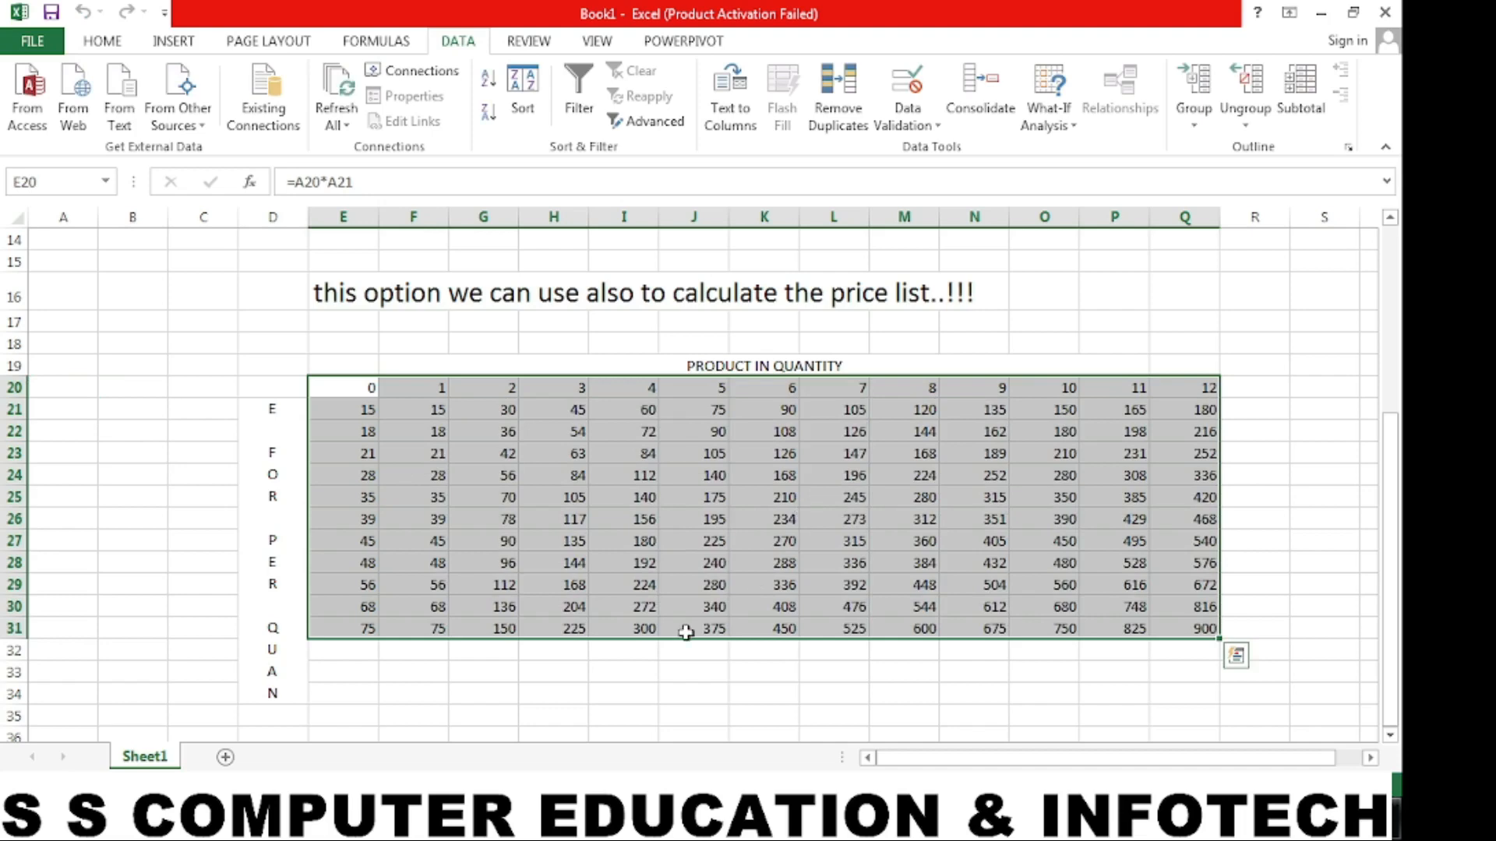
- Check the calculated prices in F21 and G21 against the quantities in row 20
click(686, 633)
click(374, 393)
click(433, 394)
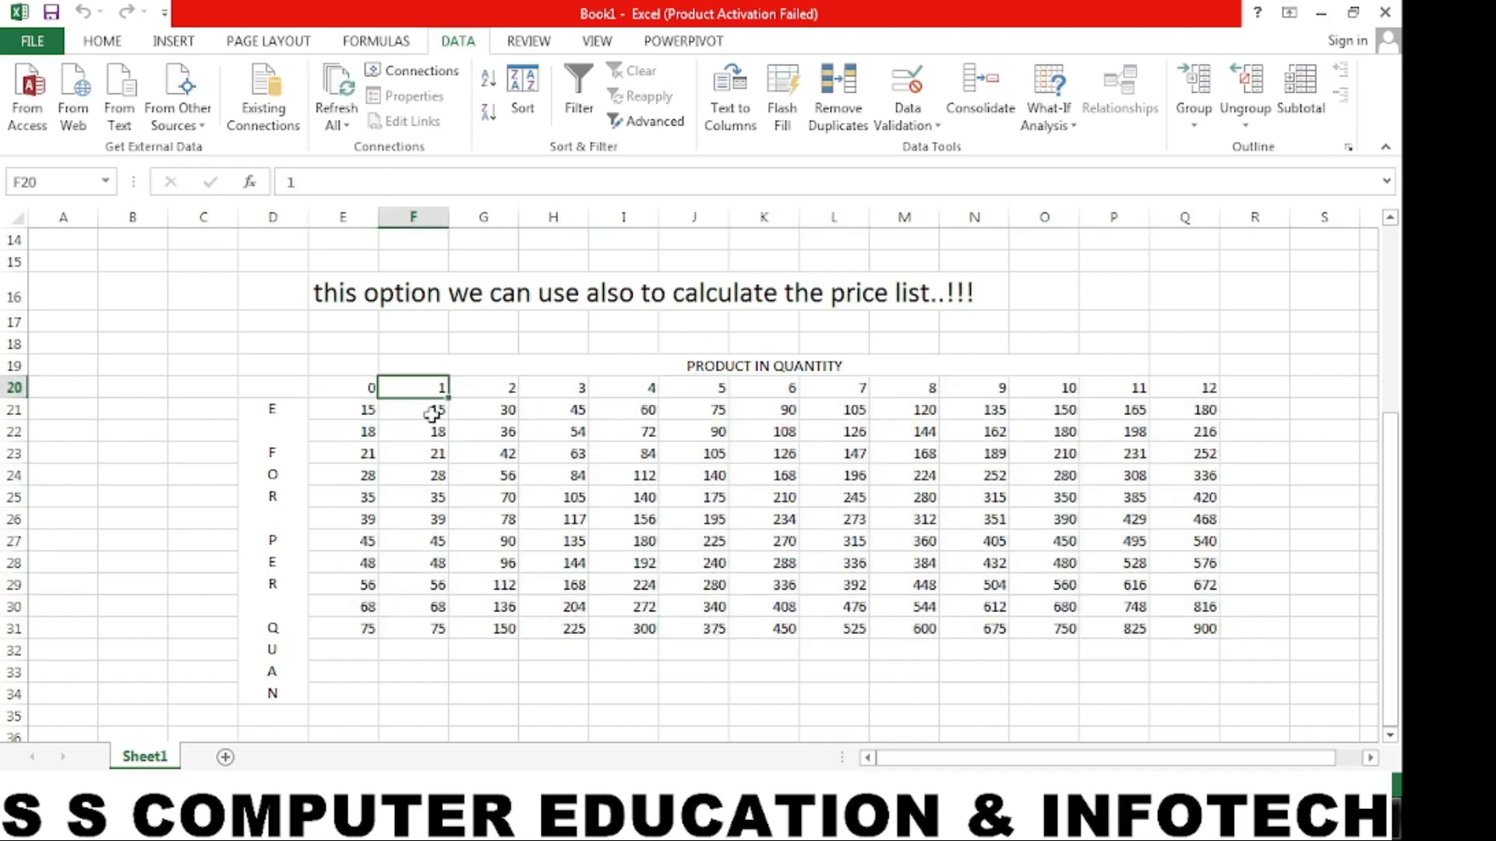
click(433, 414)
click(486, 406)
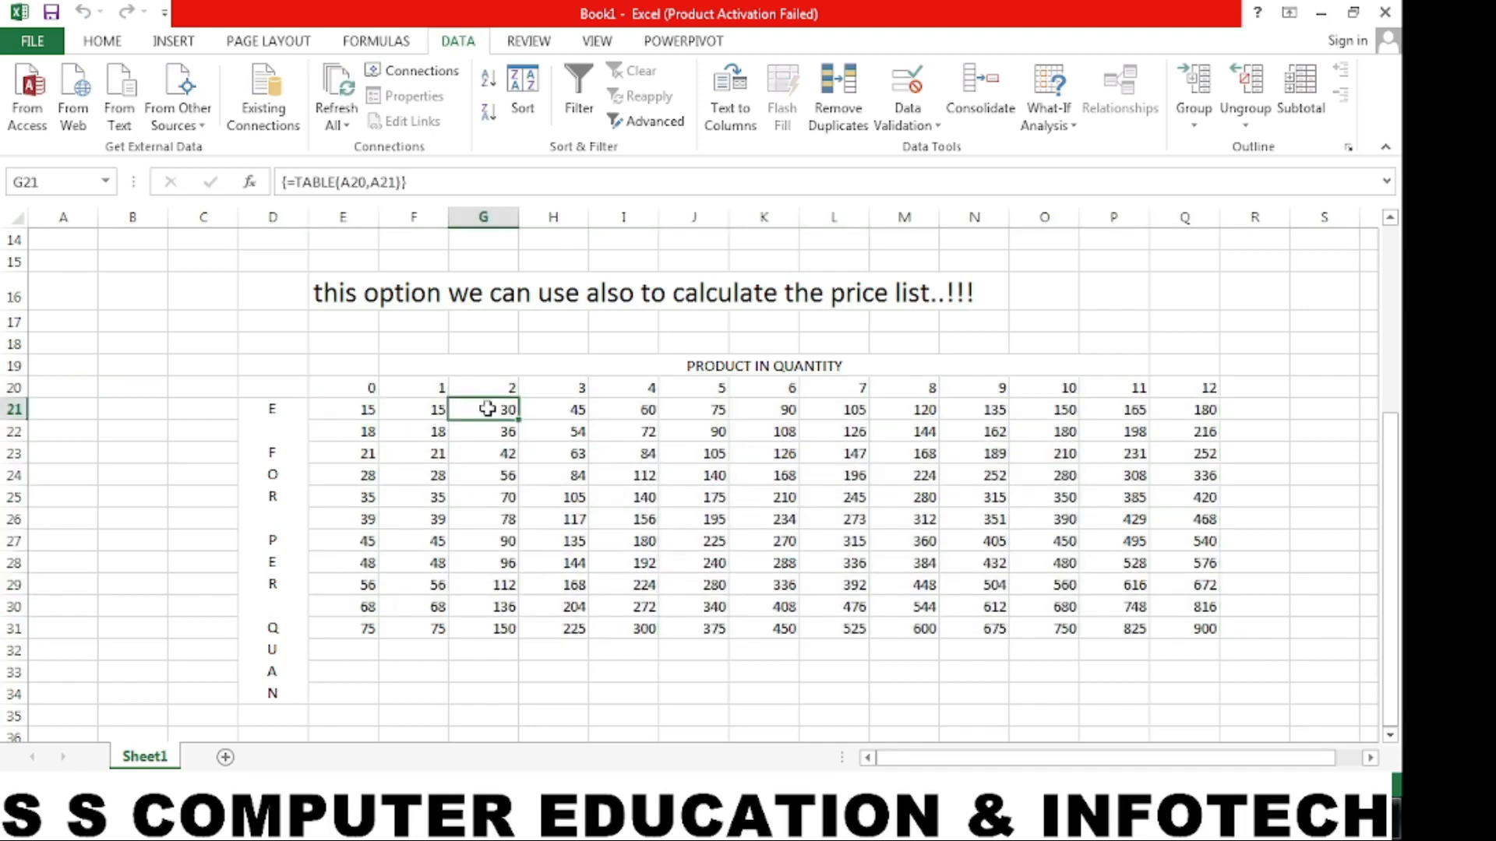
- Make the whole price list D19:Q34 bold and apply borders to all of its cells
drag(284, 367, 1121, 694)
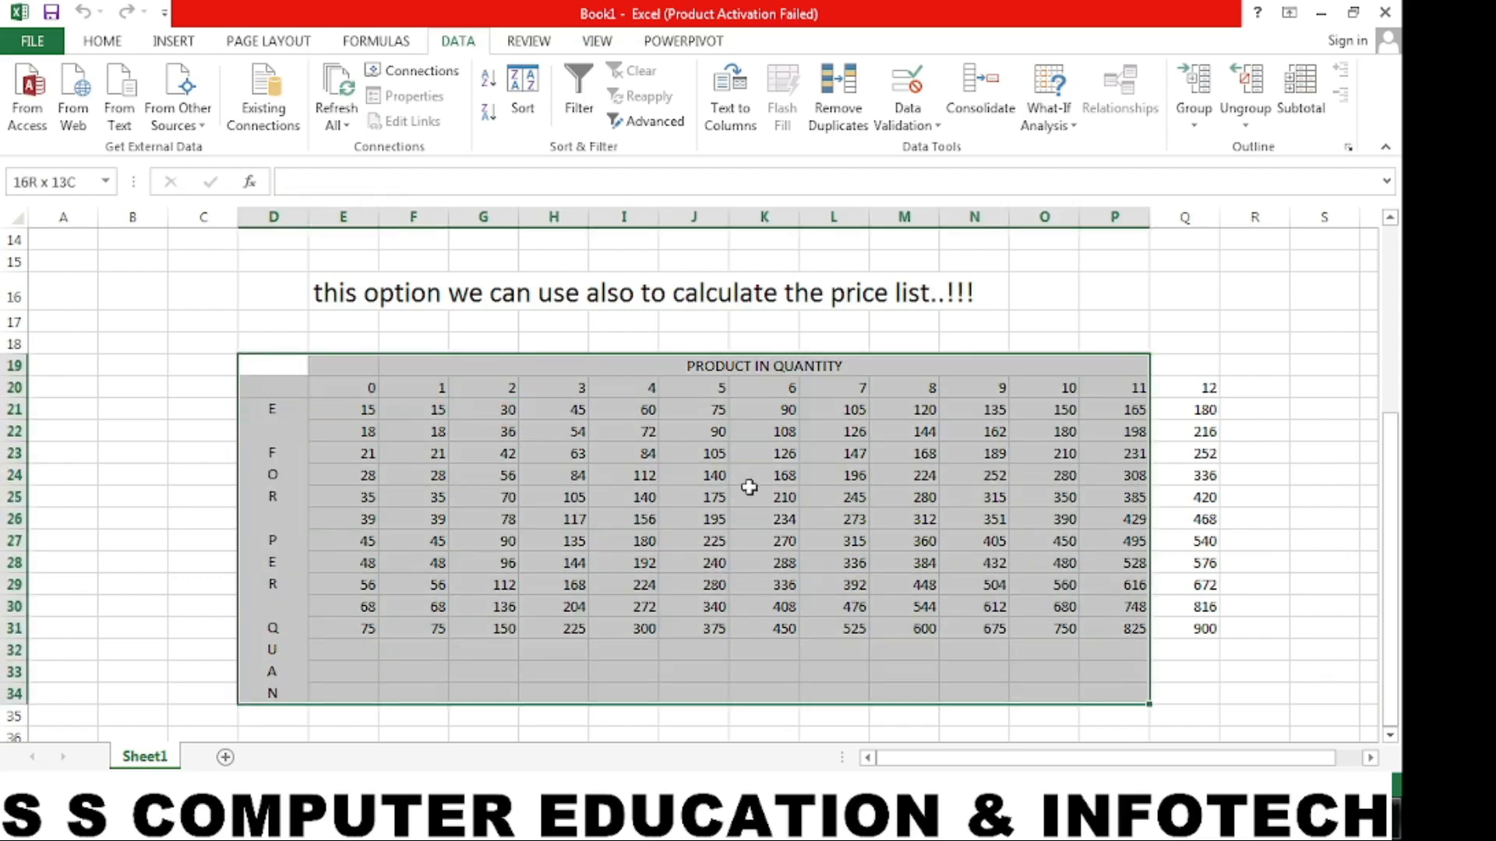
drag(749, 488, 1167, 491)
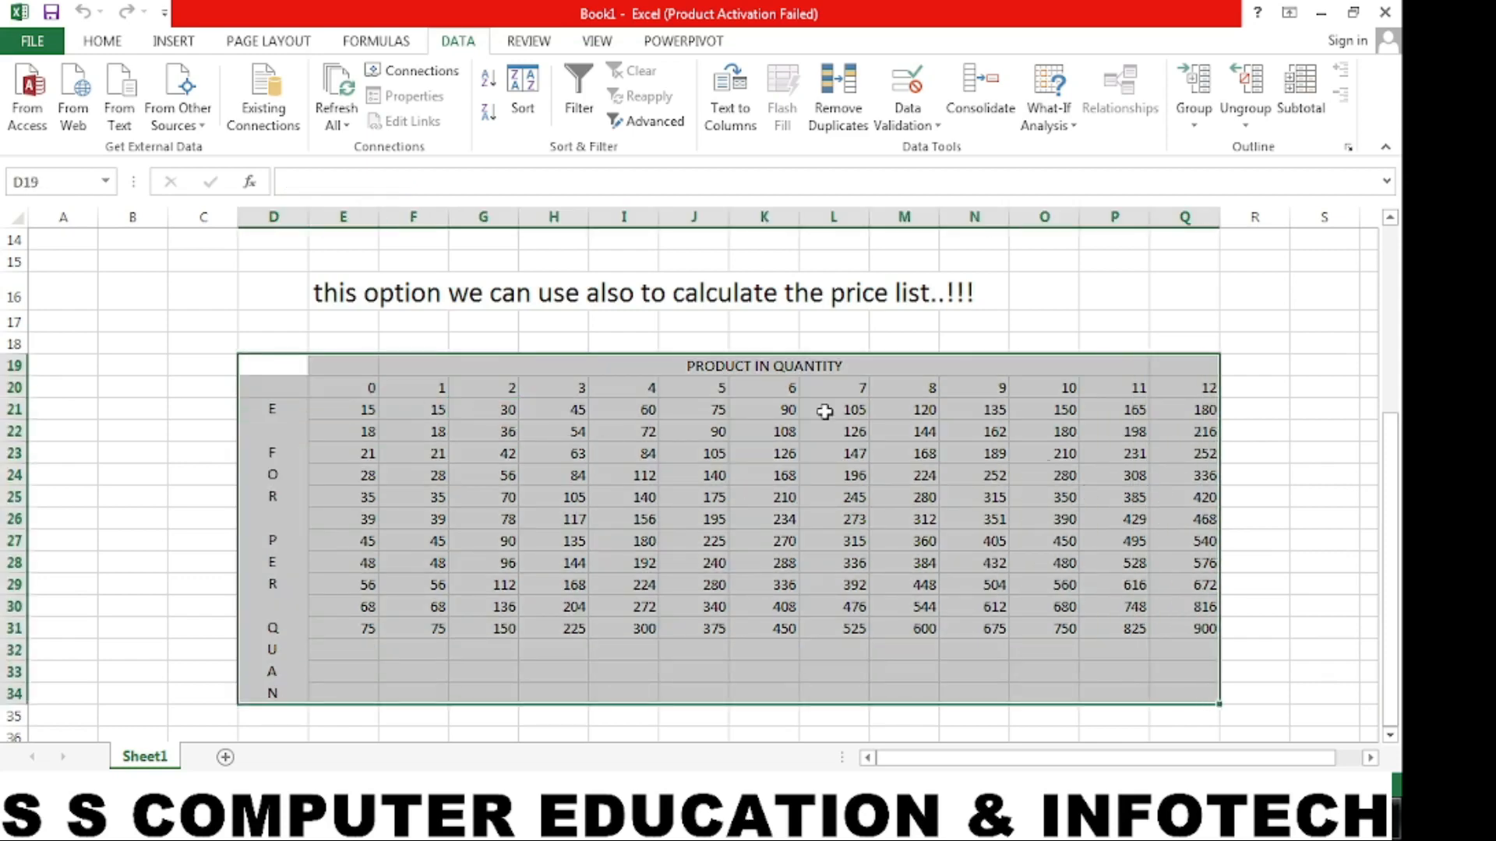
click(102, 41)
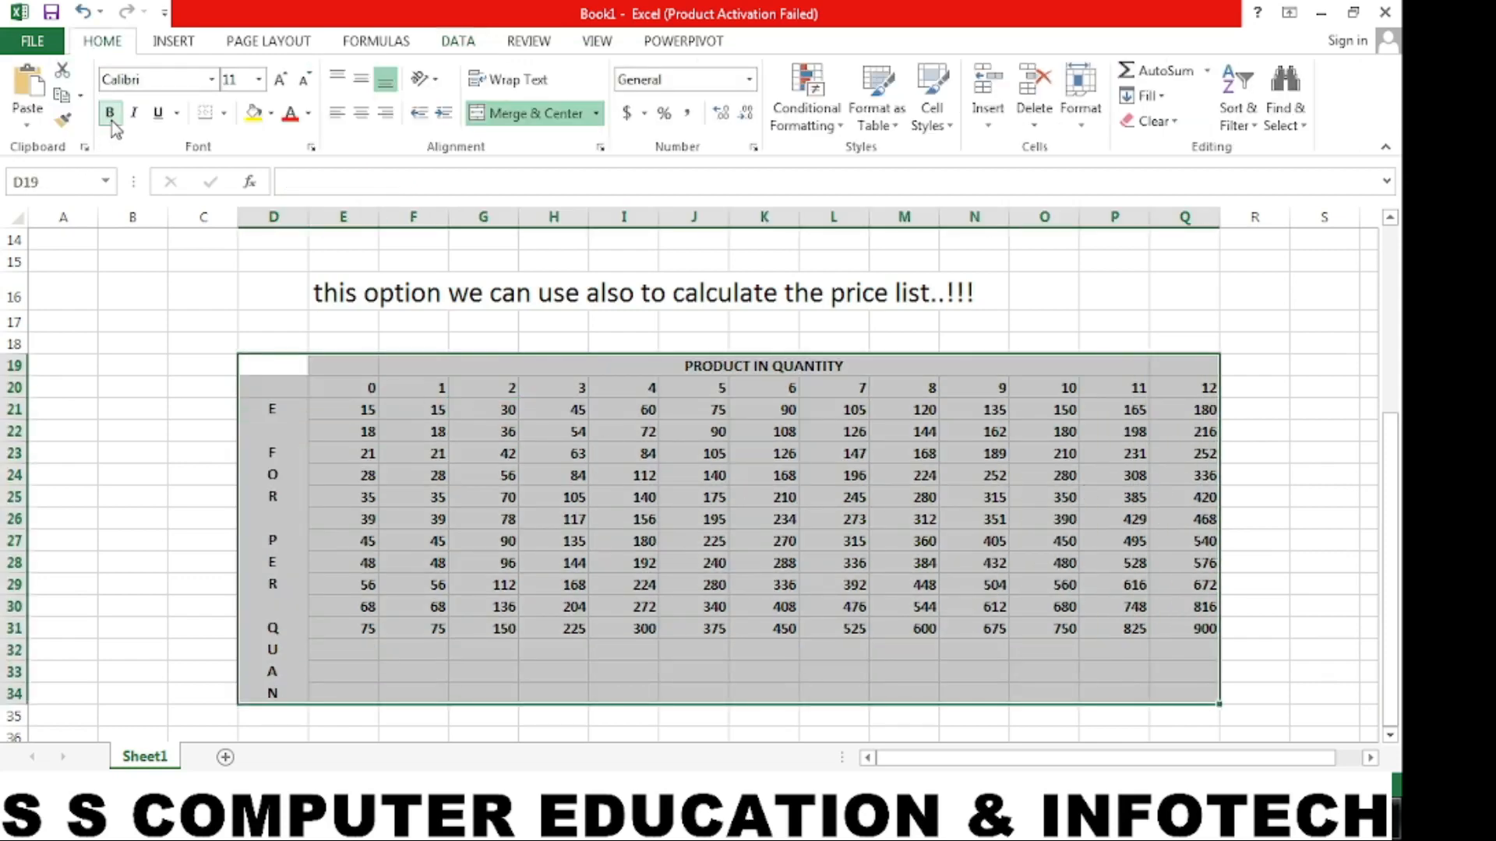
click(111, 114)
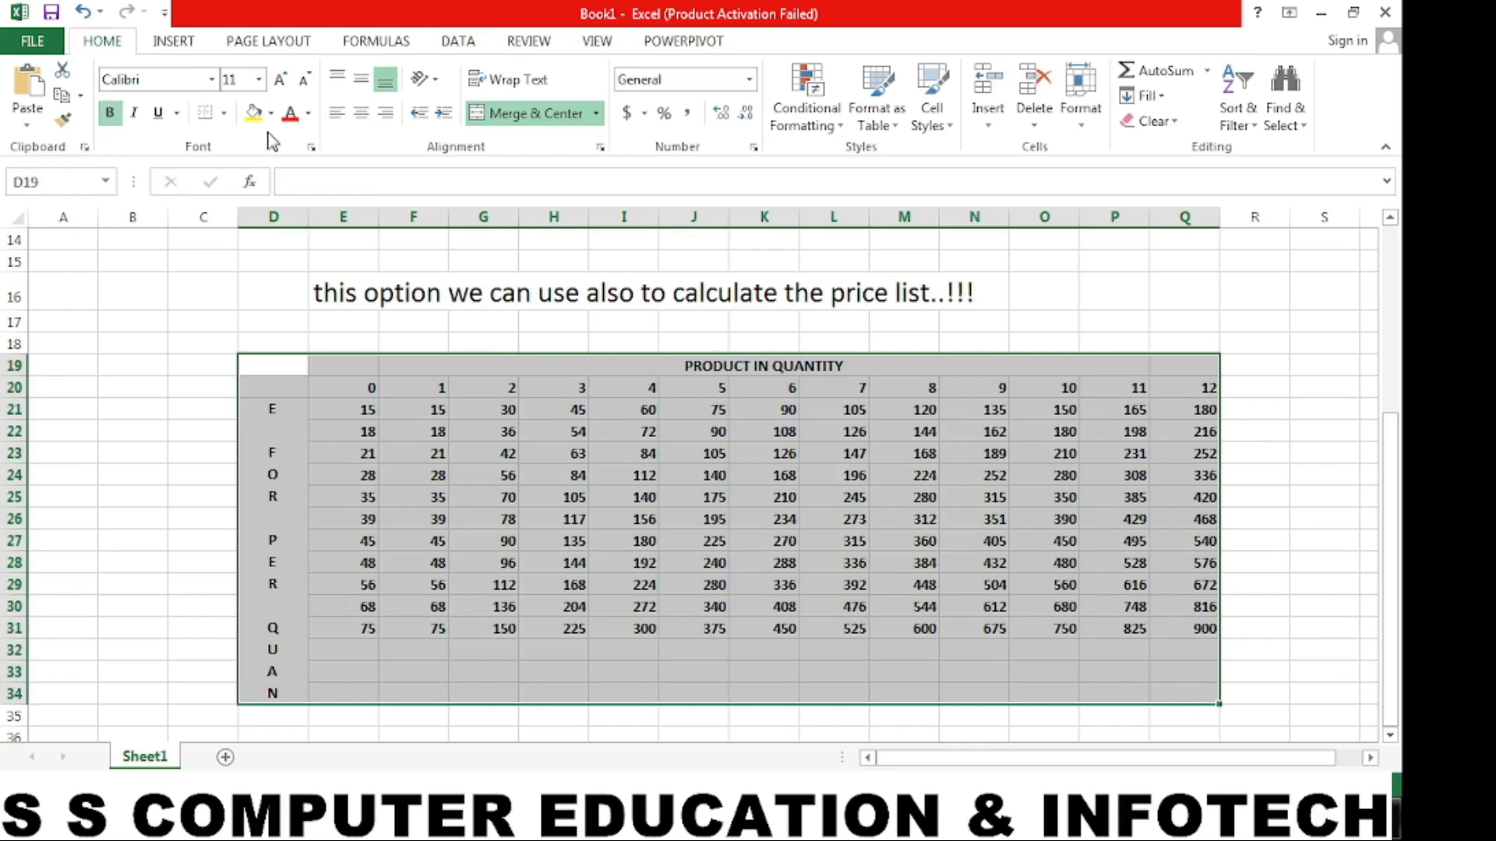
click(225, 118)
click(248, 299)
click(524, 434)
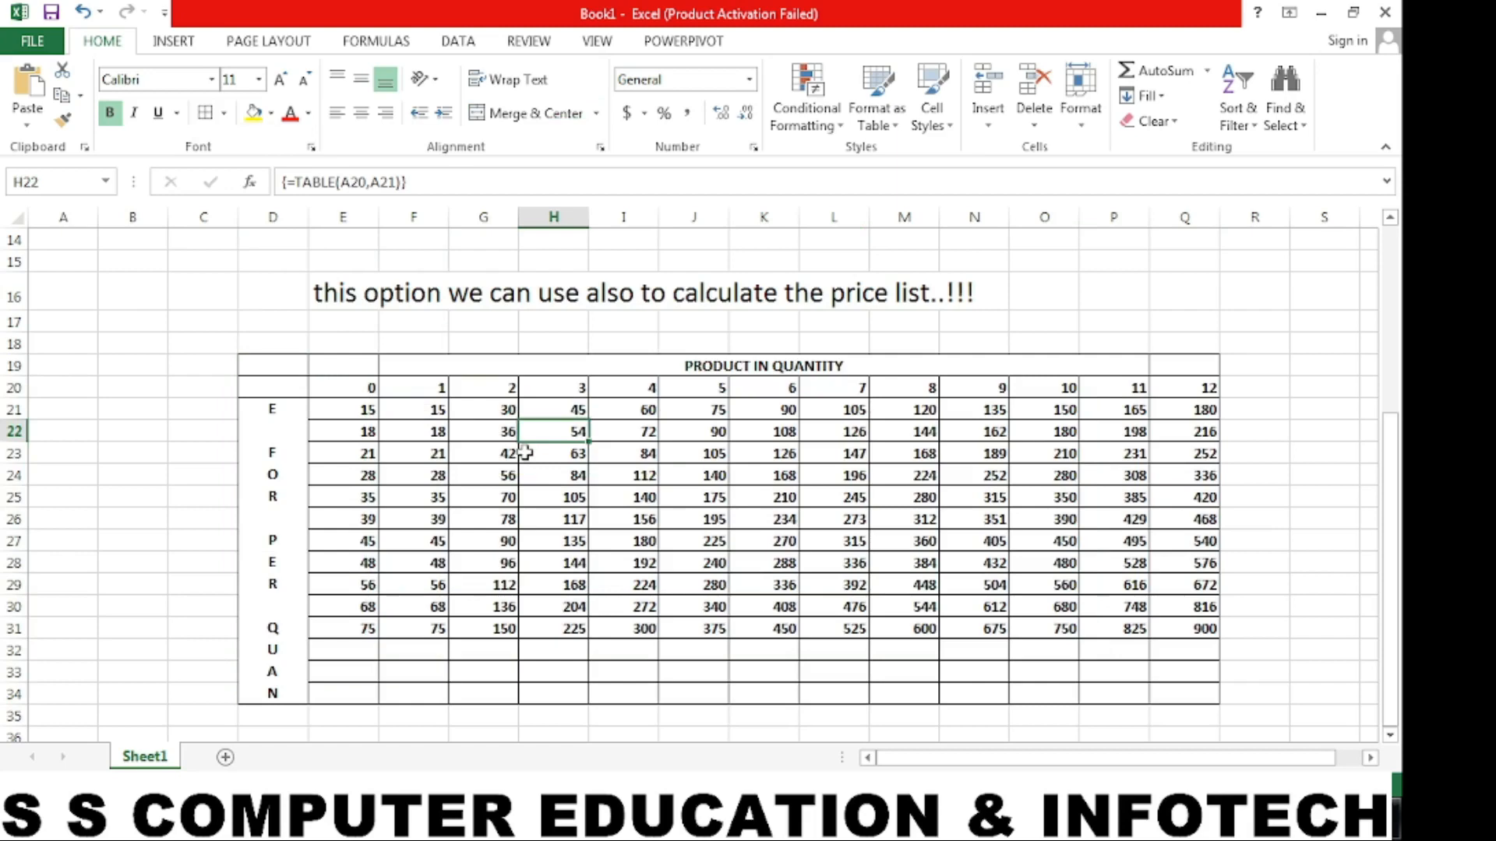
- Enter the note "TABLE IS RADY" in cell H37, below the price list
scroll(538, 623, down, 1)
click(543, 674)
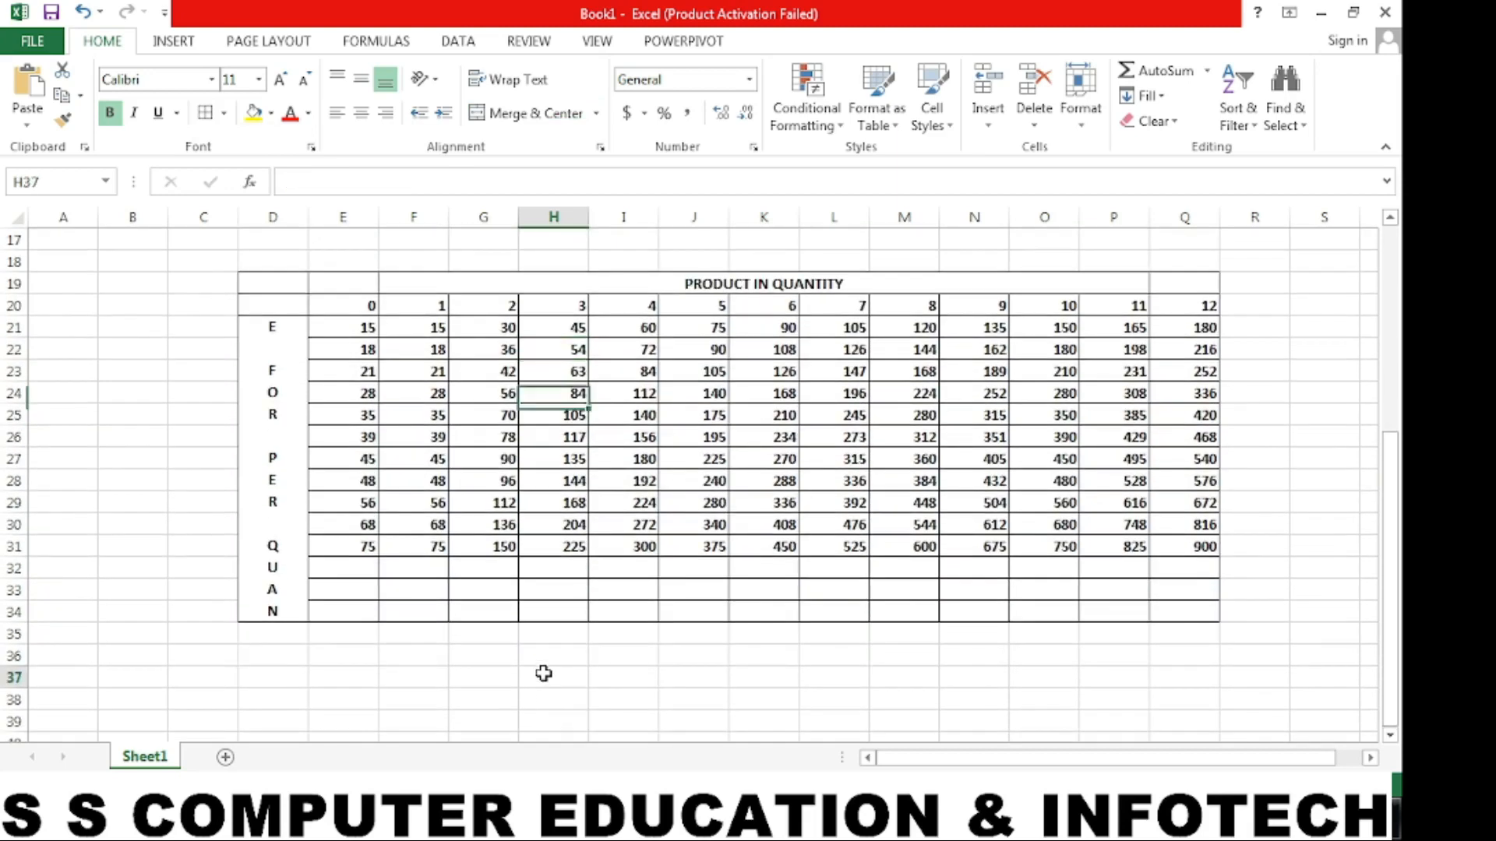
text(TABLE IS)
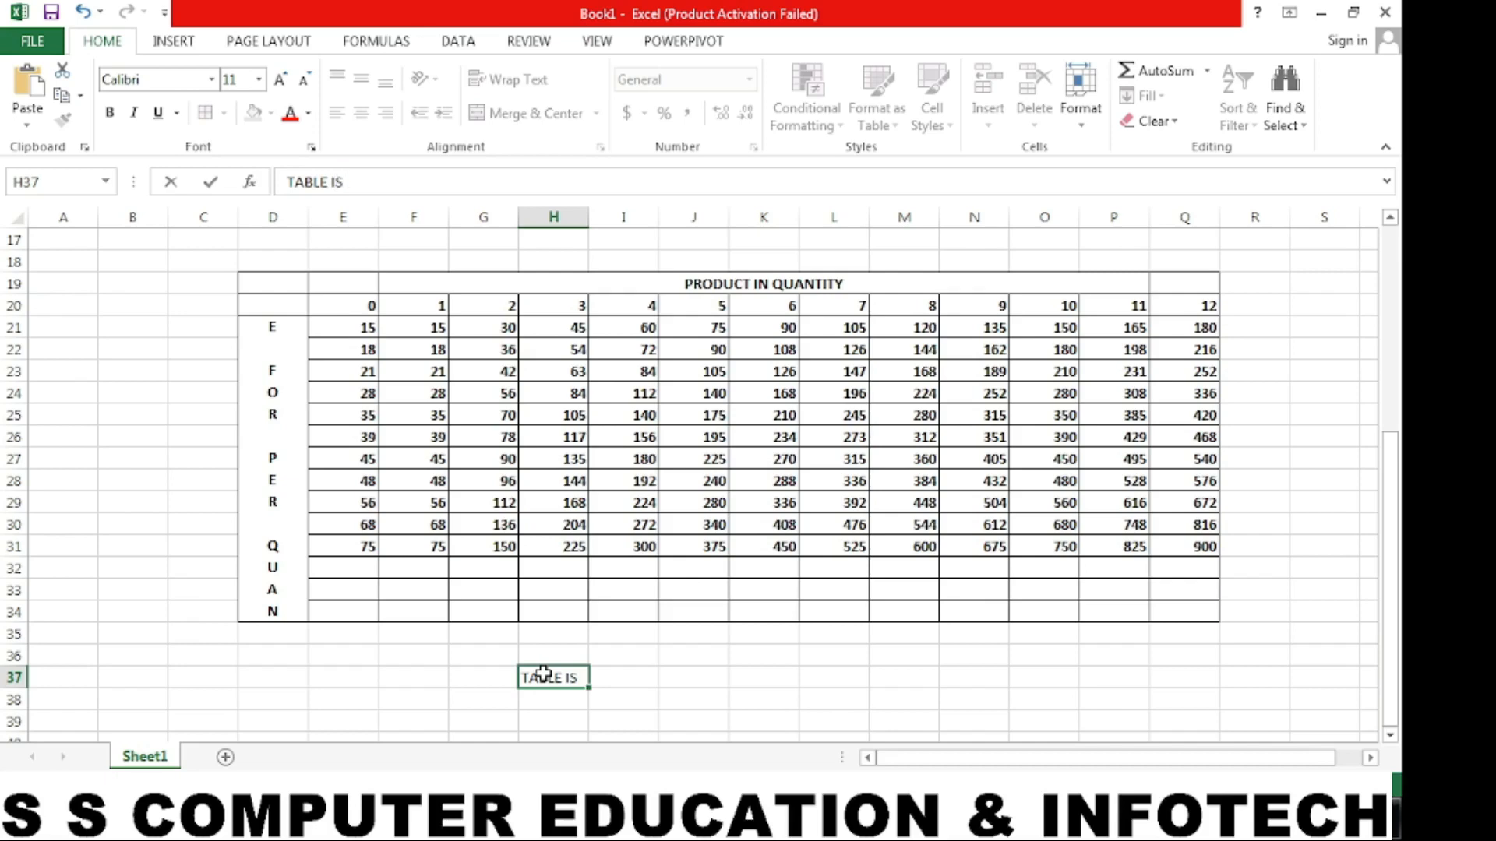
text( RADY)
key(Home)
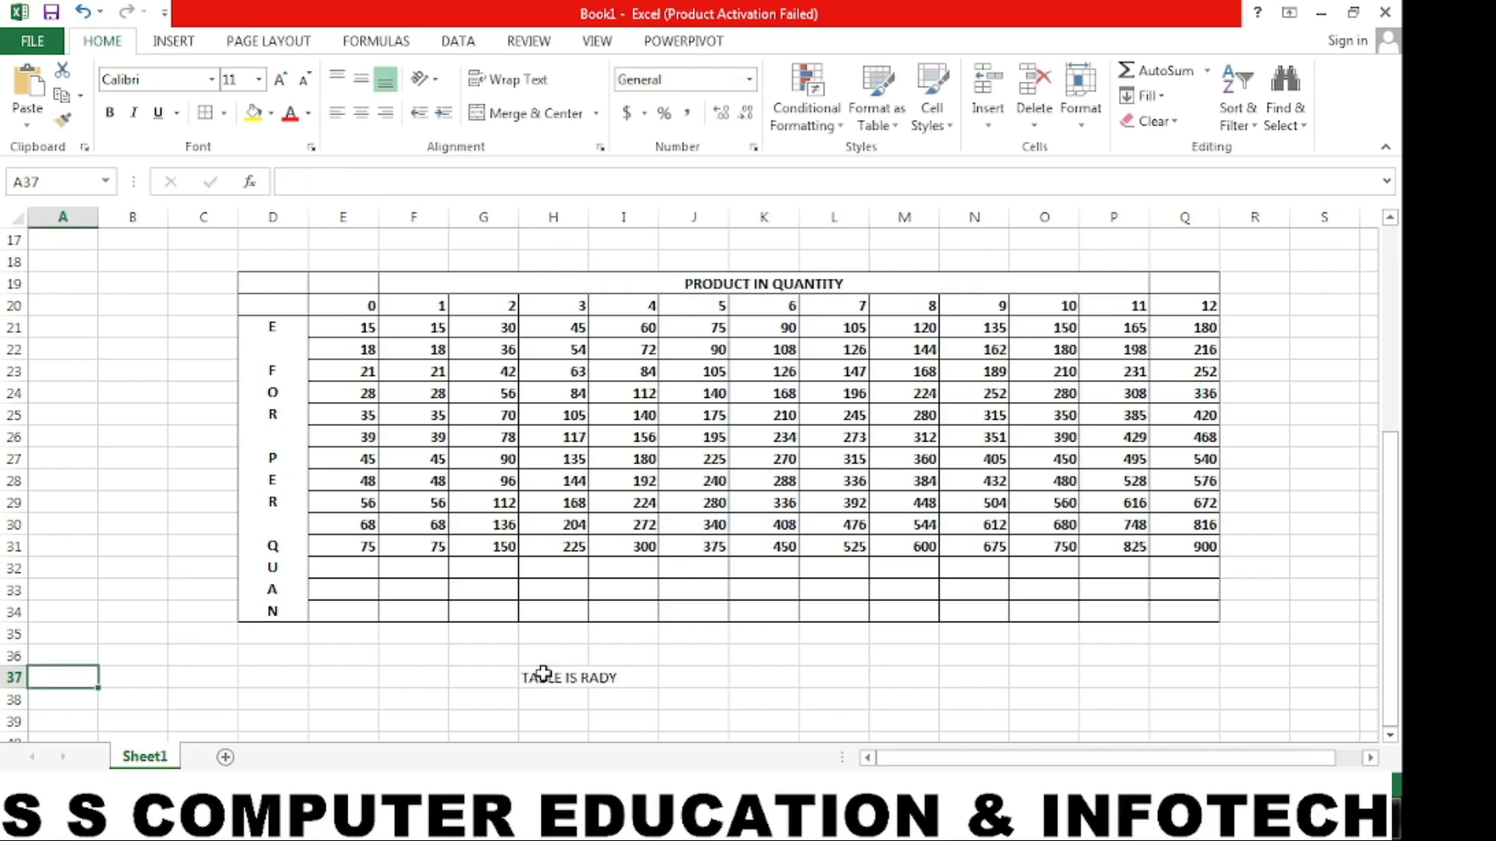
- Add the word DATA in front of the note in H37 so it reads "DATA TABLE IS RADY"
click(543, 675)
click(289, 181)
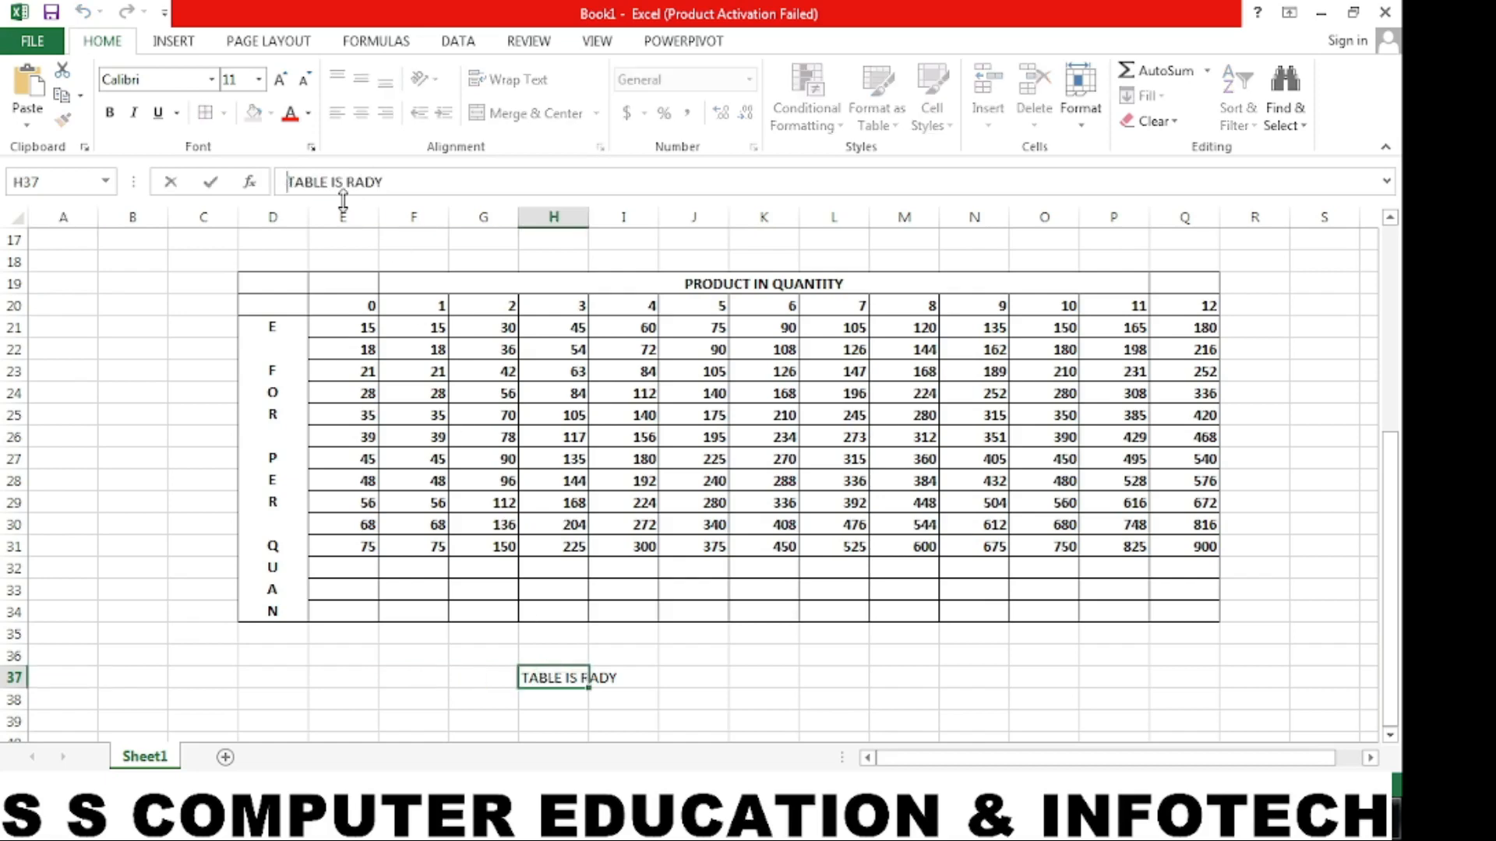
text(DATA)
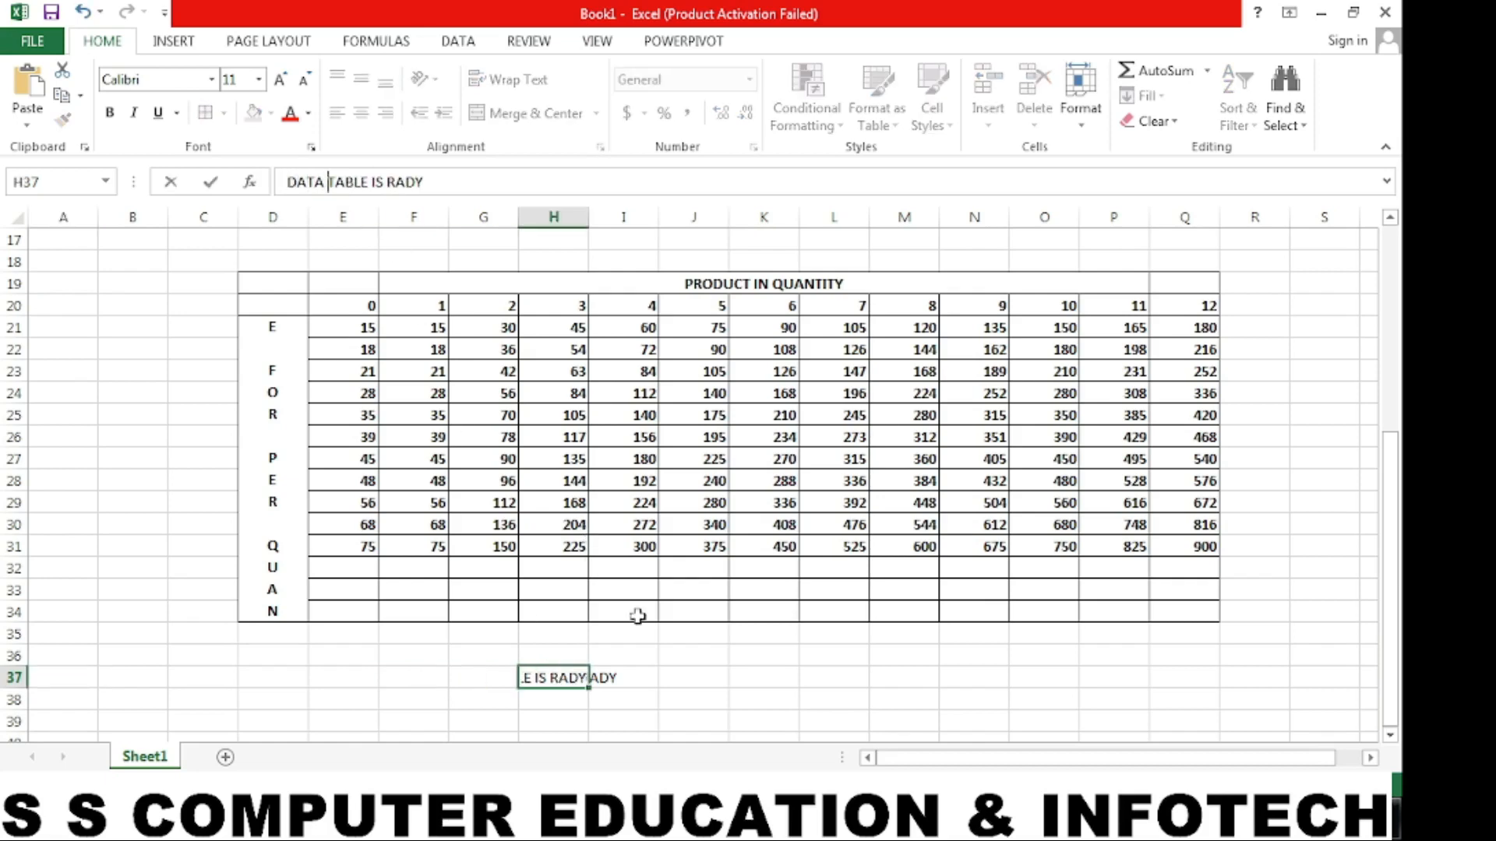
- Enlarge the note in H37 to font size 22 and make it bold
click(559, 679)
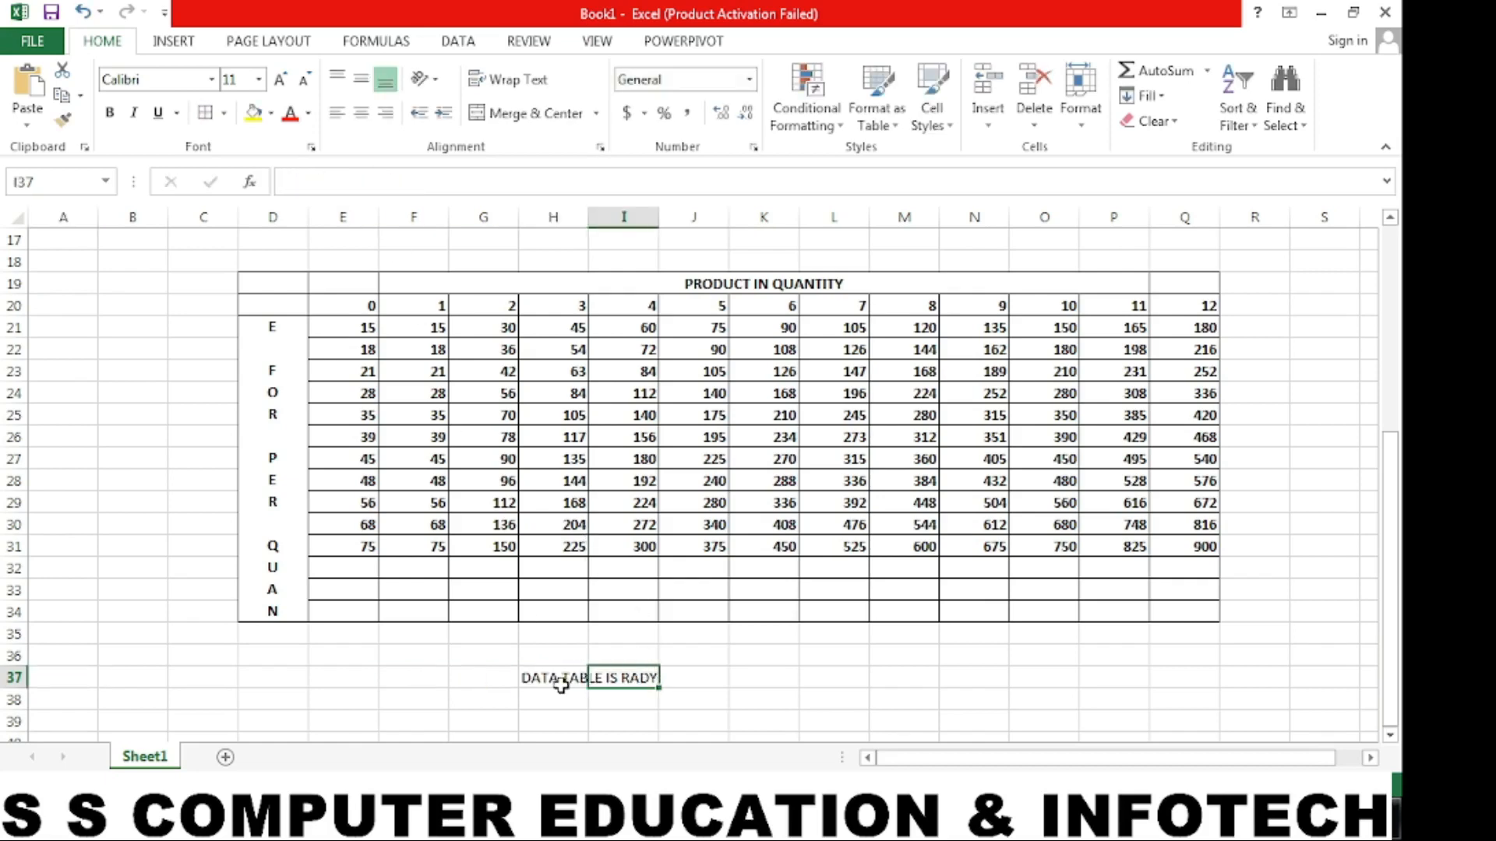
click(281, 81)
click(281, 80)
click(281, 80)
click(282, 81)
click(281, 80)
click(281, 81)
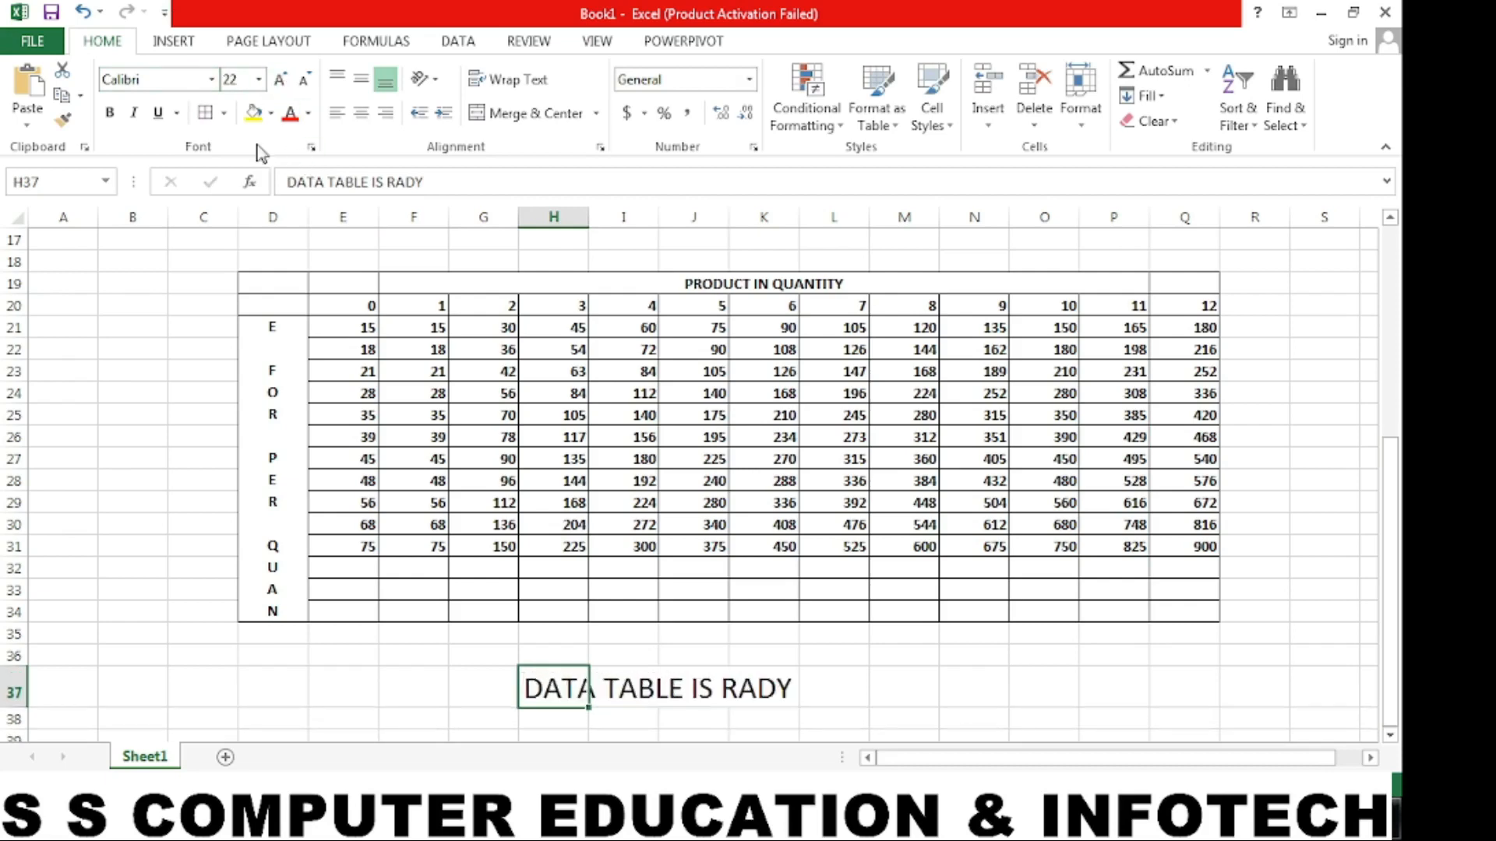
click(110, 112)
click(924, 653)
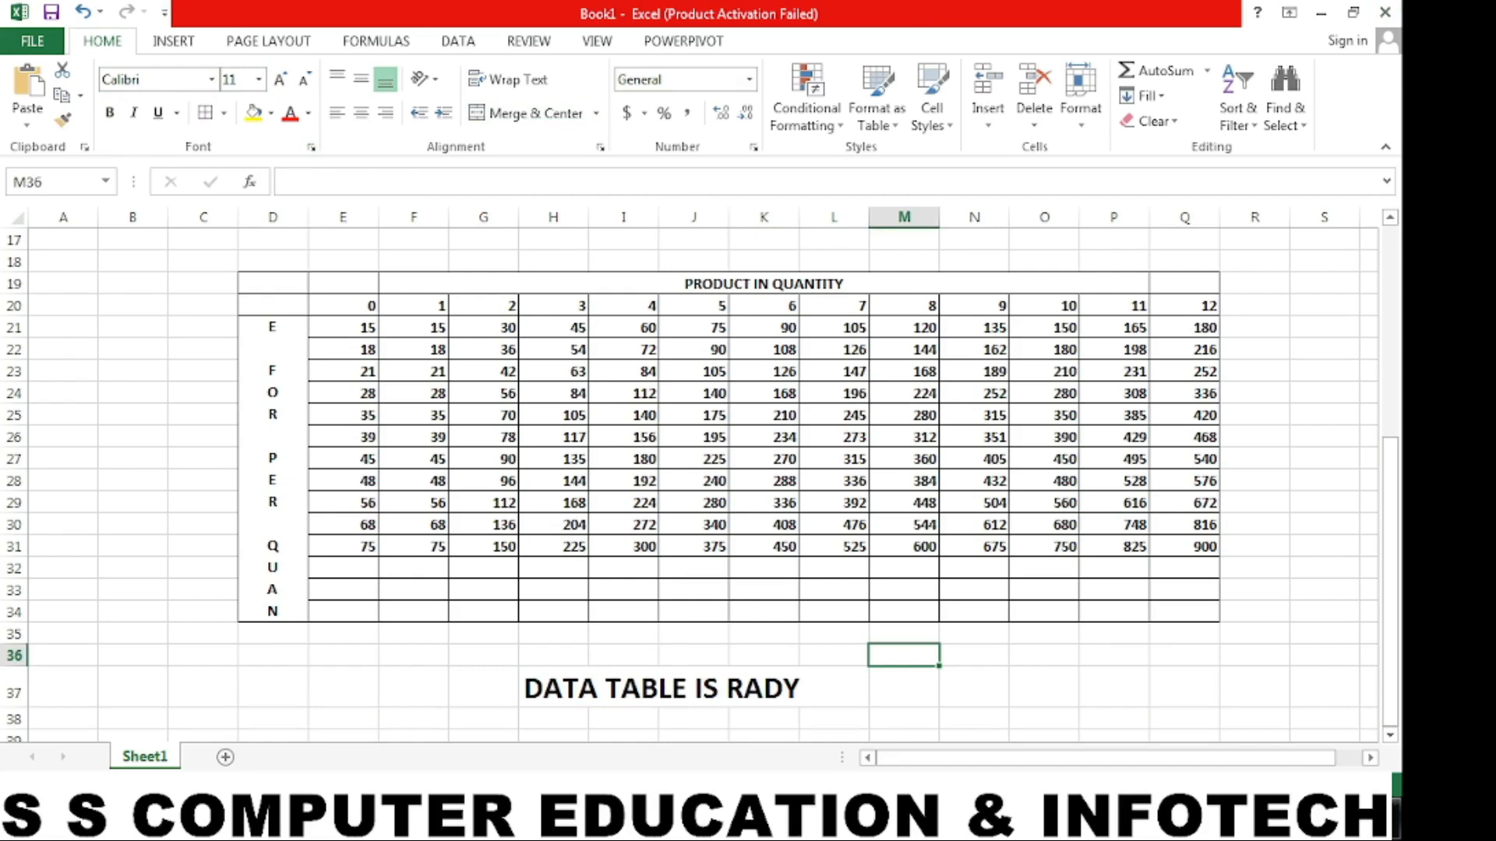
- Switch to the open Notepad note and add the line "THANK YOU FOR WATCHING....!" below "Lets Start..!"
click(733, 818)
key(Return)
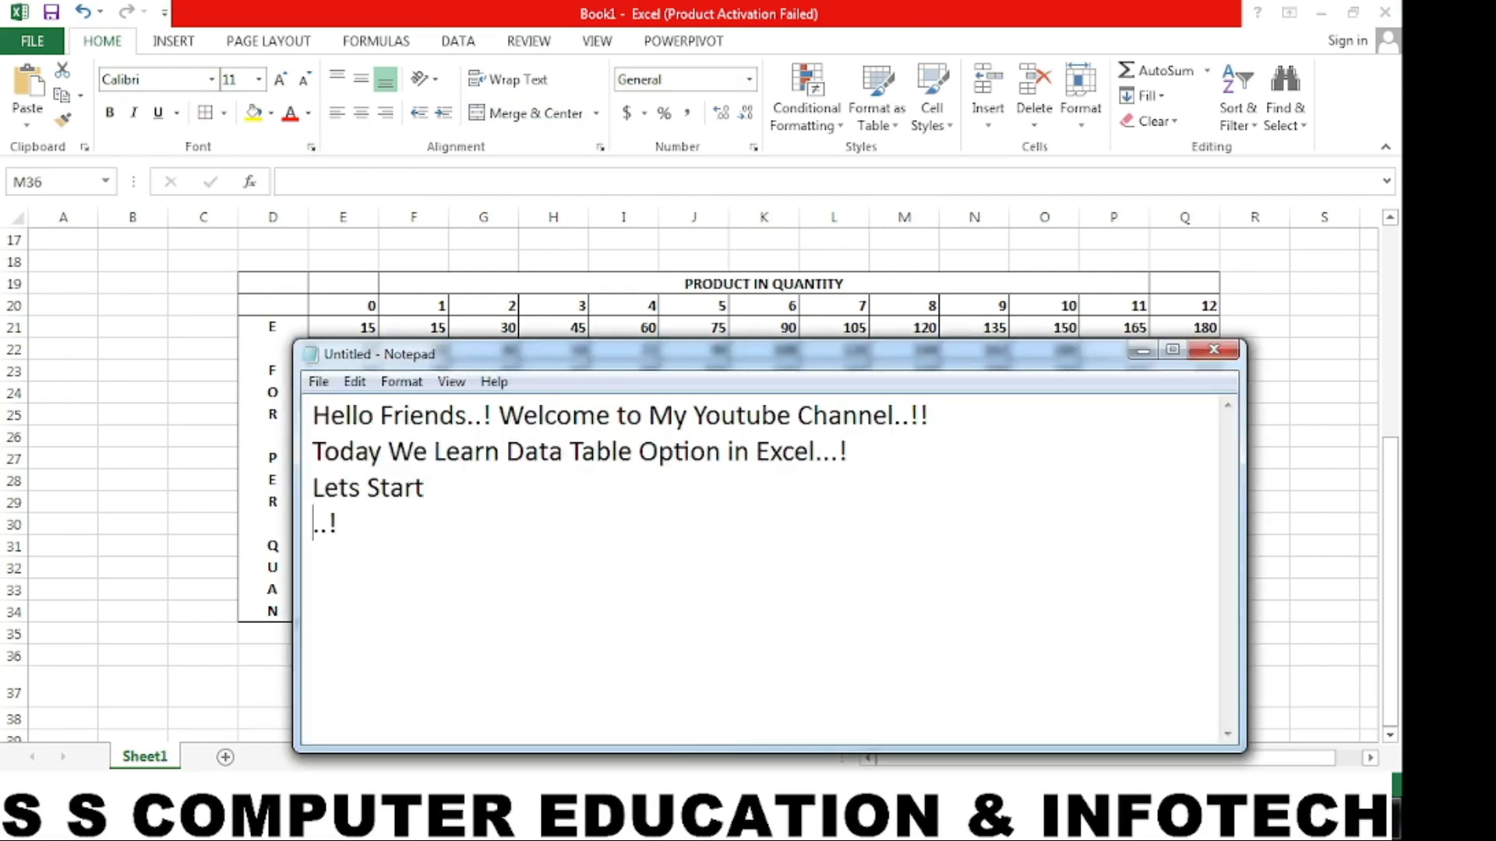
key(BackSpace)
text(HANK YOU)
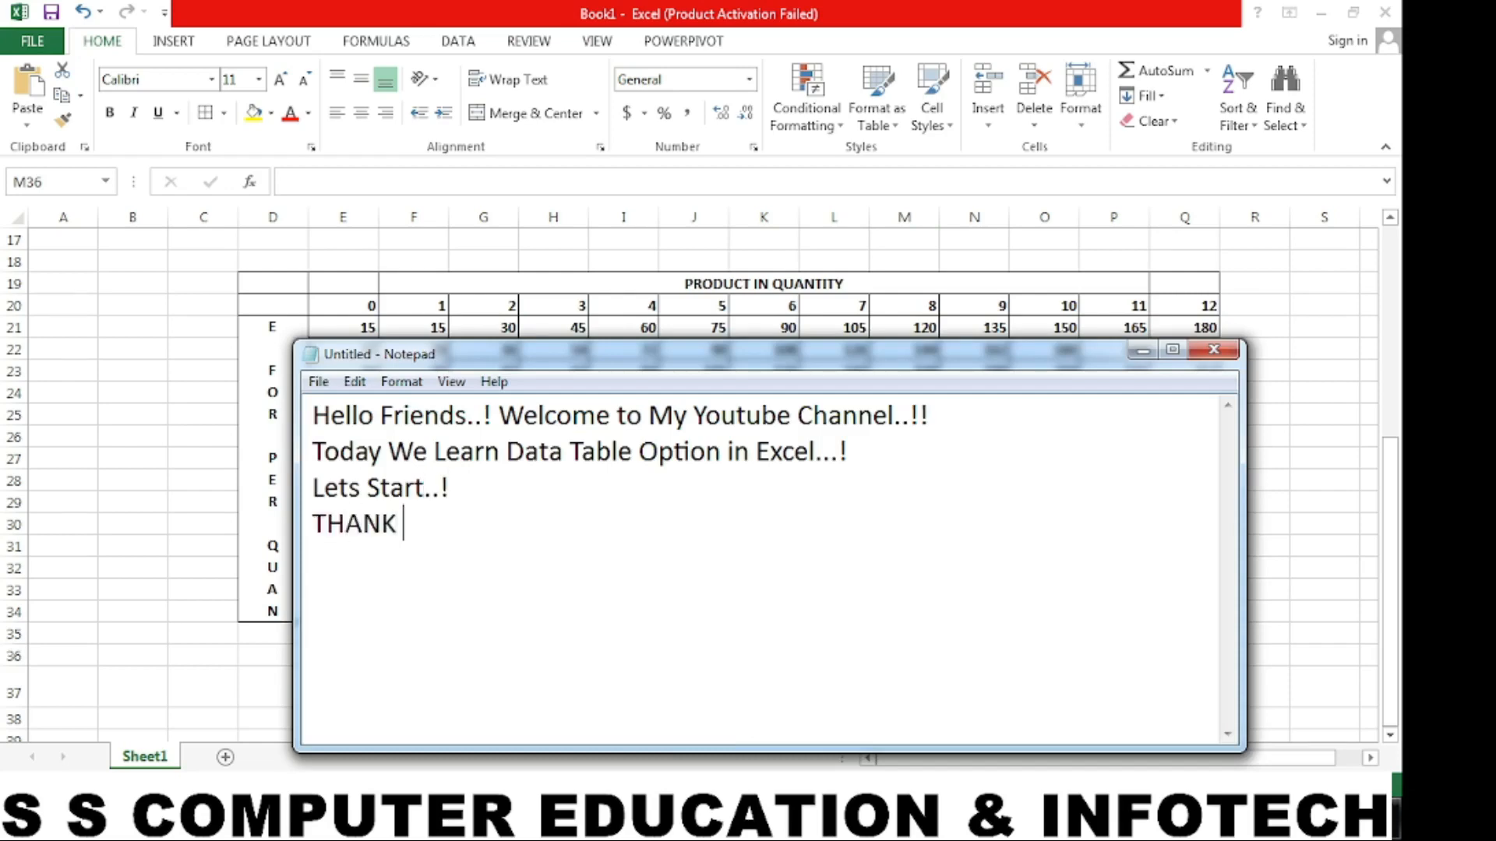
text(OR )
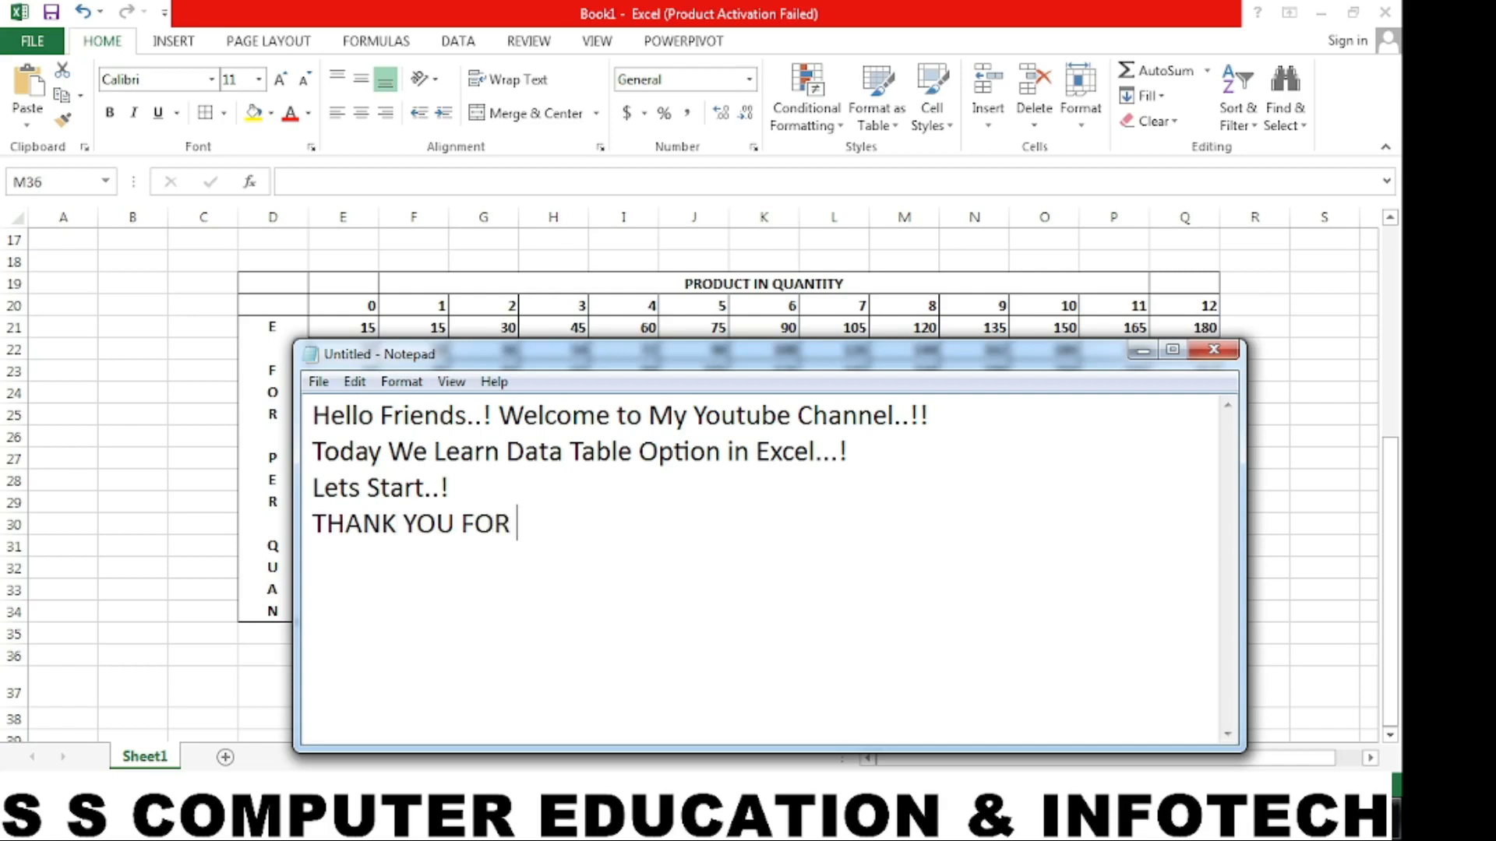
text(WATCHIN)
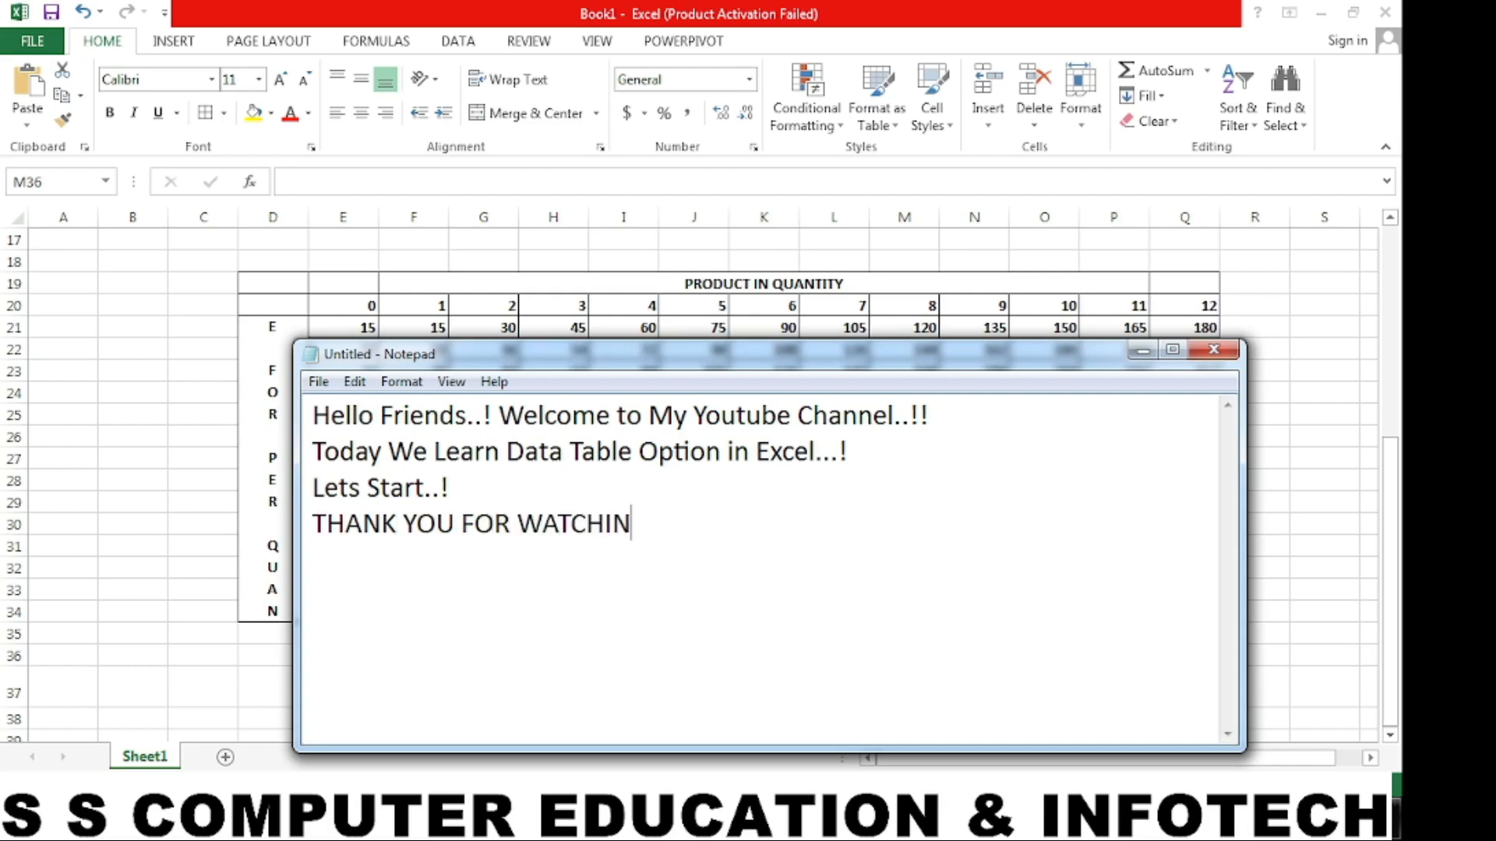
text(G..>!!!)
key(BackSpace)
key(BackSpace)
key(BackSpace)
key(BackSpace)
text(..!)
- Add a closing line "LIKE SHARE & SUBSCRIBE....!" under the thank-you line in the note
key(Return)
text(LIKE SHARE)
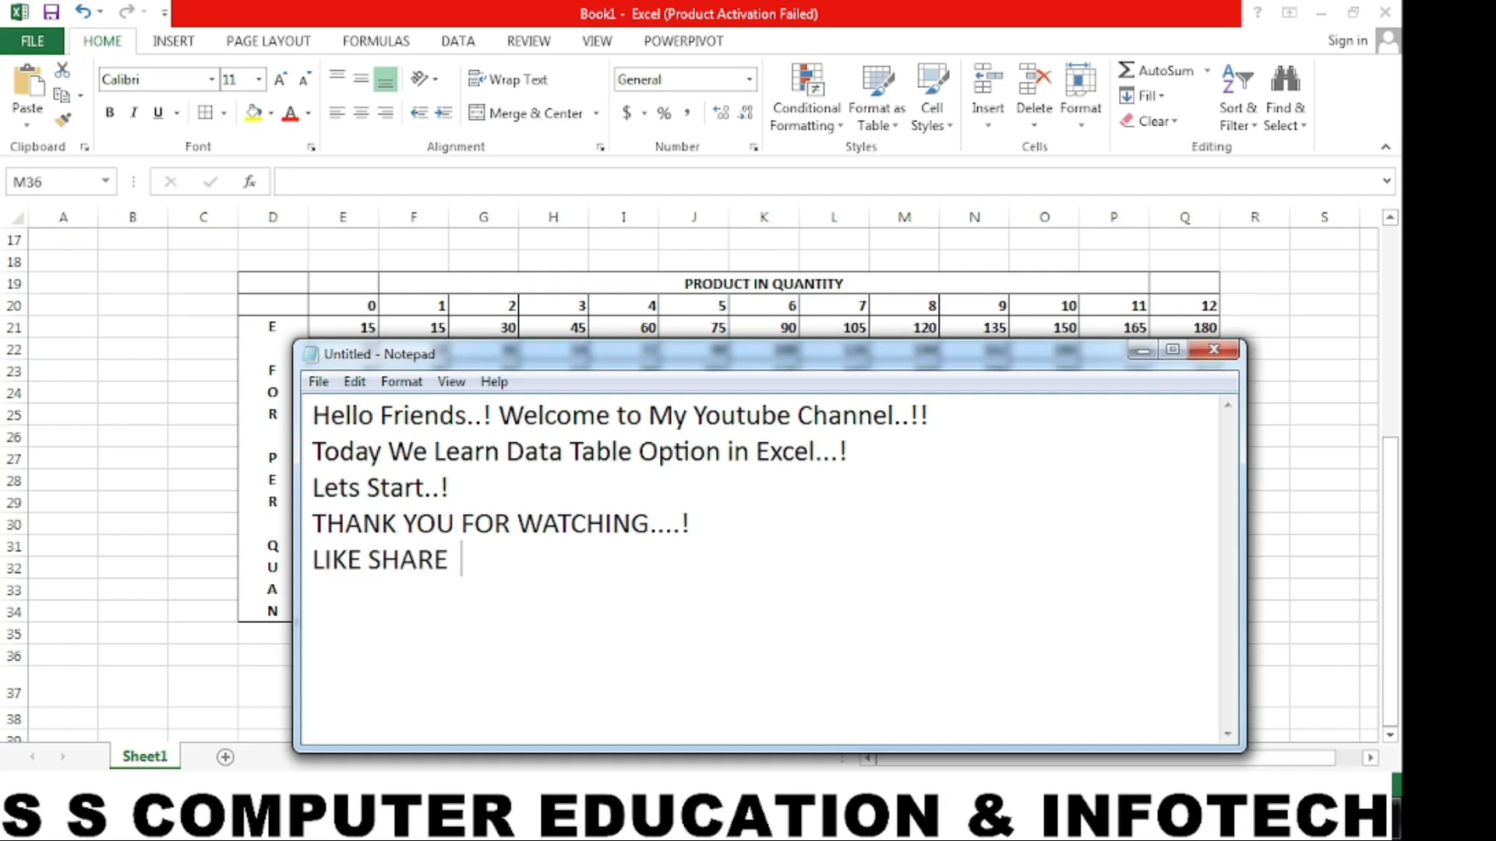
text( & SUBSCRIBE....!)
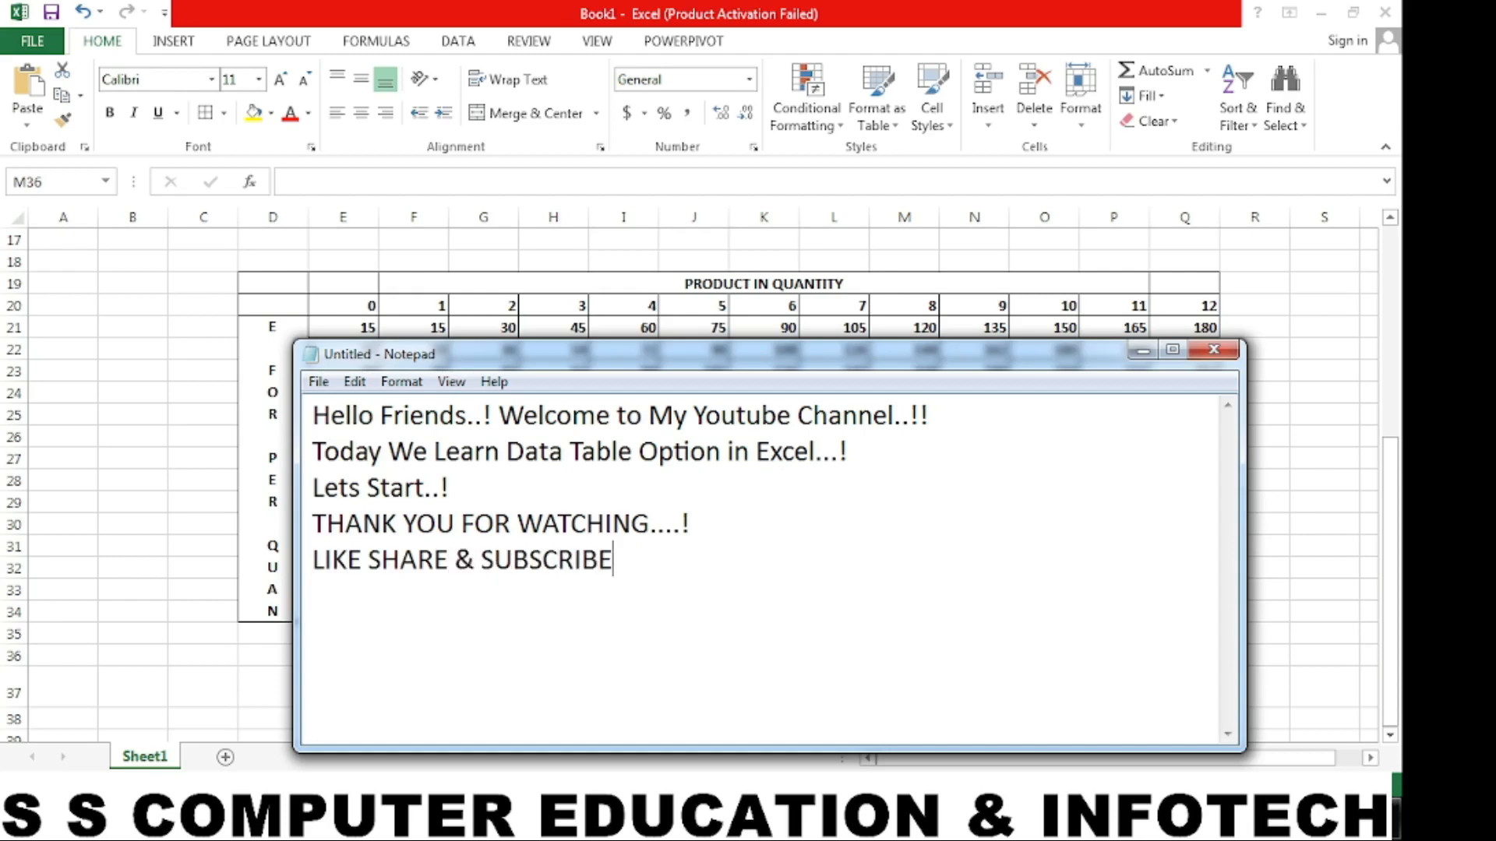